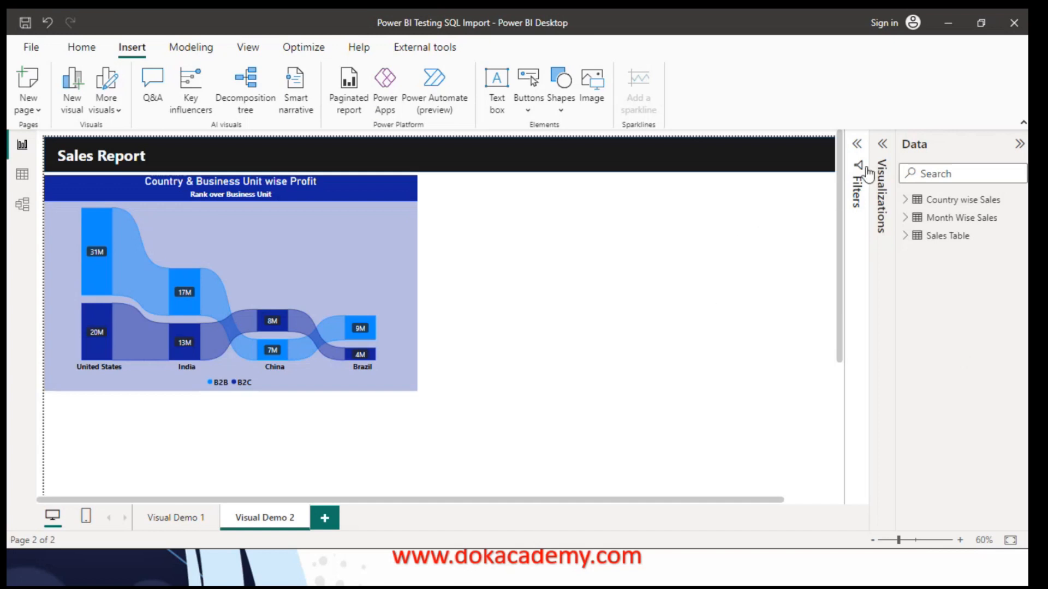
Duplicate the Country & Business Unit wise Profit ribbon chart and place the copy beside the original, aligned with its upper edge
left_click(883, 145)
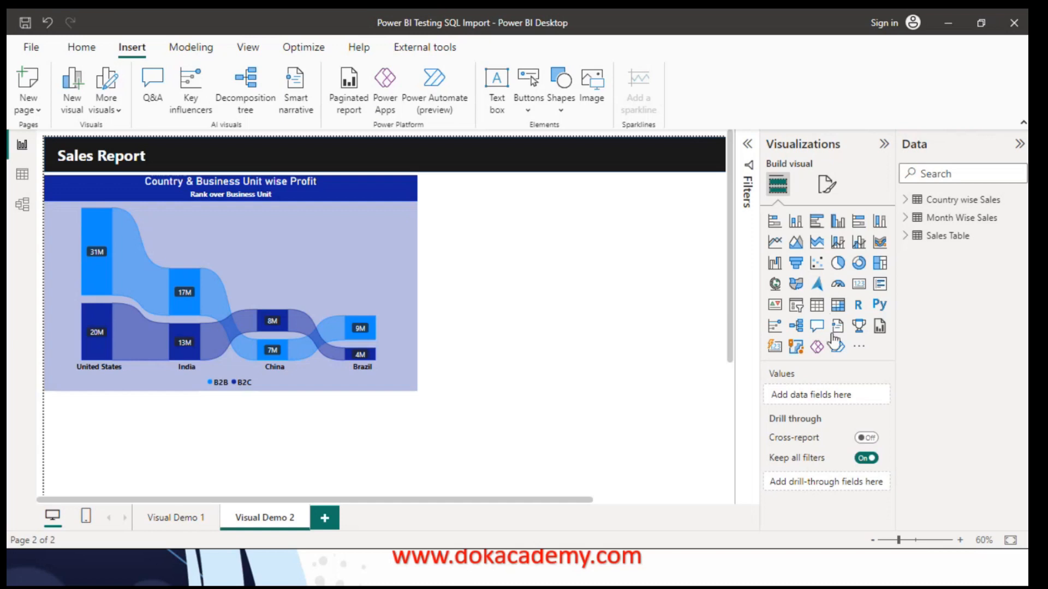
left_click(370, 272)
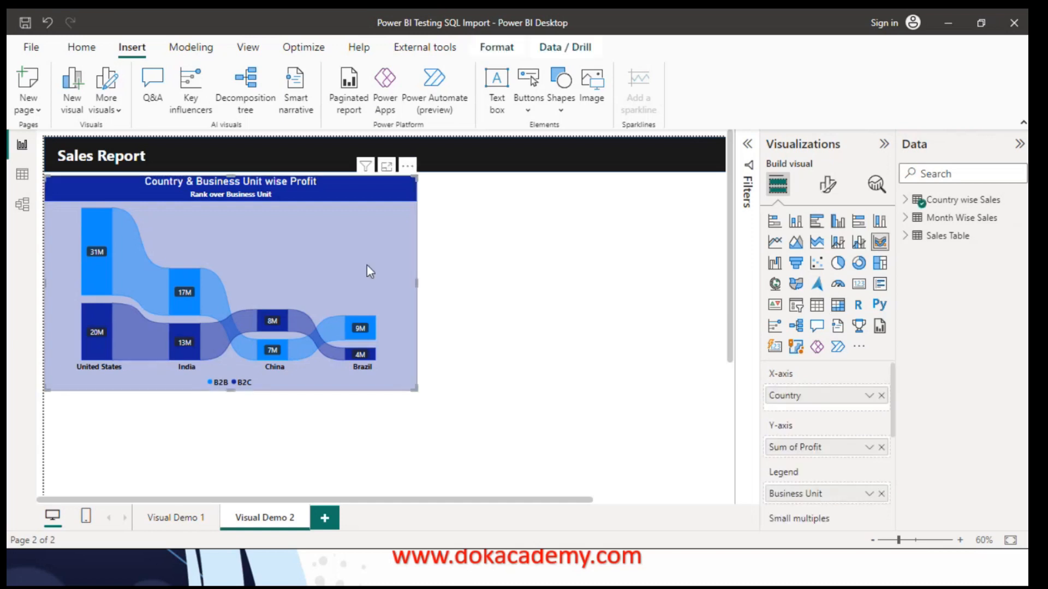
key("ctrl+c")
key("ctrl+v")
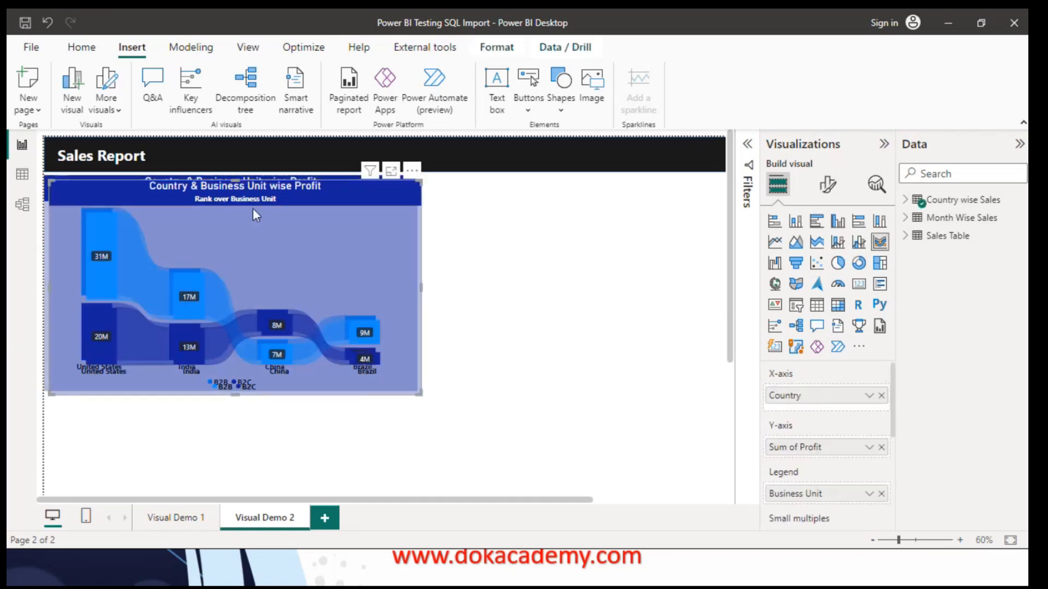
left_click_drag(376, 231, 628, 203)
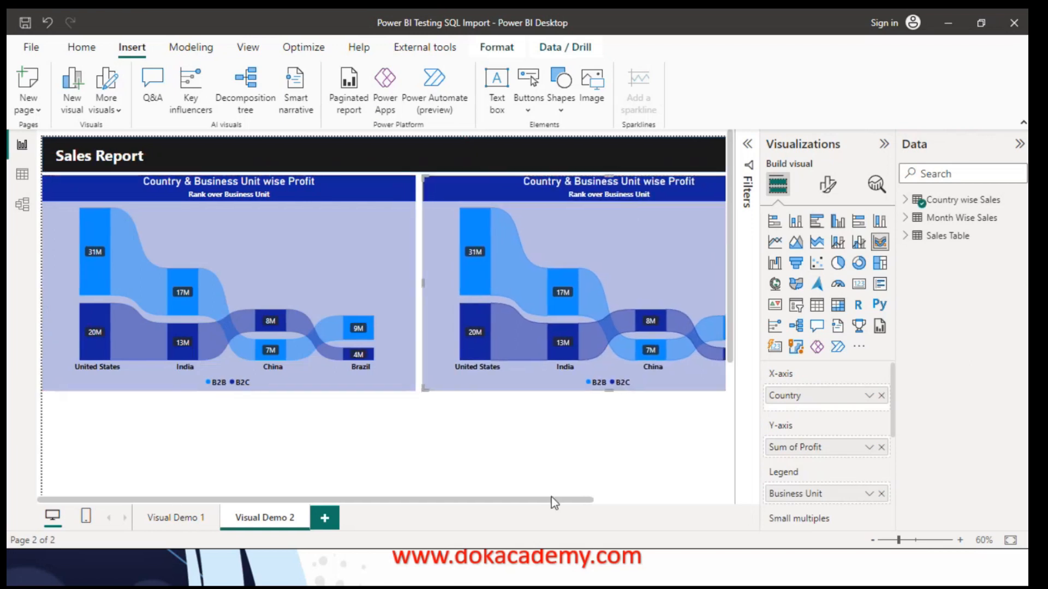
Widen the copied ribbon chart so that it extends to the page's right edge
left_click_drag(552, 500, 685, 501)
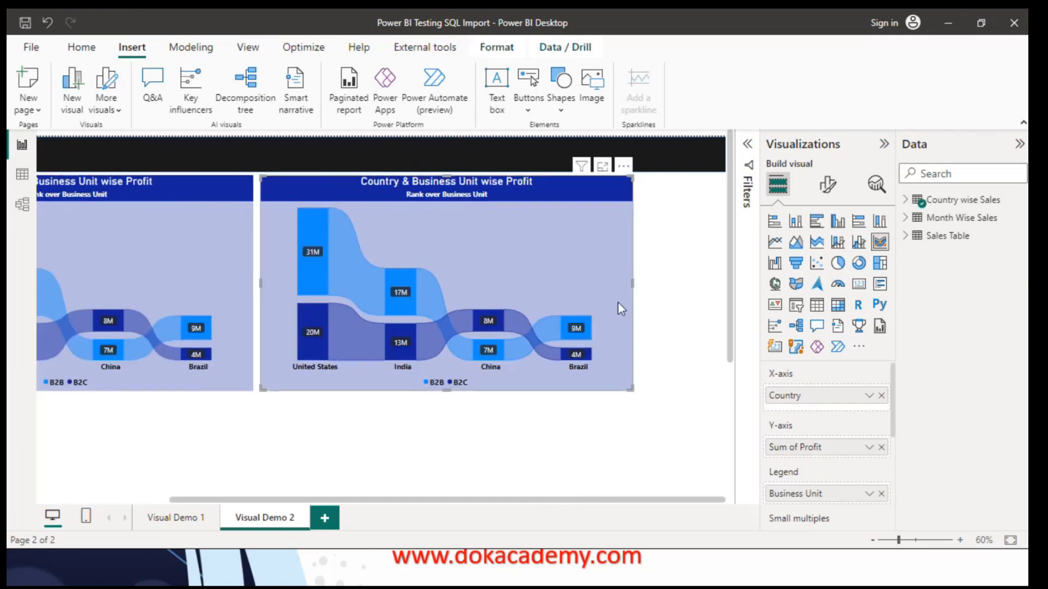
left_click(635, 290)
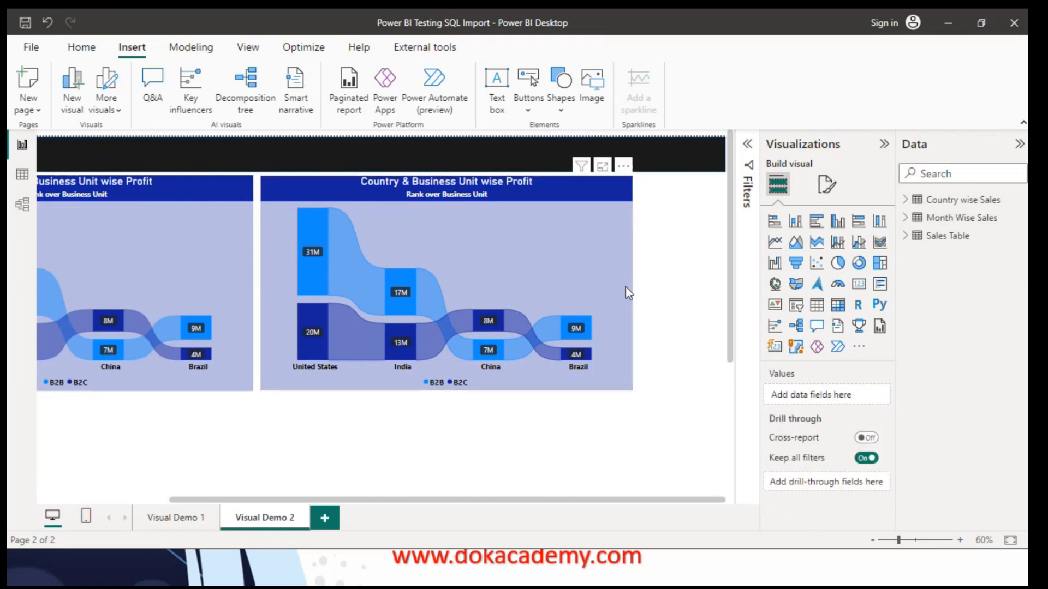
left_click(627, 287)
left_click_drag(632, 281, 729, 291)
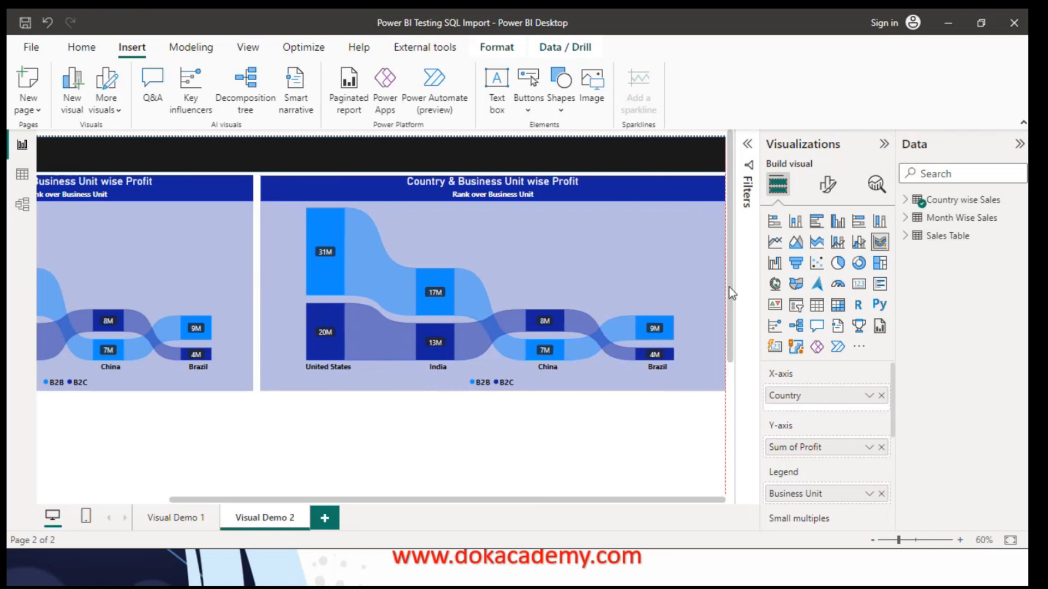
Remove all fields from the copied chart: Country, Sum of Profit, Business Unit and the tooltip fields
left_click(881, 396)
left_click(883, 441)
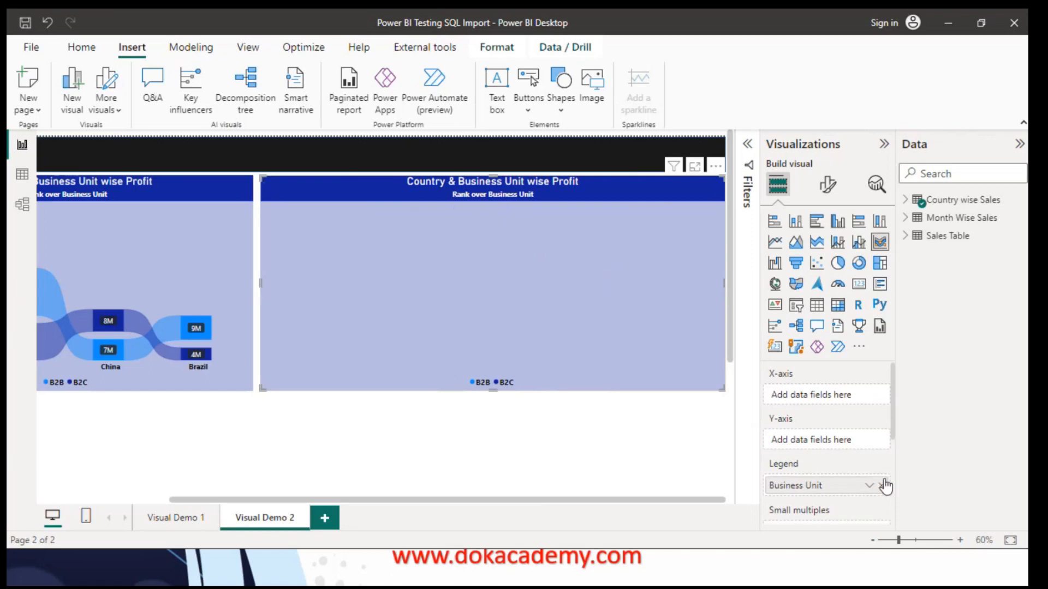
left_click(882, 487)
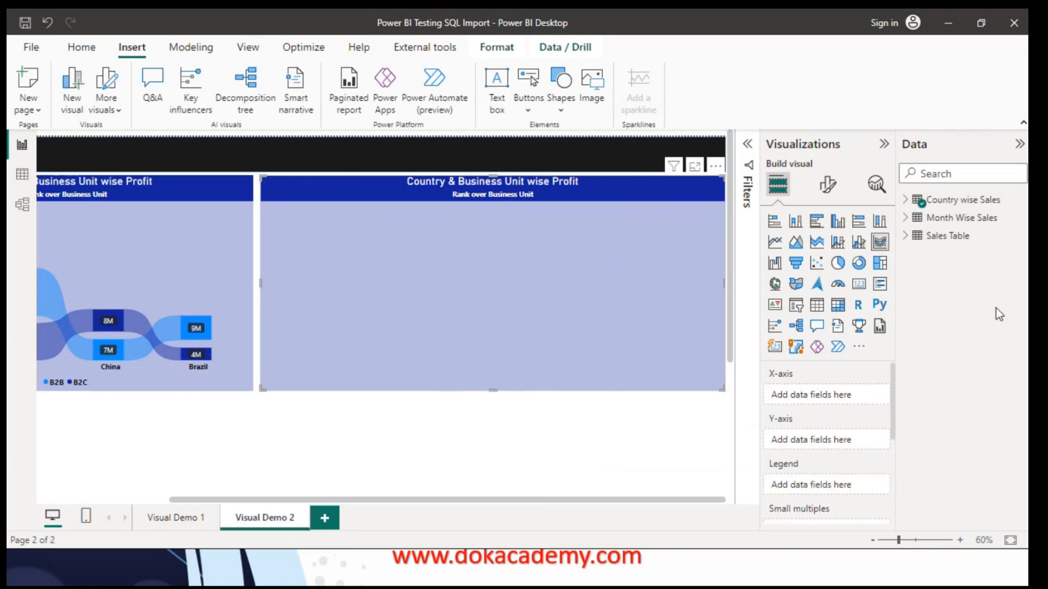
left_click(907, 236)
left_click(908, 236)
left_click(906, 221)
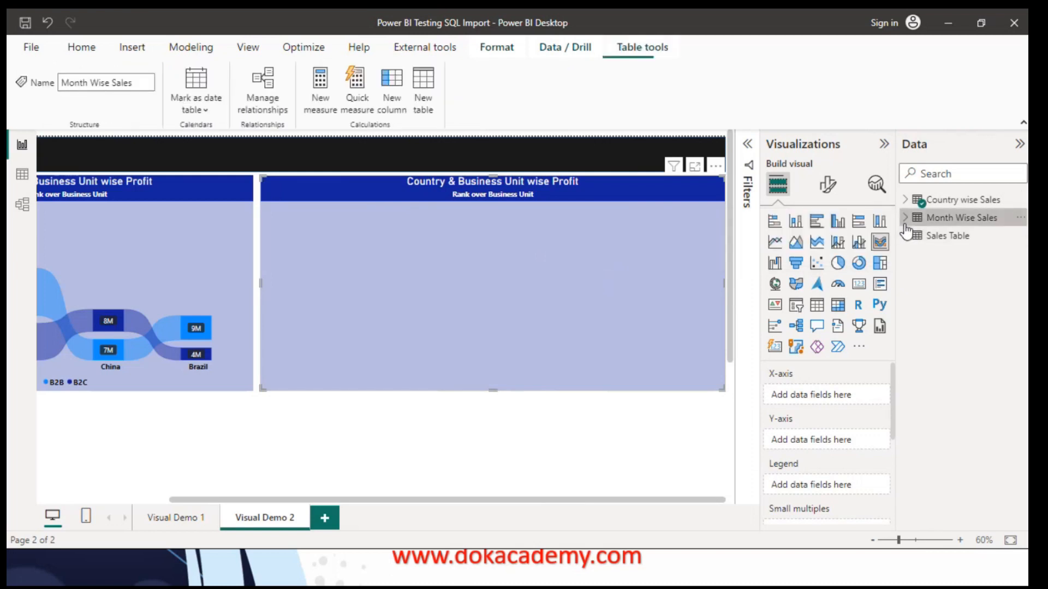
left_click_drag(893, 415, 896, 494)
left_click(883, 413)
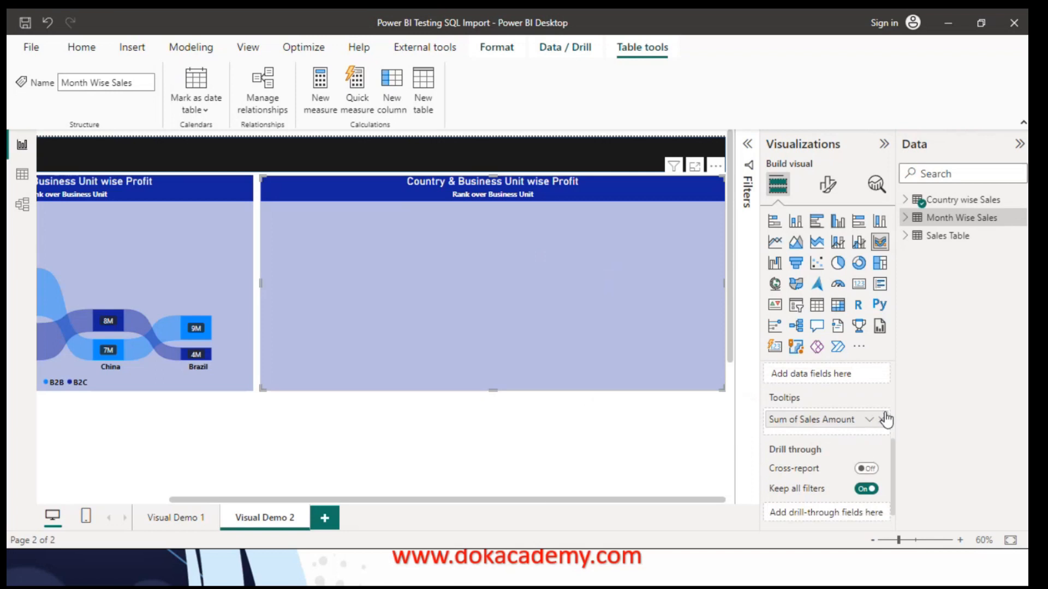
left_click(882, 413)
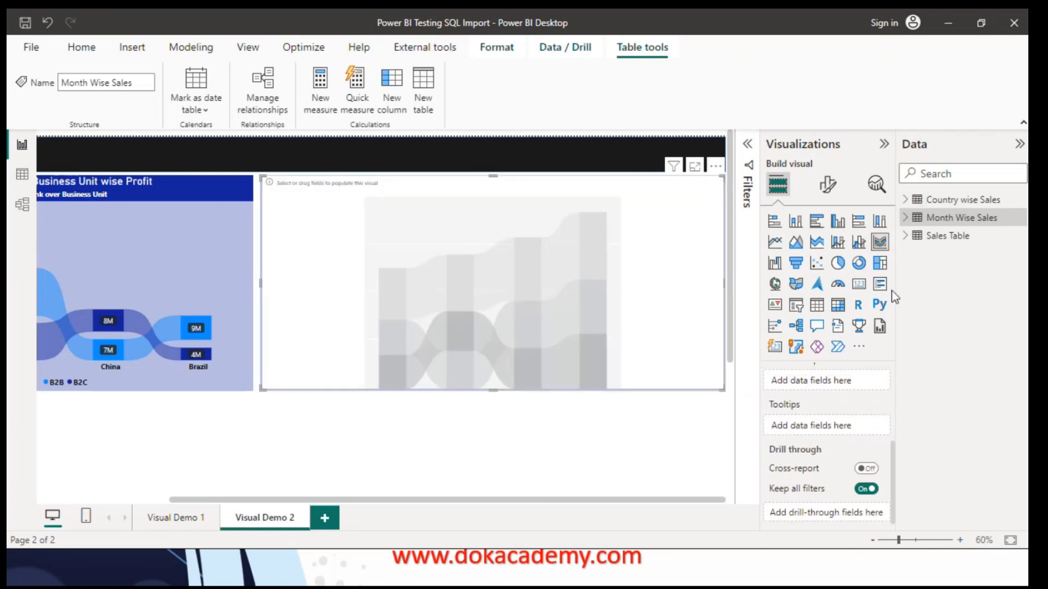
Convert the emptied visual to a waterfall chart with Net Profit on the Y-axis and Month as the category, from Month Wise Sales
left_click(774, 265)
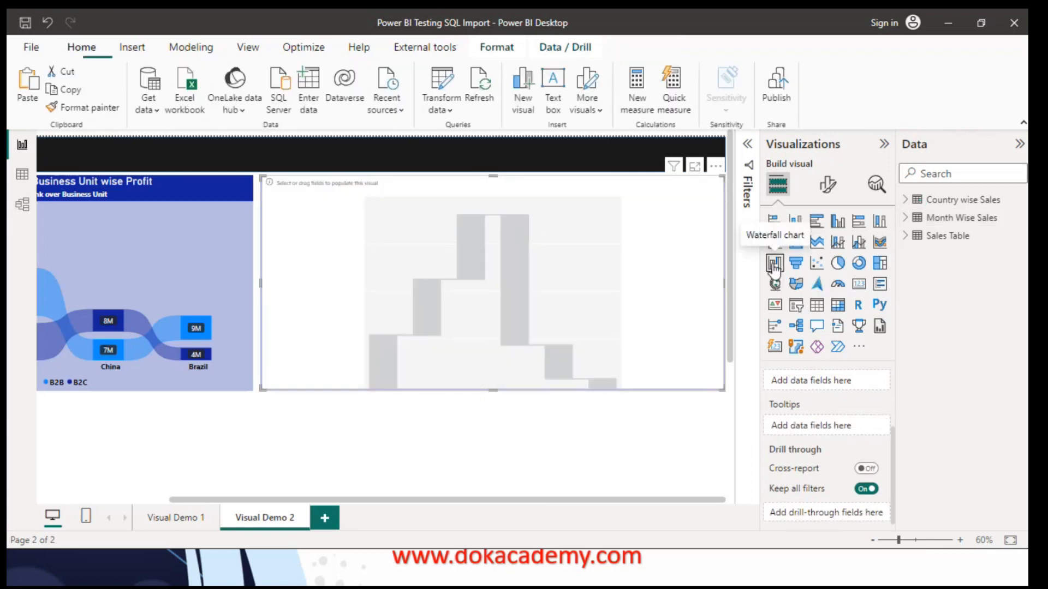
left_click(906, 218)
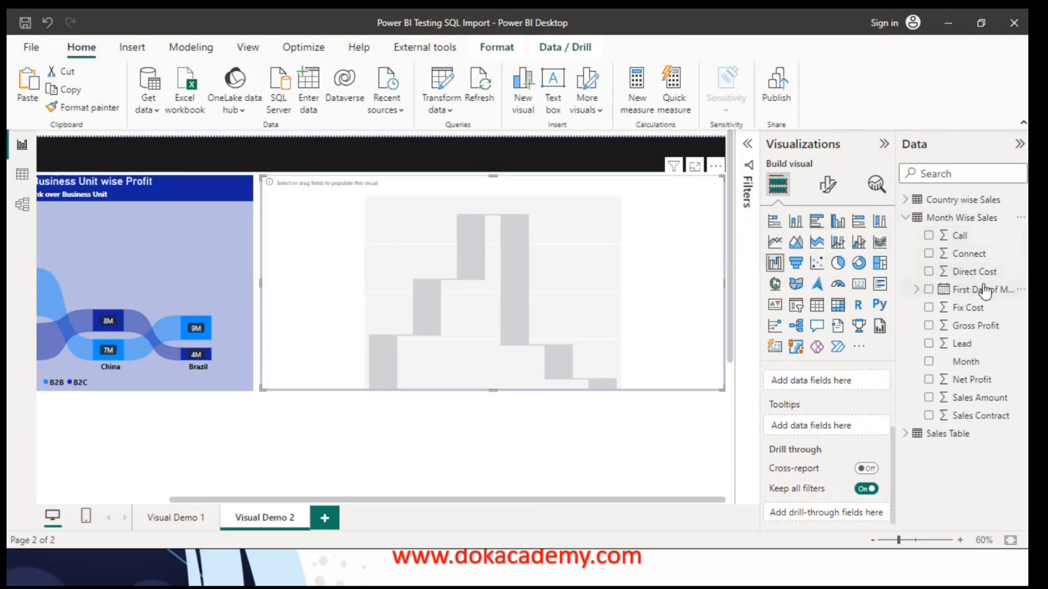
left_click_drag(975, 385, 928, 391)
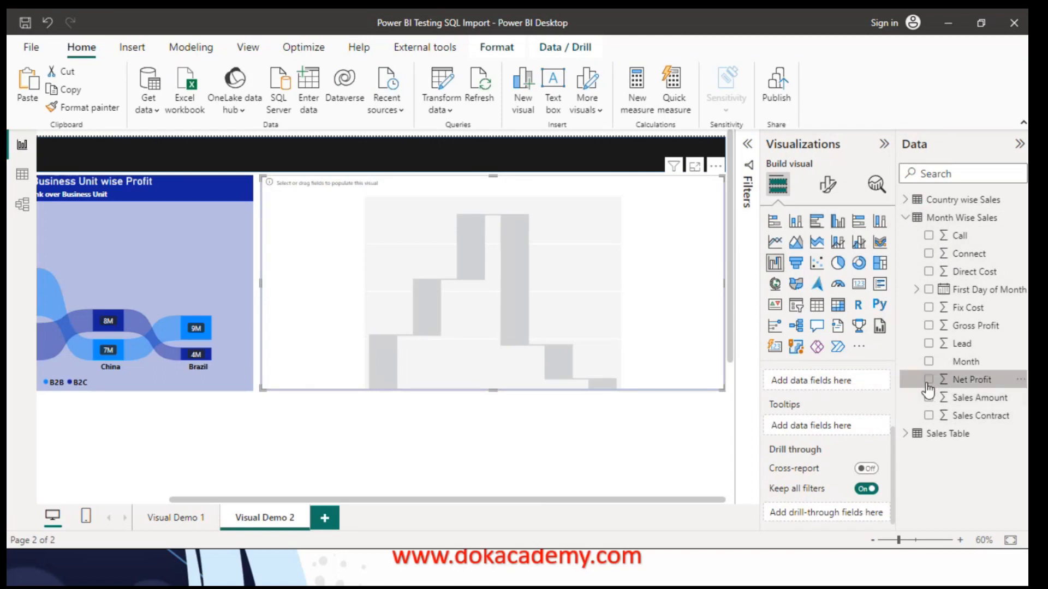
left_click(928, 380)
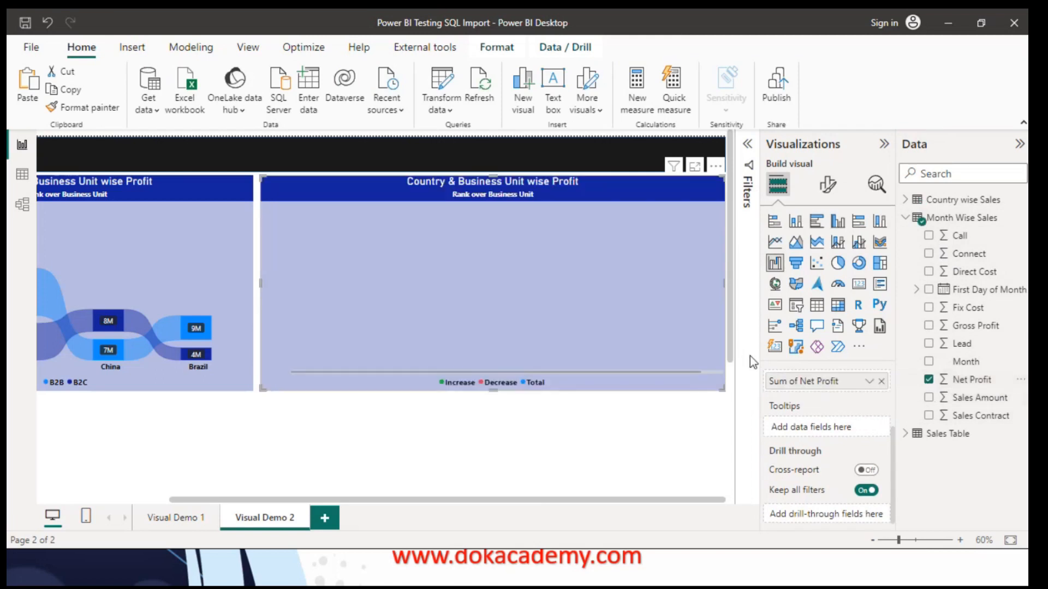
left_click_drag(886, 463, 893, 398)
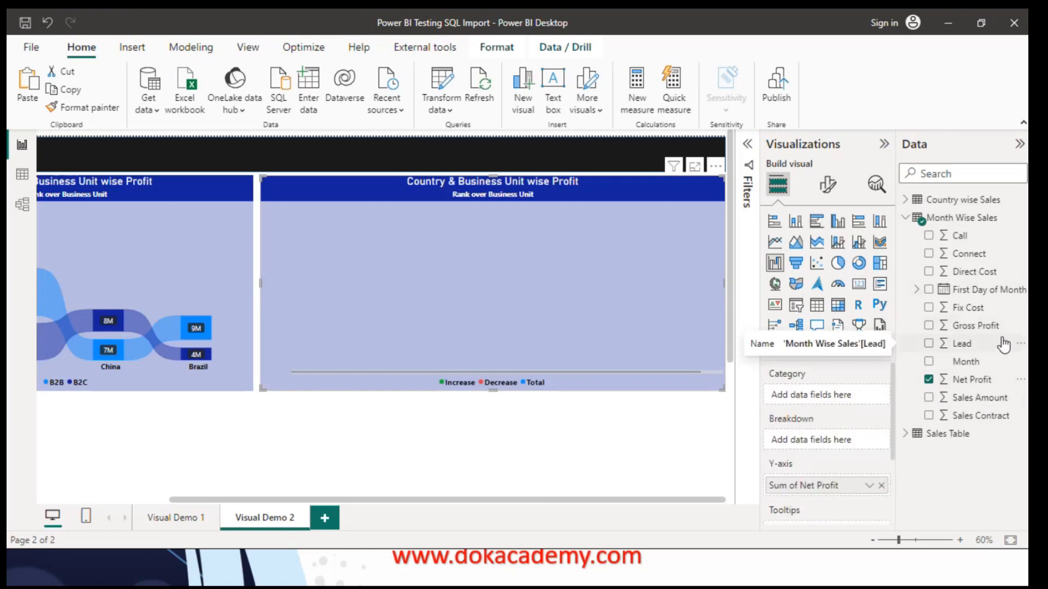
left_click_drag(974, 369, 846, 400)
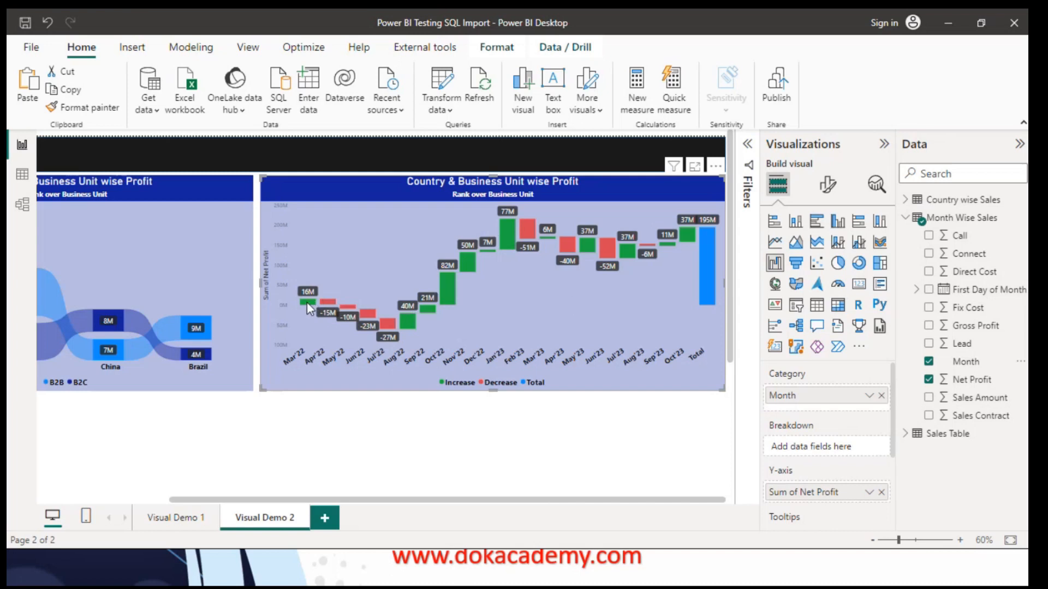
Examine the monthly net profit changes and the Total column in the waterfall chart
mouse_move(307, 301)
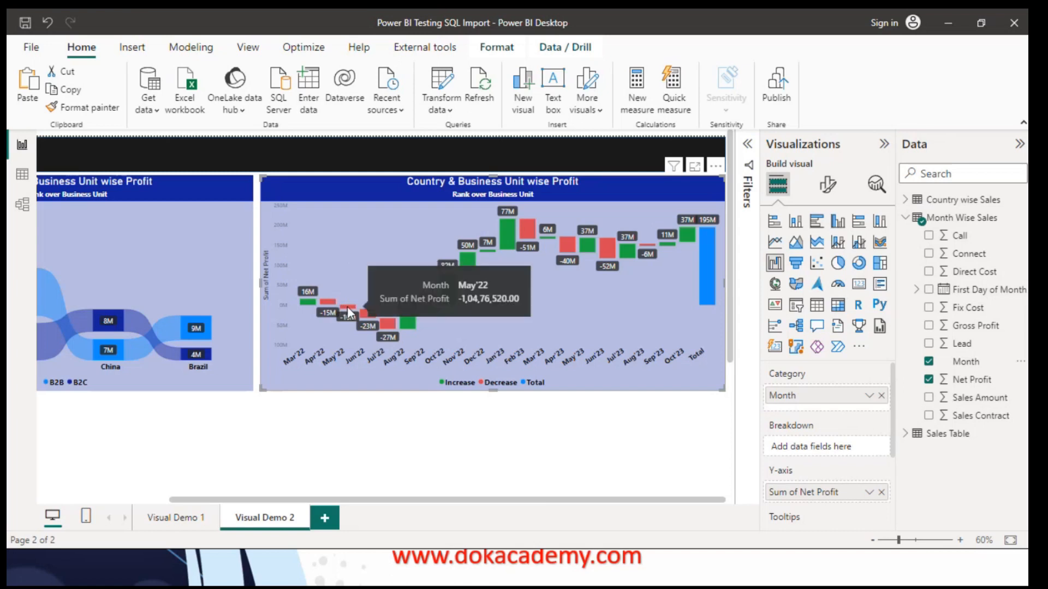
mouse_move(380, 322)
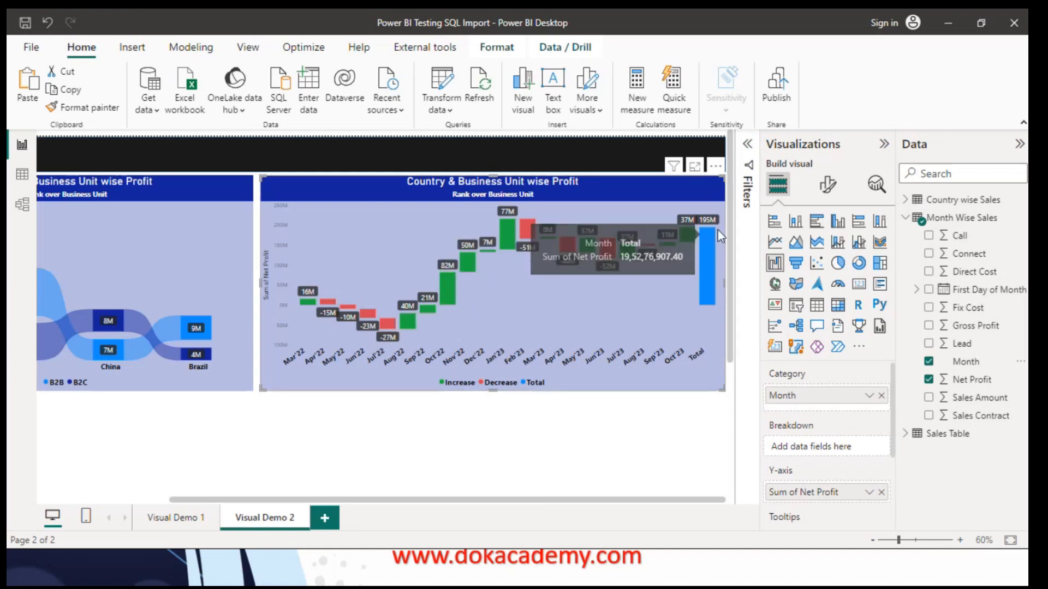
mouse_move(714, 236)
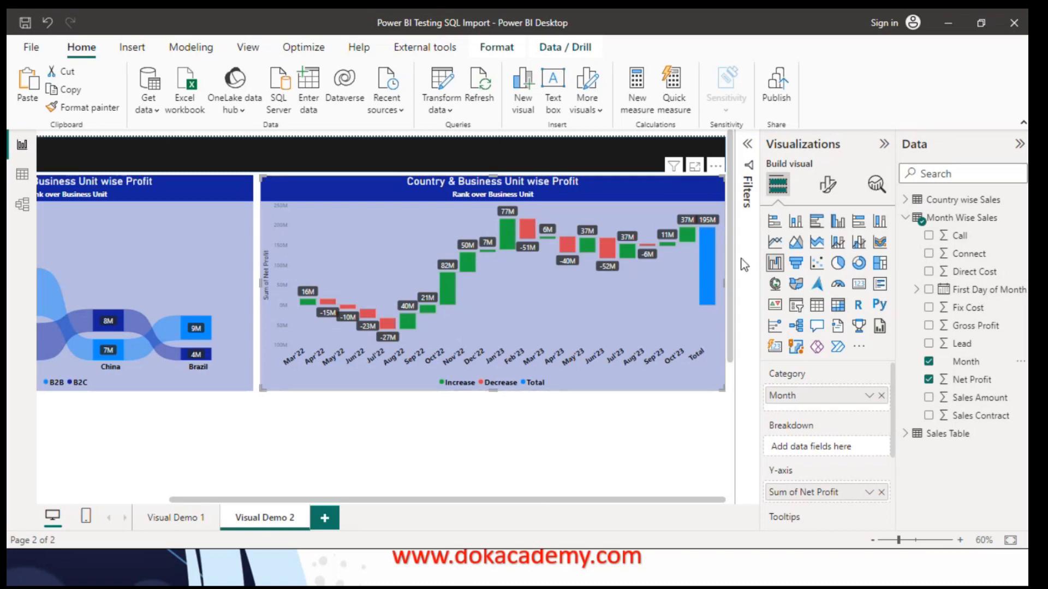
Change the waterfall chart's title to "MoM Profit and Loss"
left_click(828, 185)
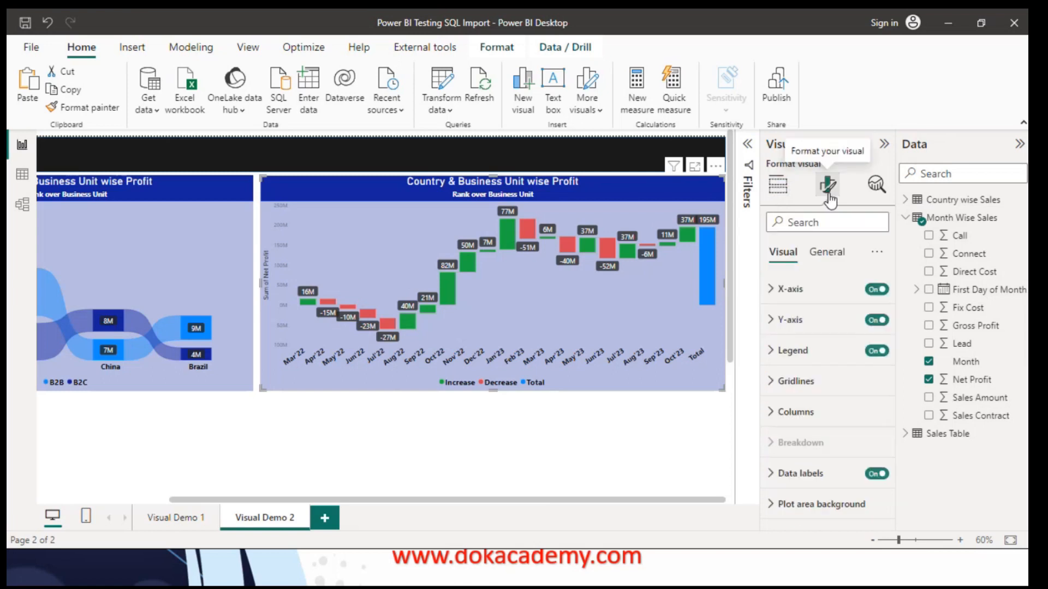
left_click(827, 251)
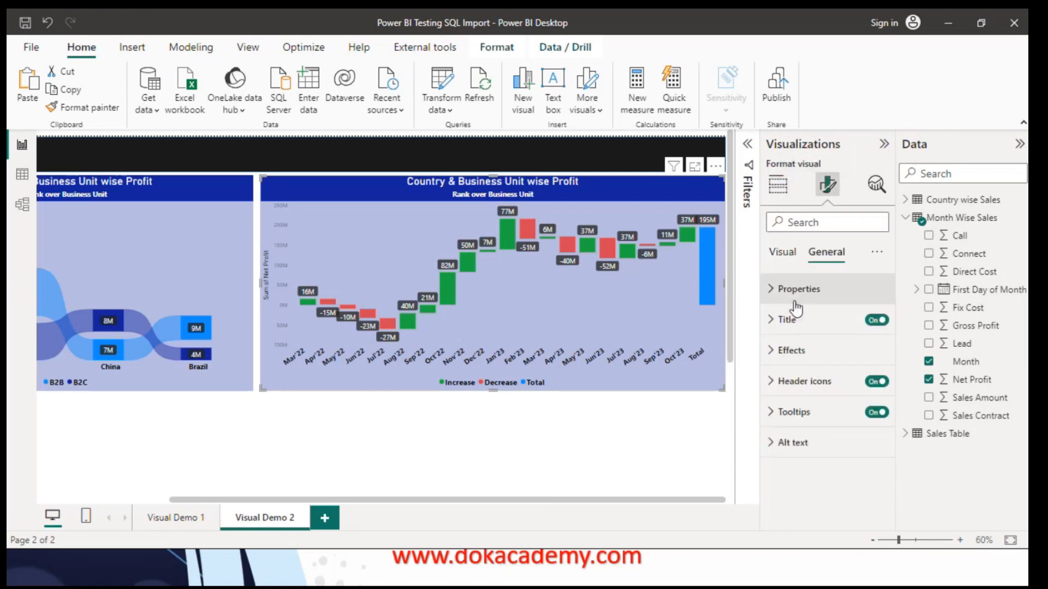
left_click(773, 320)
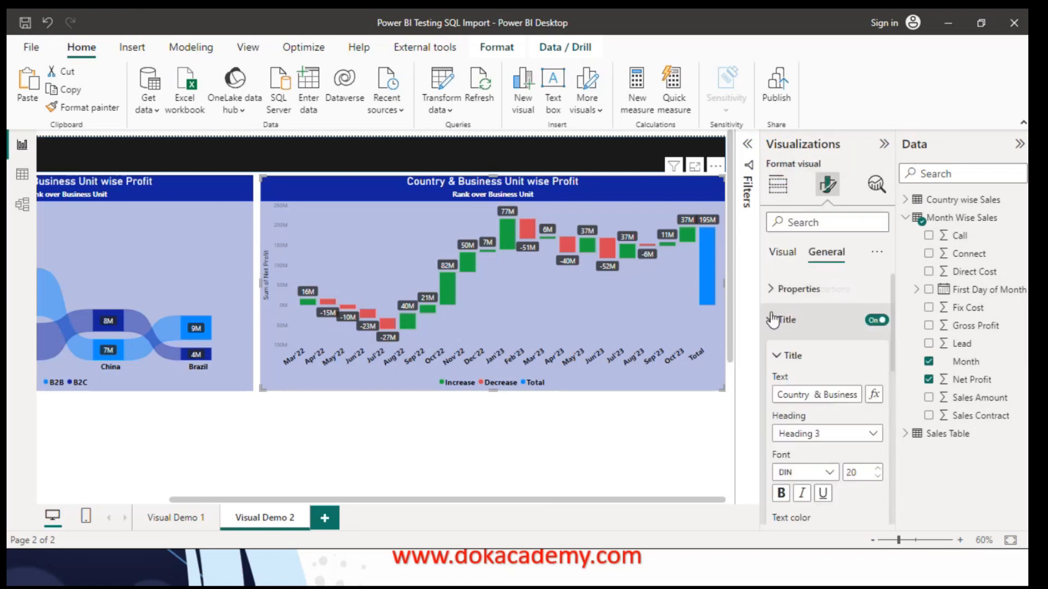
triple_click(851, 398)
key("BackSpace")
type("Mon")
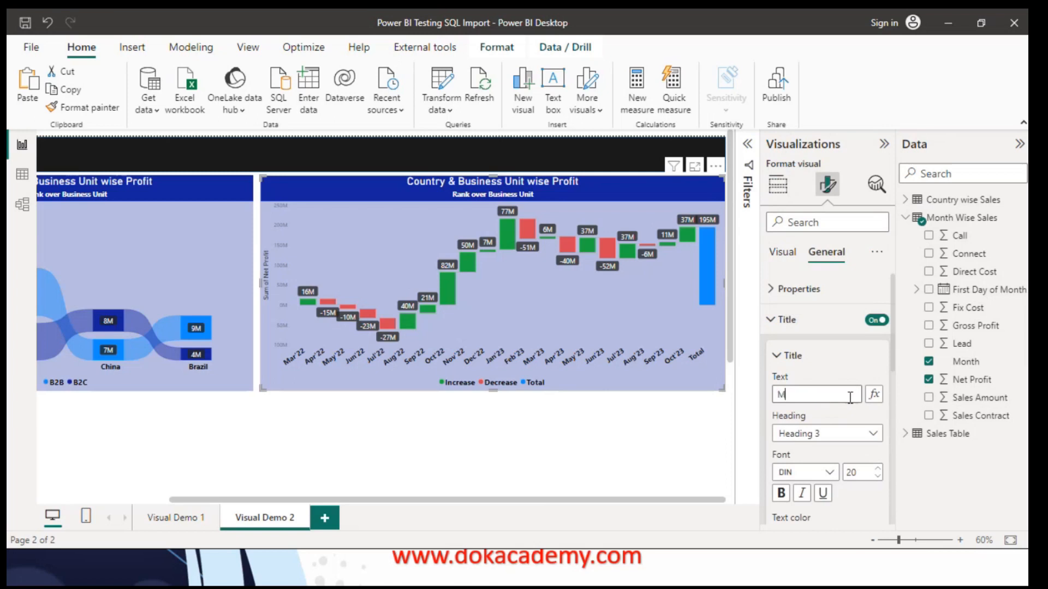
type("MO")
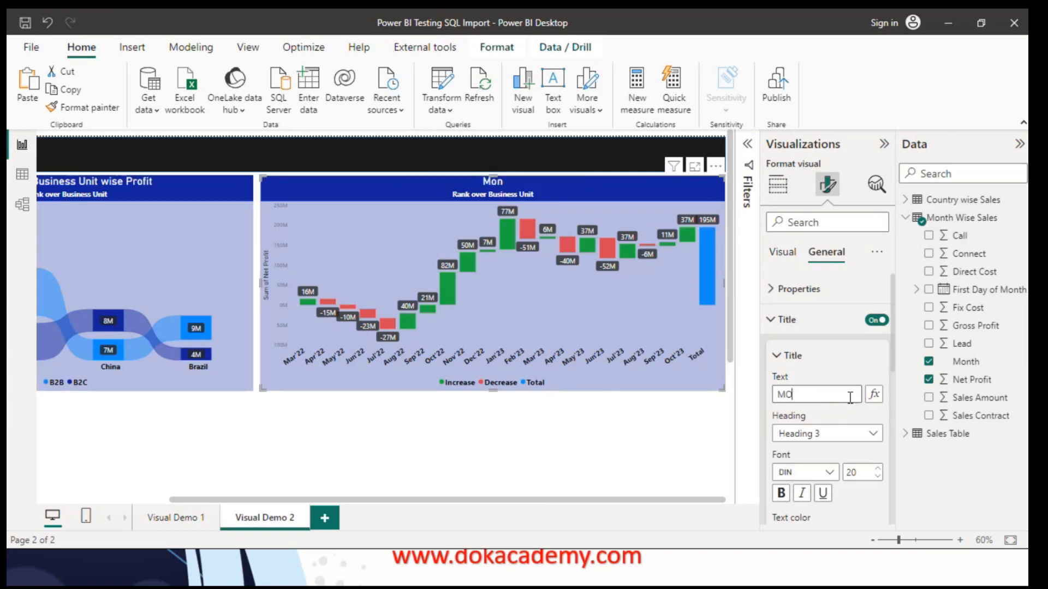
type(" Profit and Loss")
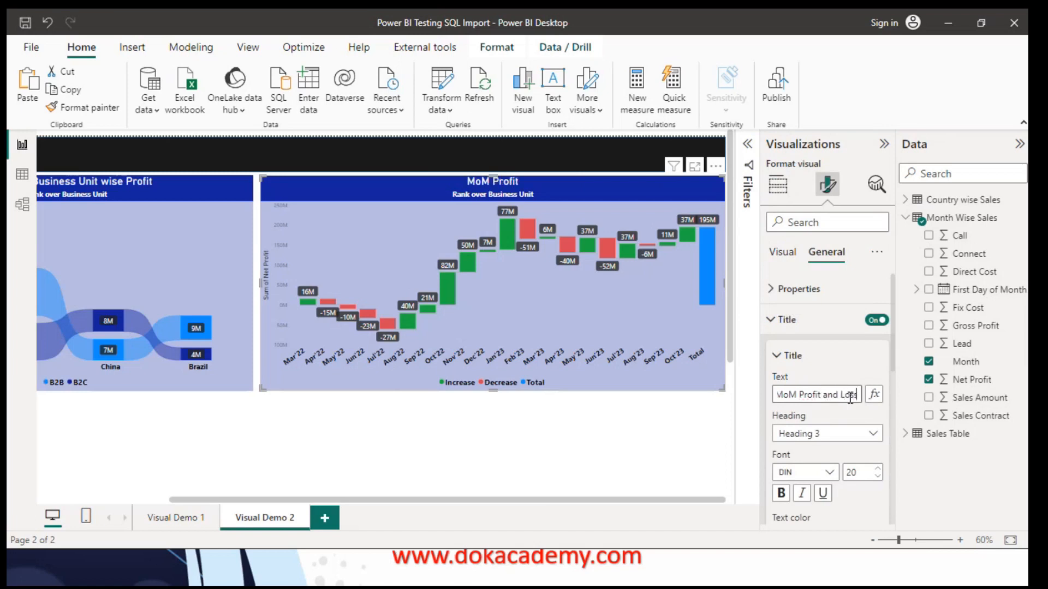
left_click(514, 477)
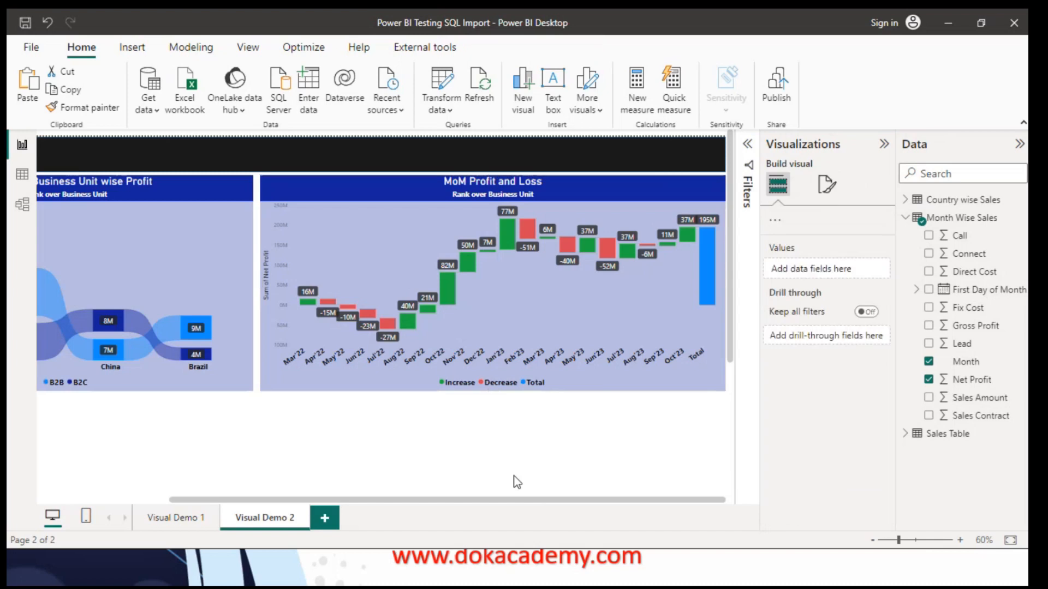
Change the waterfall chart's subtitle to "Profit and Loss by Month"
left_click(516, 286)
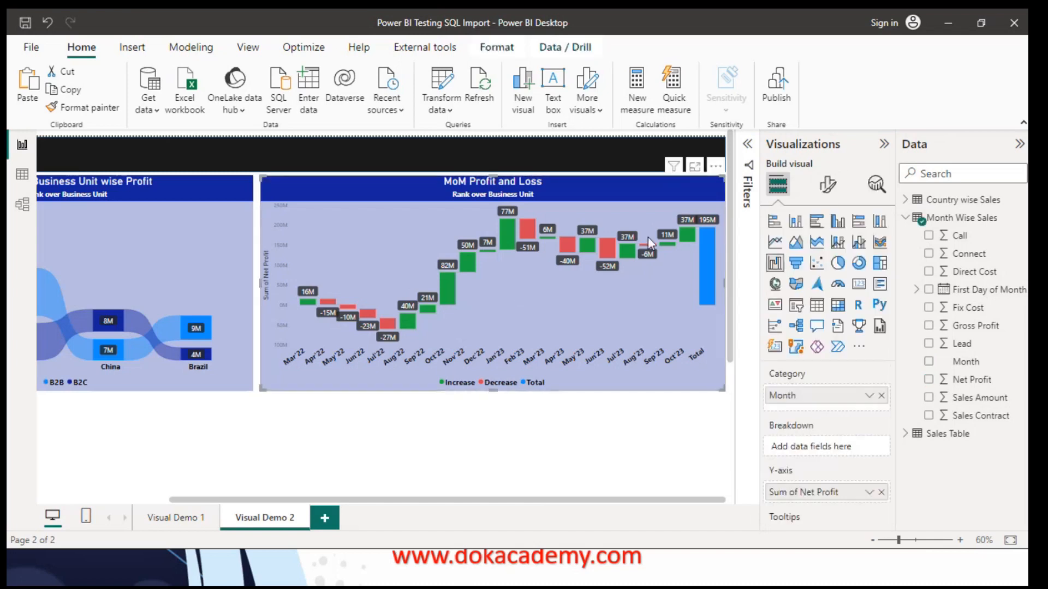
left_click(827, 185)
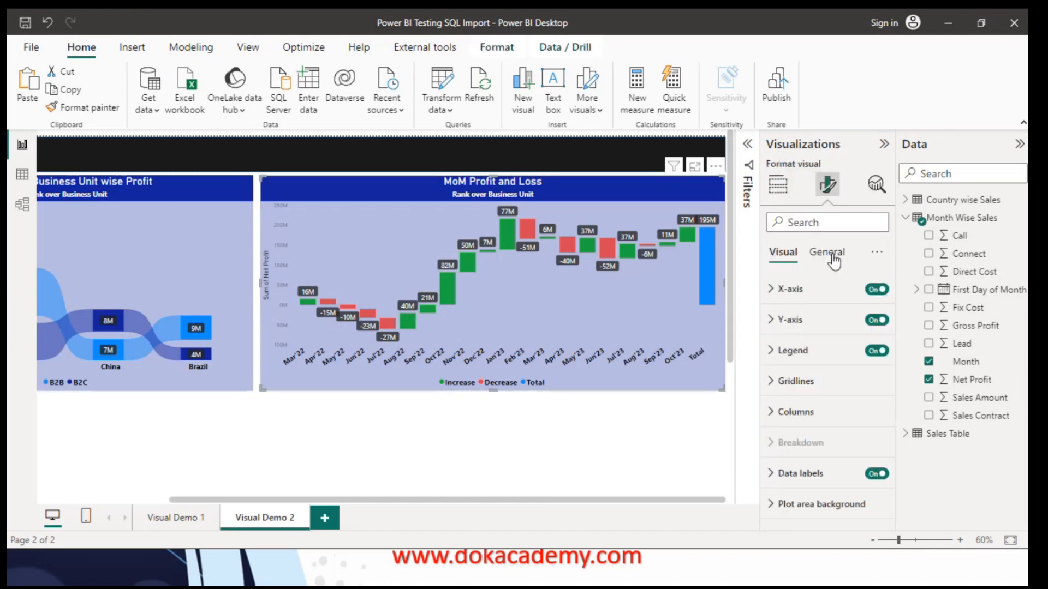
left_click(828, 255)
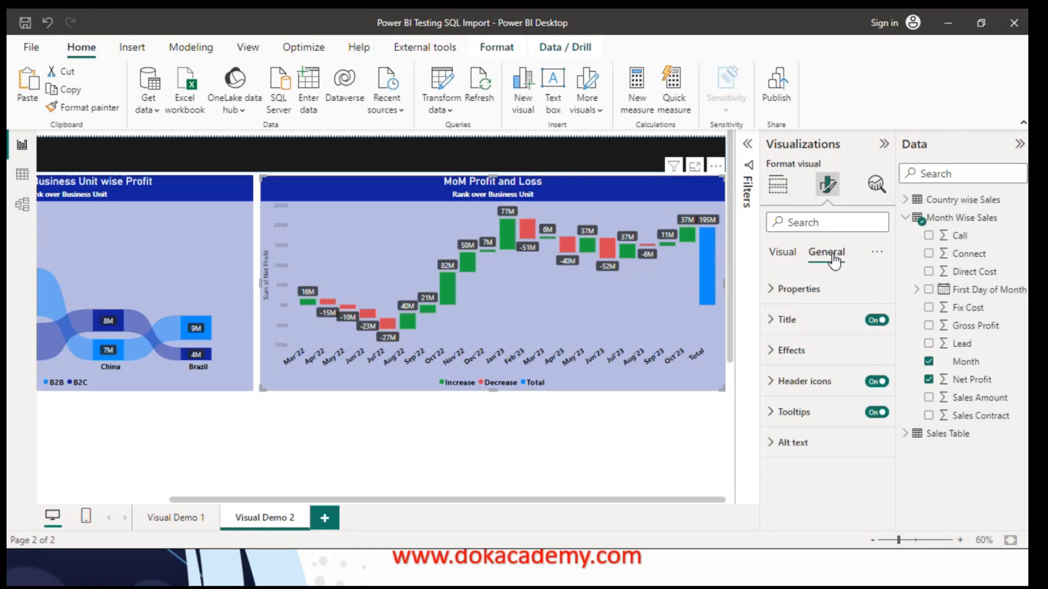
left_click(786, 319)
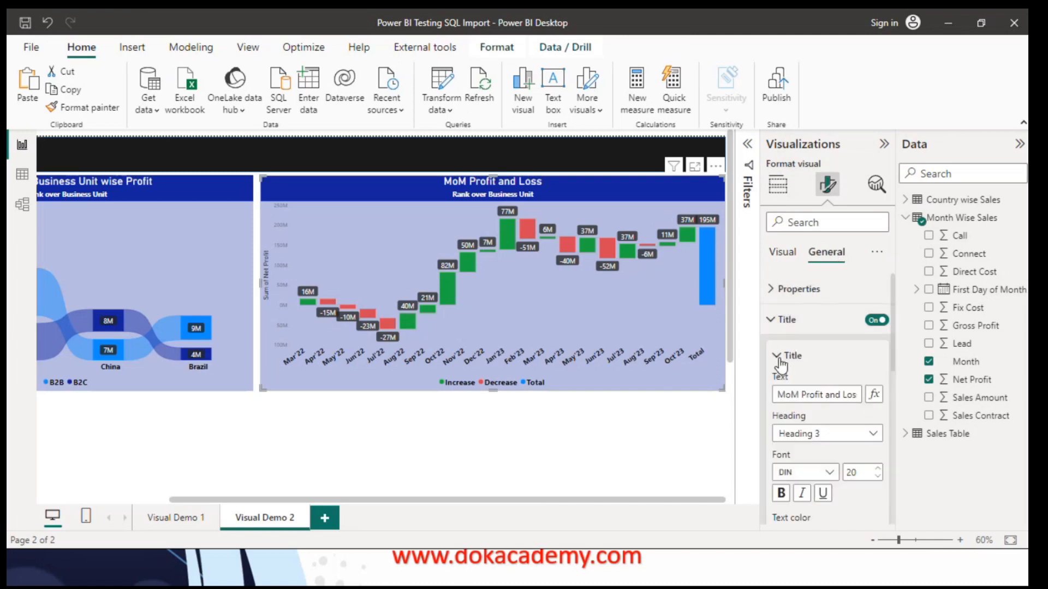
left_click(784, 367)
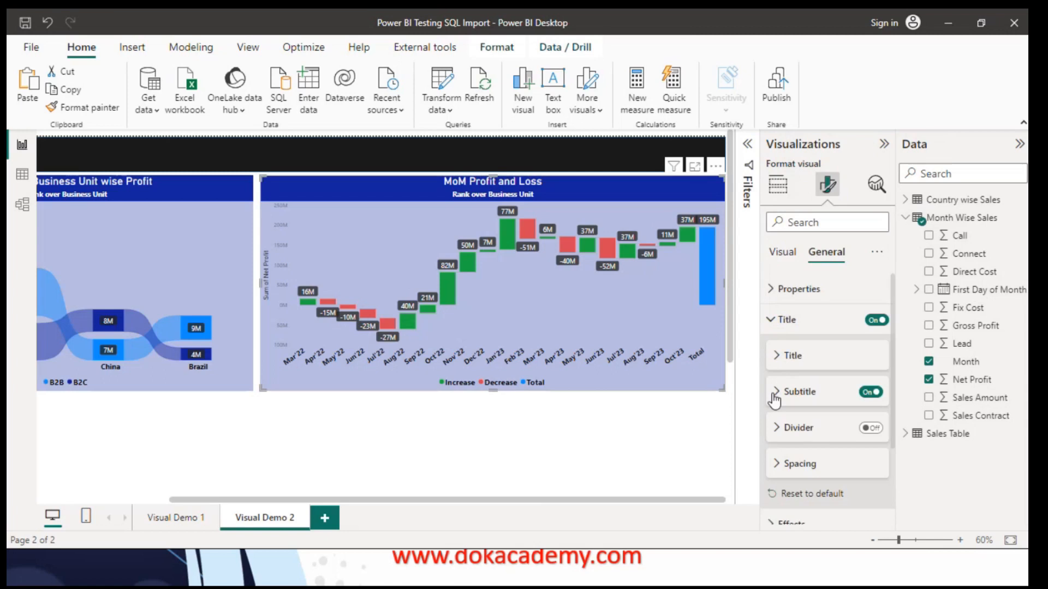
left_click(778, 385)
double_click(825, 430)
key("ctrl+a")
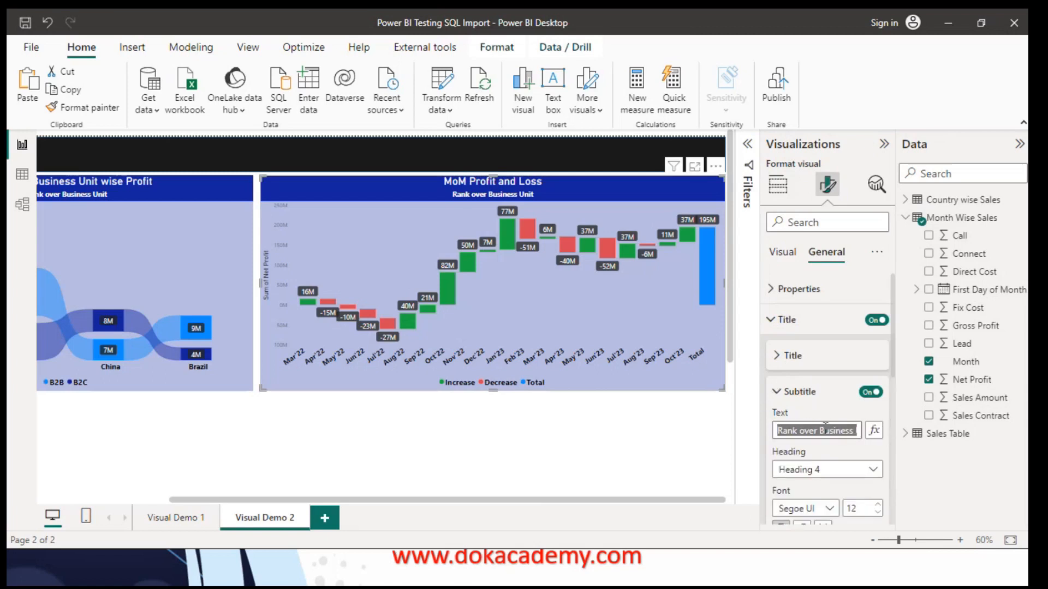
type("Profit by month")
key("BackSpace")
key("BackSpace")
key("BackSpace")
key("BackSpace")
key("BackSpace")
key("BackSpace")
key("BackSpace")
key("BackSpace")
key("BackSpace")
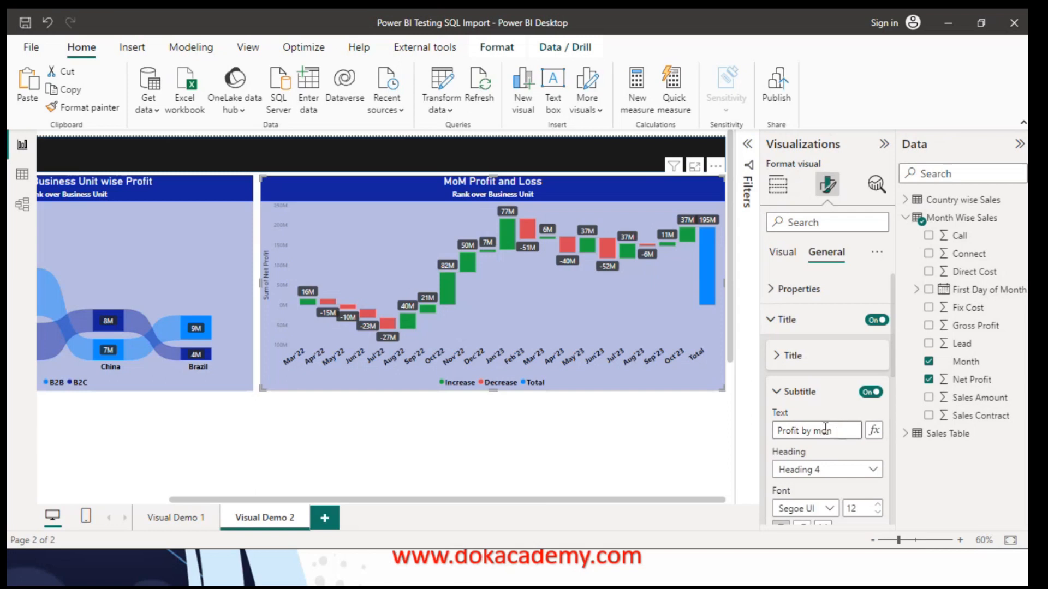
type("and Loss by Month")
left_click(692, 464)
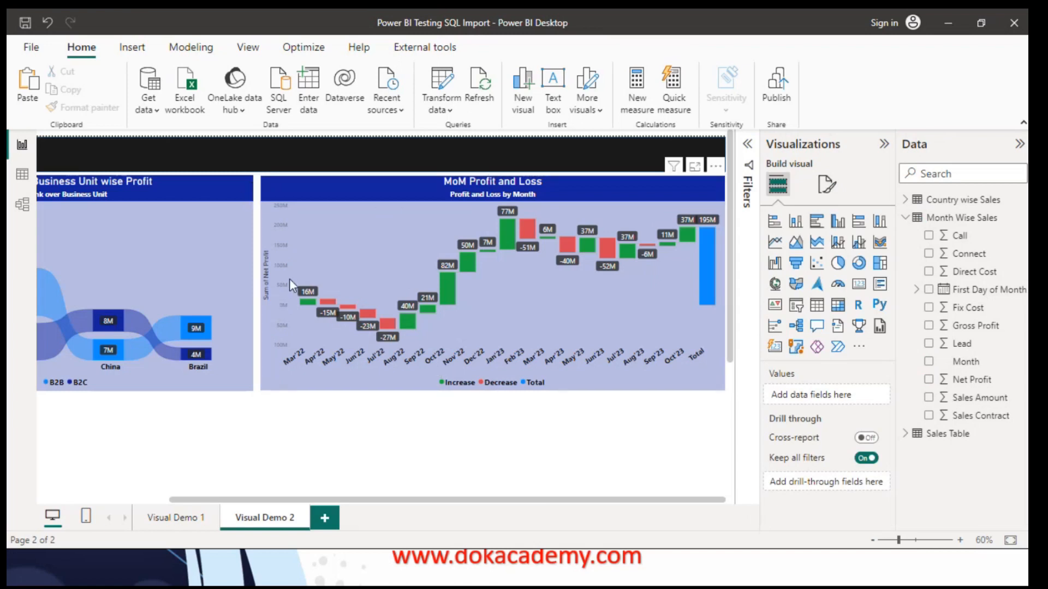
Turn off the Y-axis title of the MoM Profit and Loss waterfall chart
left_click(366, 203)
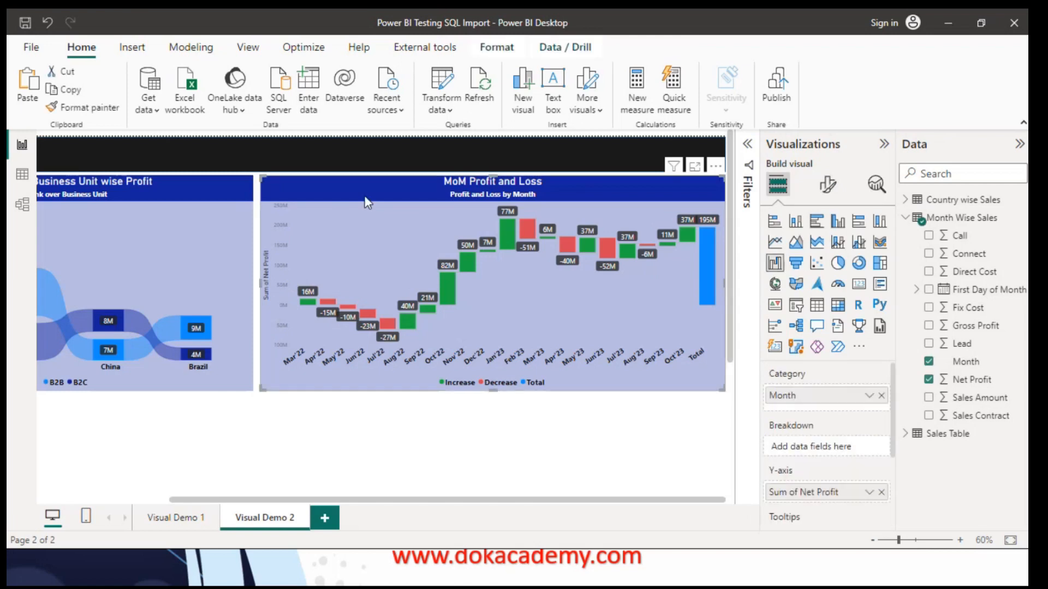
left_click(830, 185)
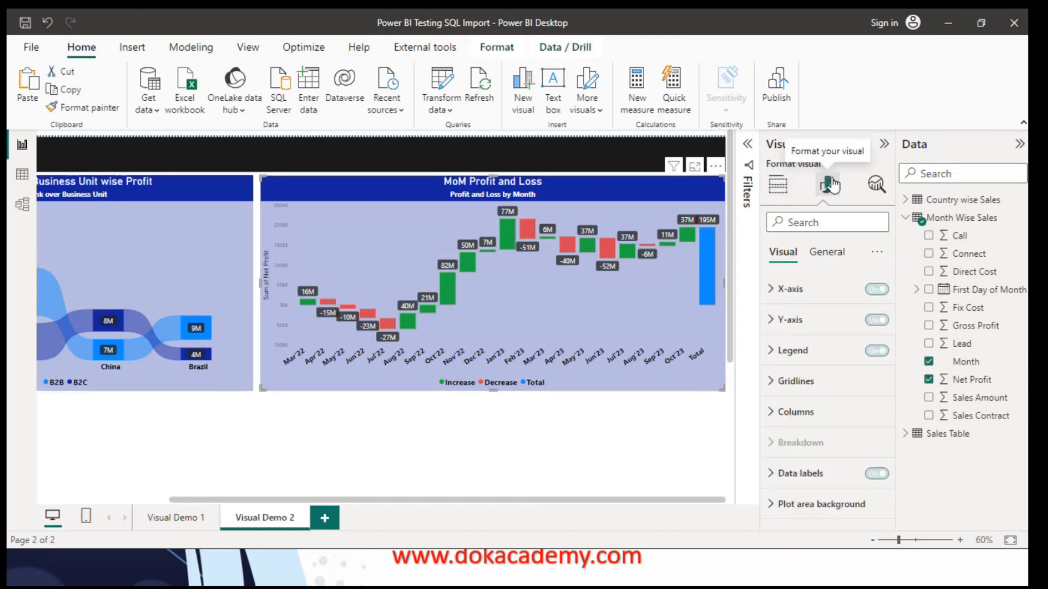
left_click(770, 317)
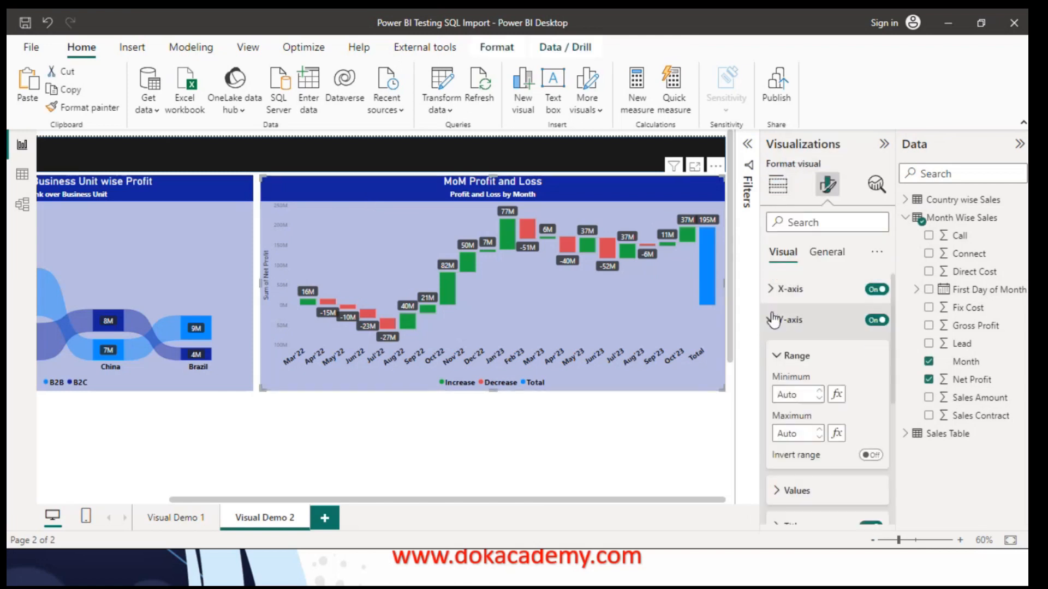
scroll(890, 393, "down", 3)
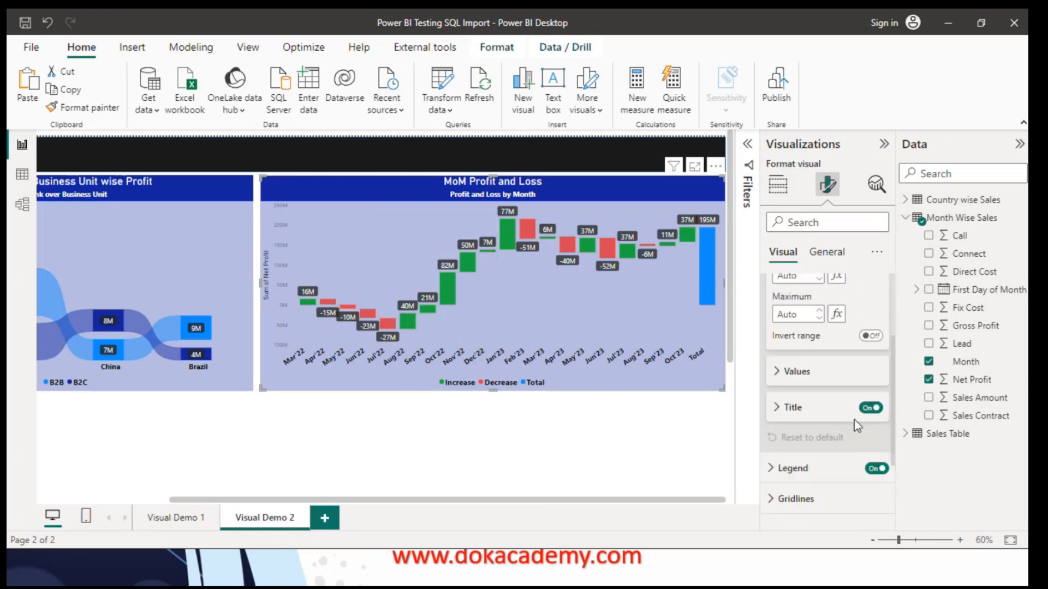
left_click(871, 408)
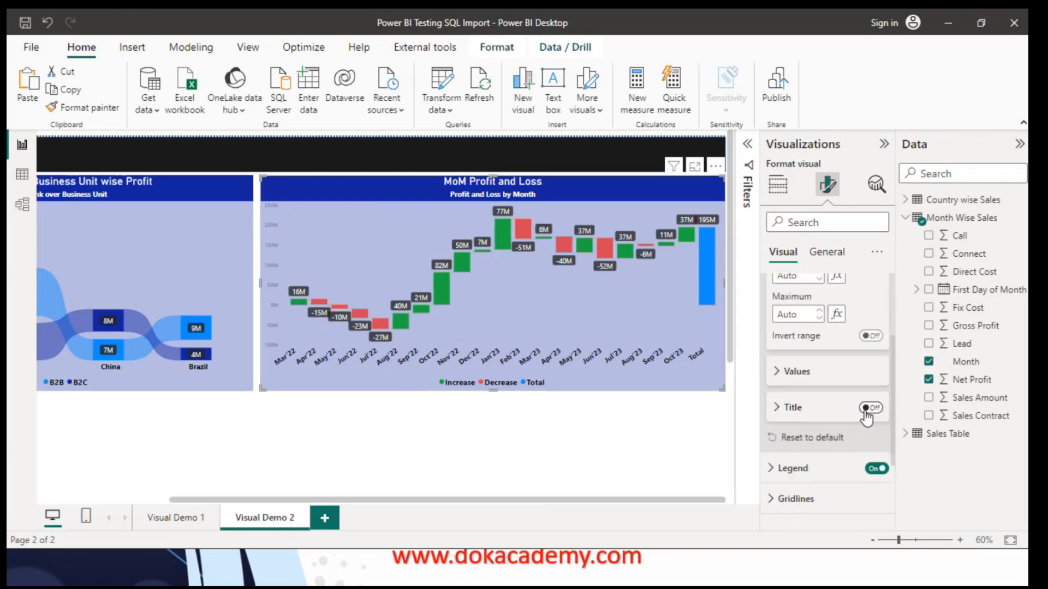
Format the waterfall chart's Y-axis values in near-black, bold, with font size 11
left_click(779, 373)
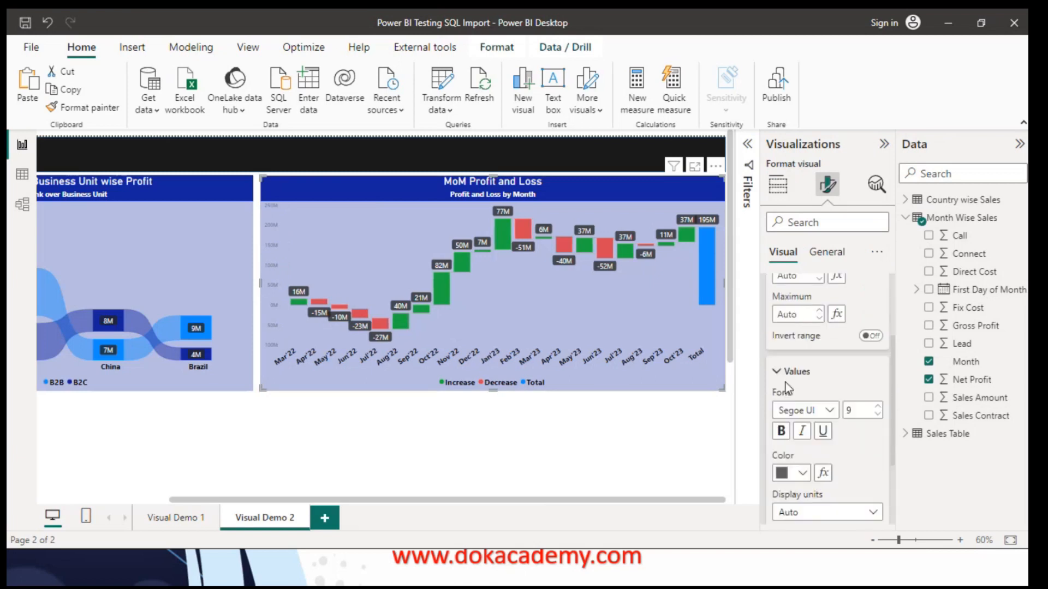
left_click(802, 473)
left_click(813, 332)
left_click(877, 408)
left_click(877, 407)
left_click(783, 432)
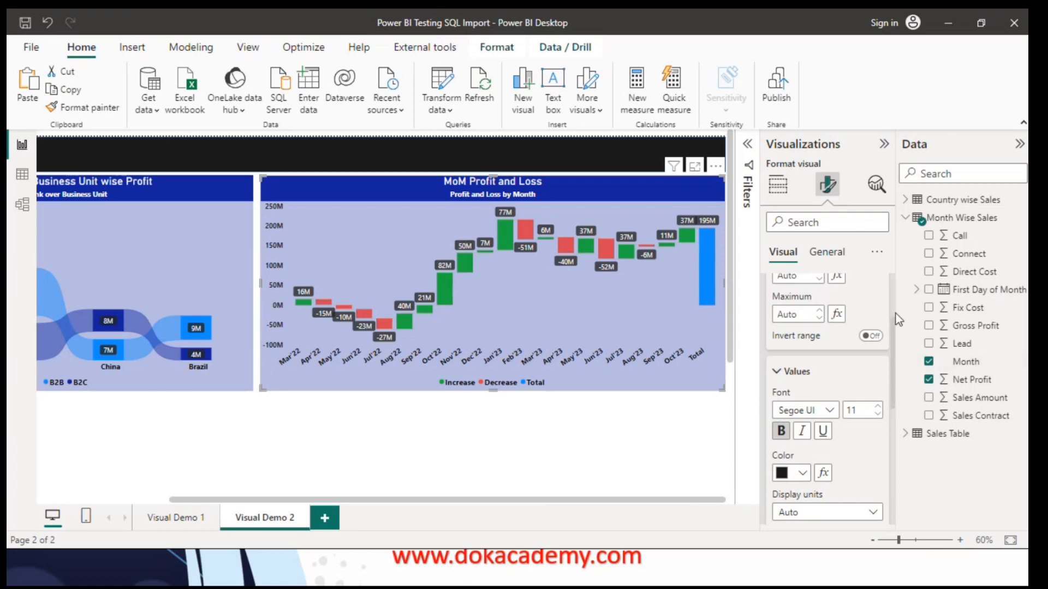
scroll(894, 327, "up", 3)
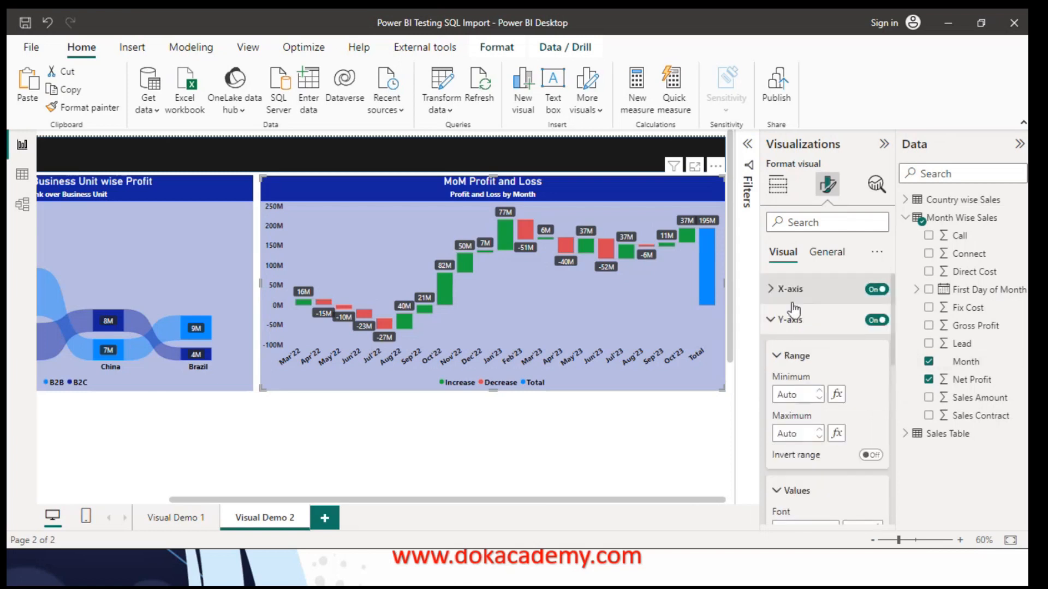
left_click(772, 319)
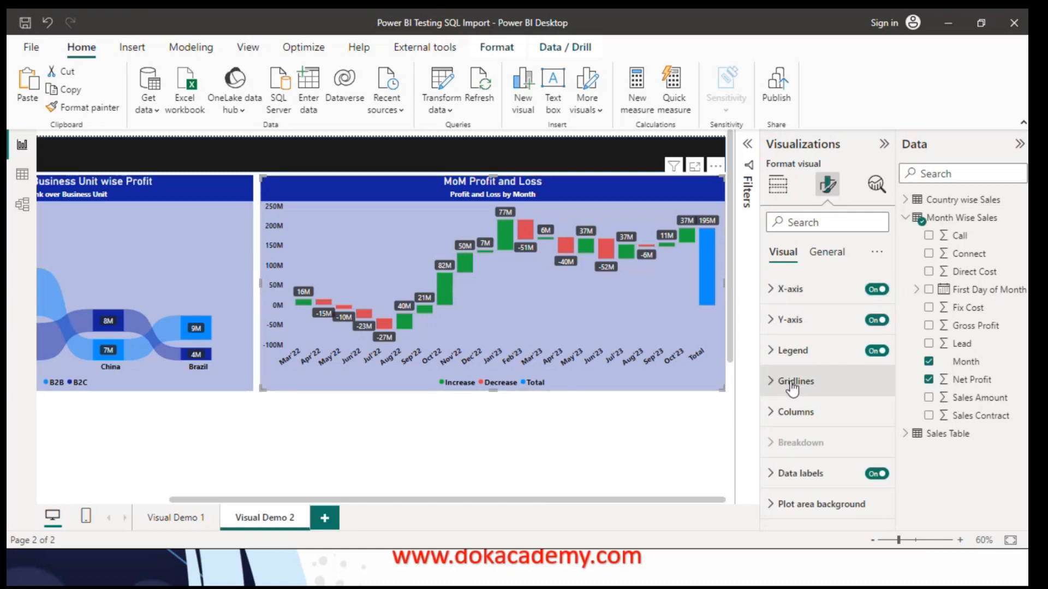
Try a near-black colour on the waterfall chart's horizontal gridlines and turn the gridlines off
left_click(770, 382)
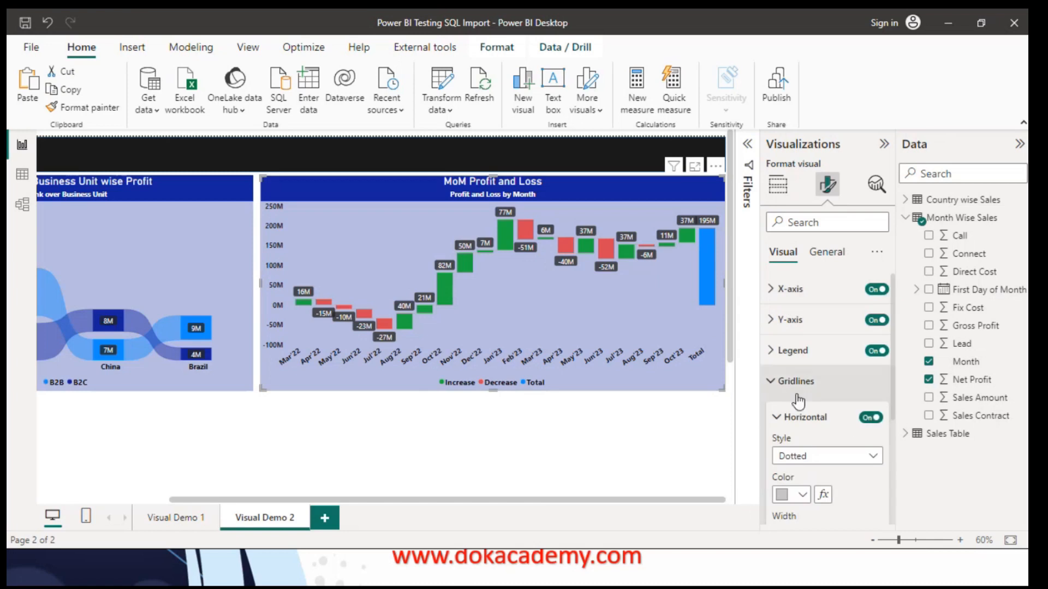
left_click(803, 497)
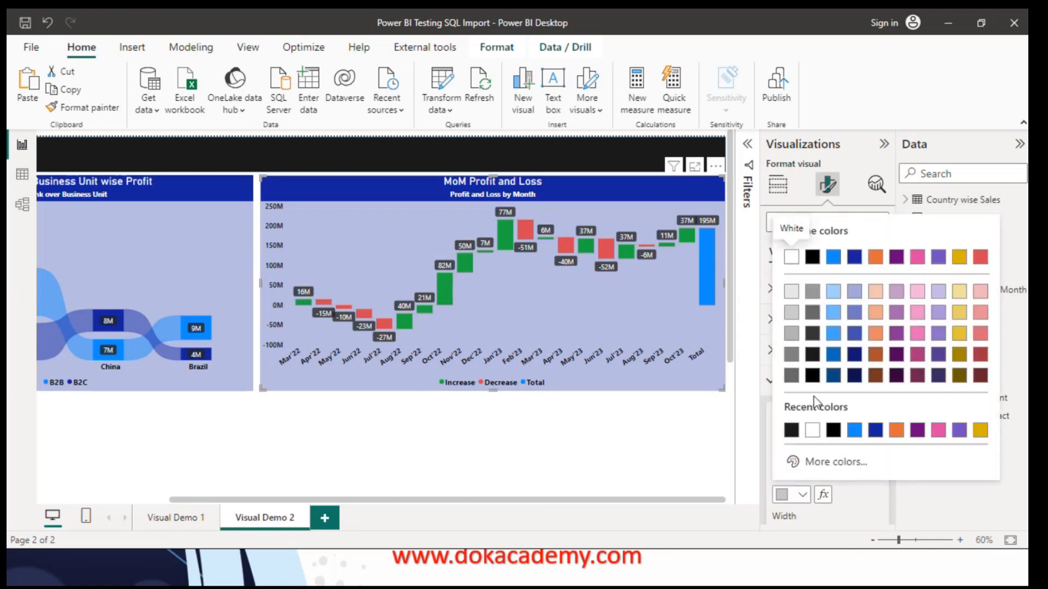
left_click(791, 431)
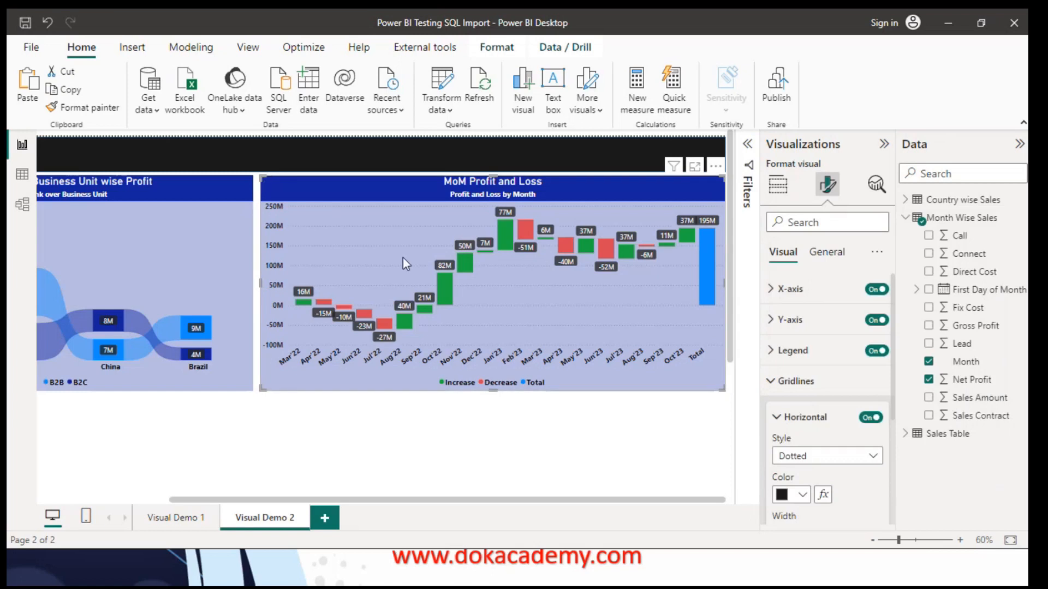
left_click(869, 417)
left_click(783, 383)
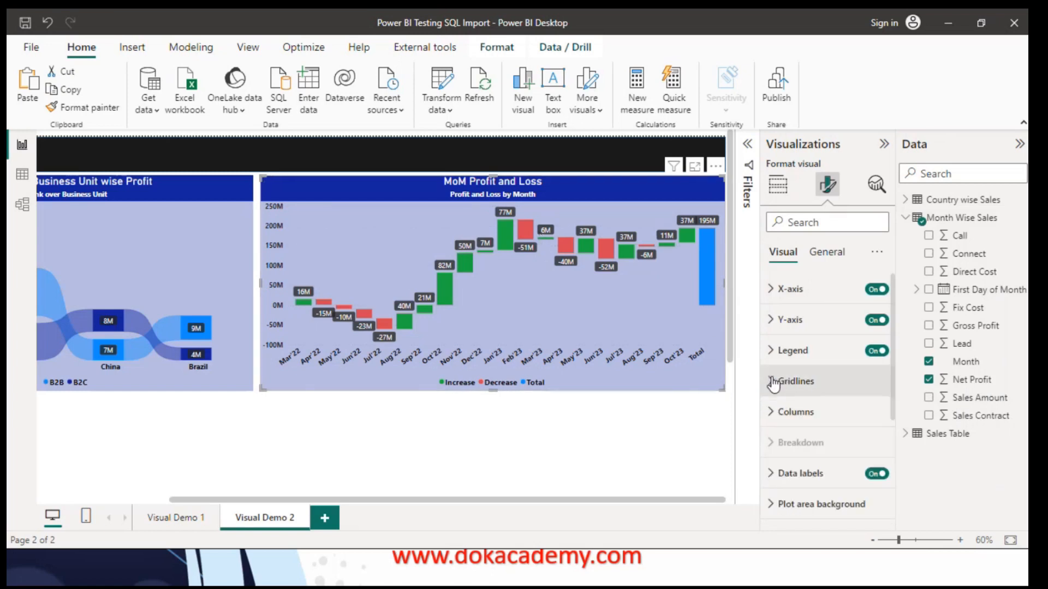
Hide the total column in the waterfall chart's column settings
left_click(777, 413)
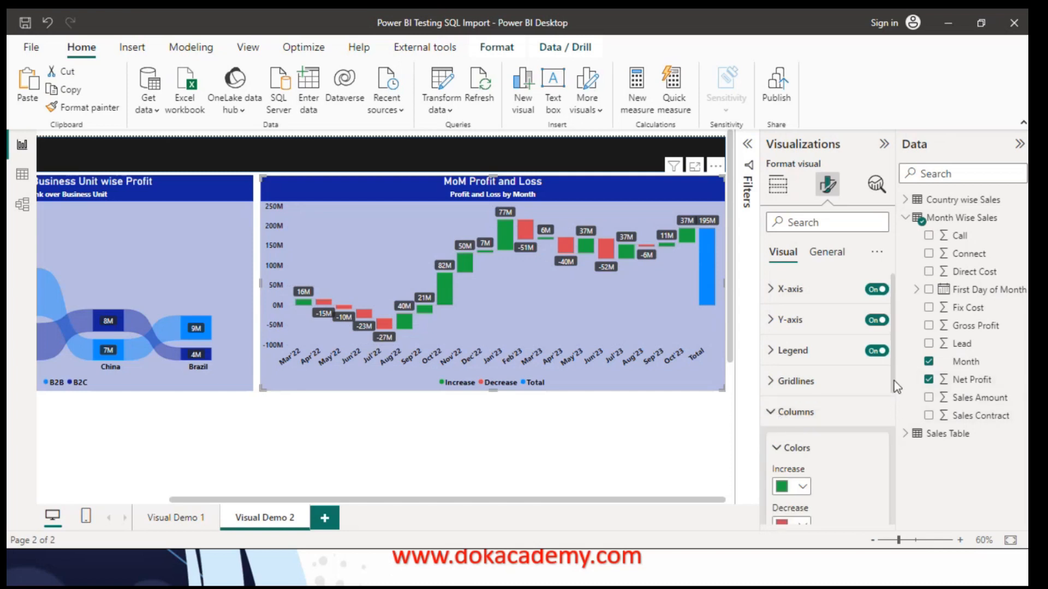
left_click_drag(894, 381, 894, 428)
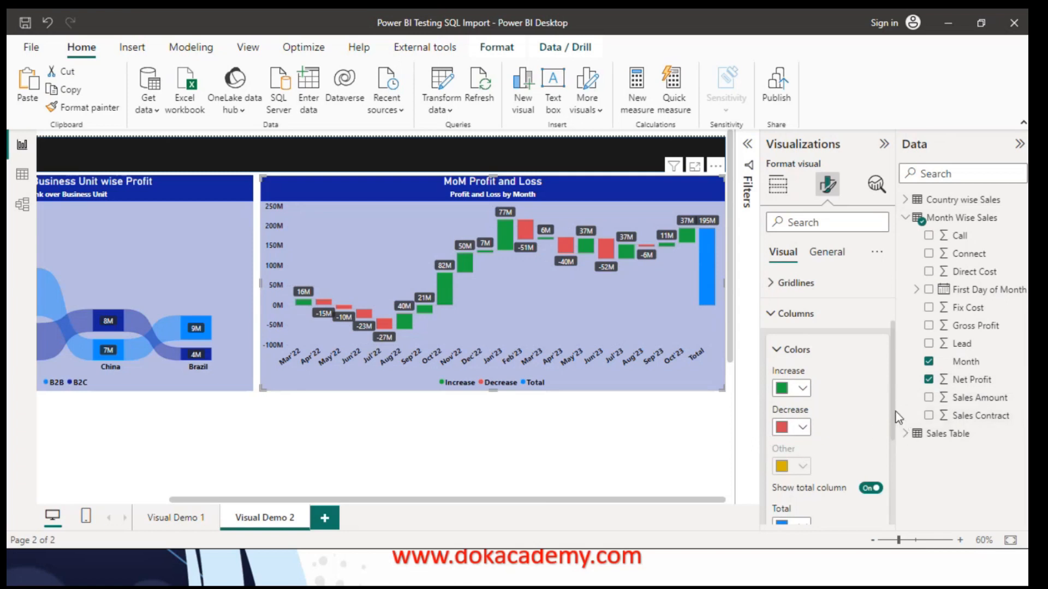
scroll(890, 441, "down", 3)
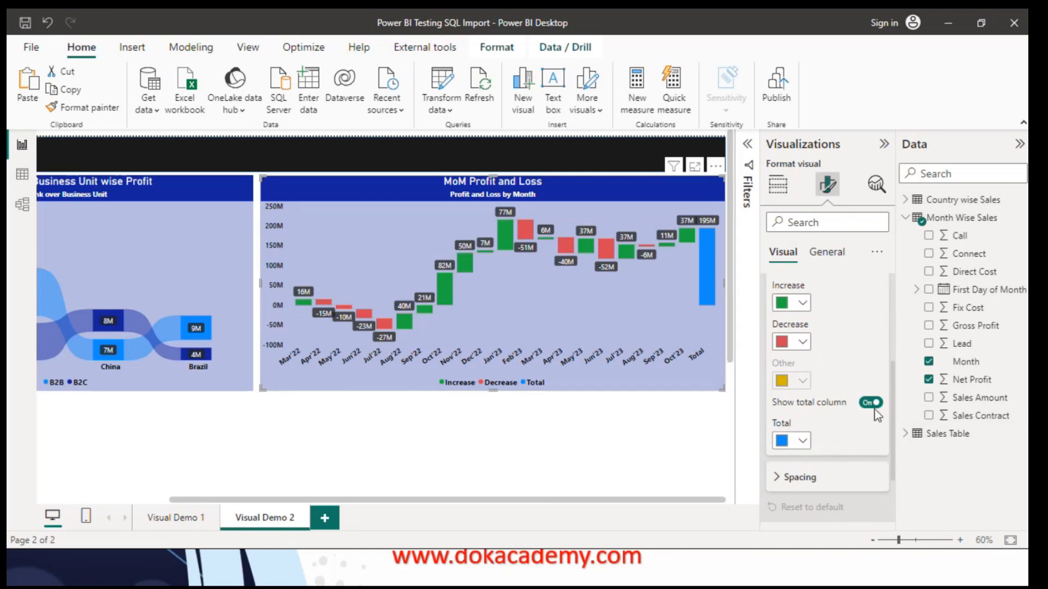
left_click(874, 404)
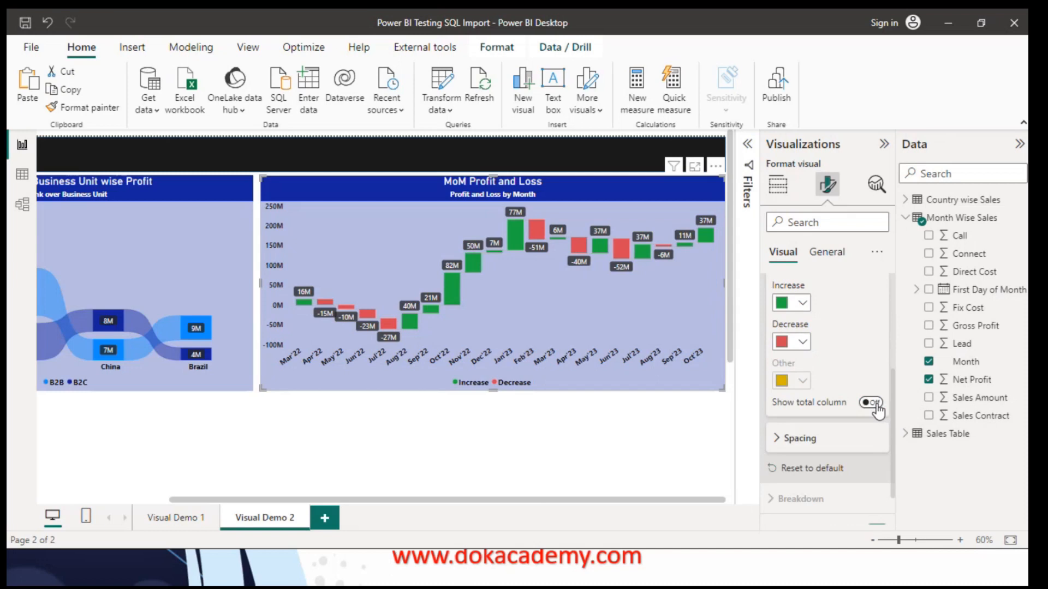
left_click(874, 404)
left_click(873, 403)
Adjust the inner padding between the waterfall chart's columns, setting it to 25
left_click(787, 442)
left_click(842, 483)
mouse_move(842, 483)
left_mouse_down()
mouse_move(865, 482)
mouse_move(841, 481)
mouse_move(850, 481)
left_mouse_up()
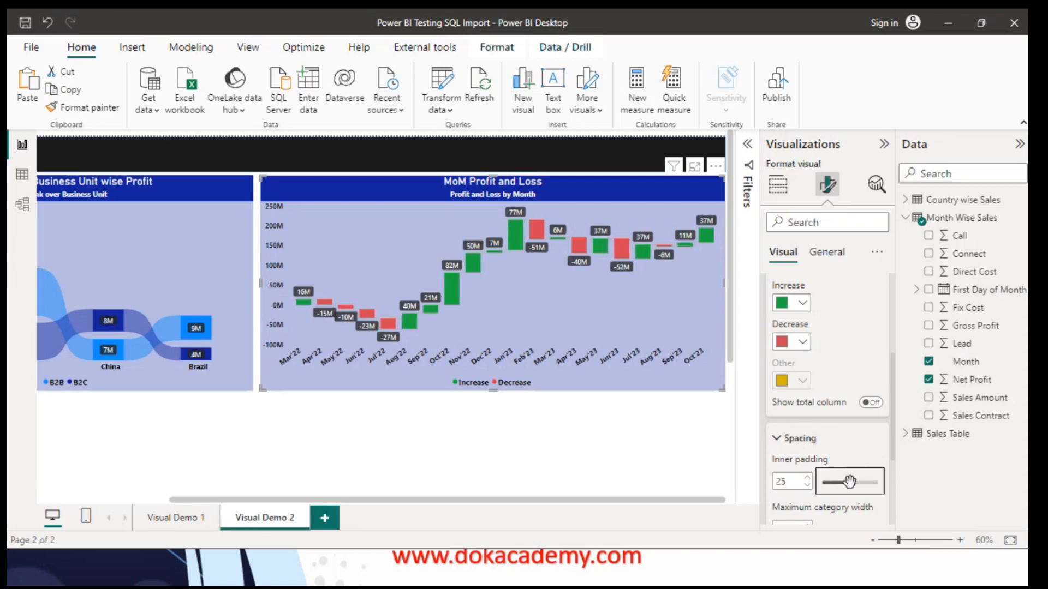
left_click(784, 438)
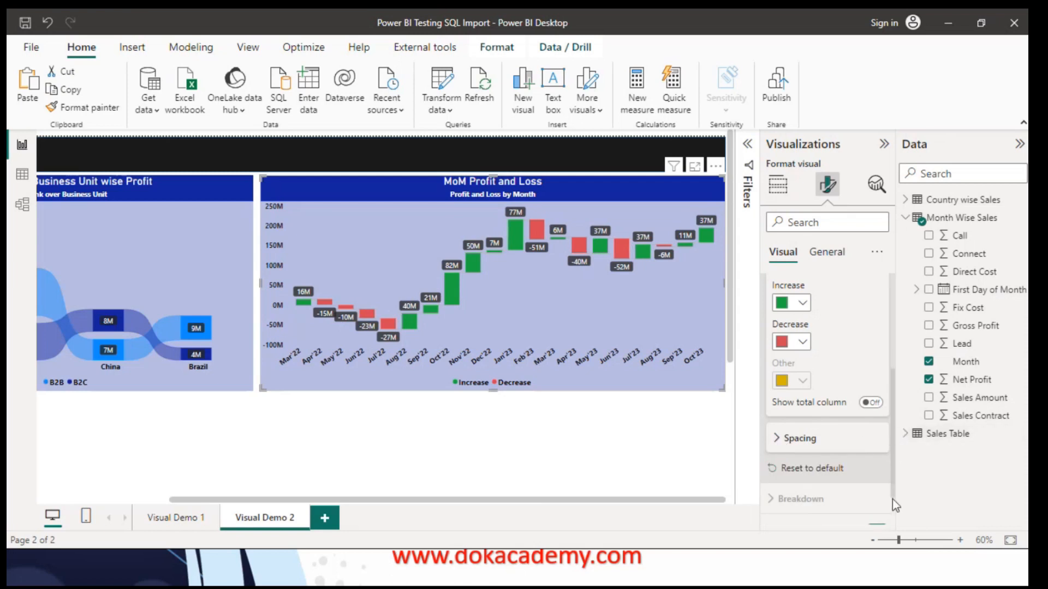
scroll(887, 393, "up", 5)
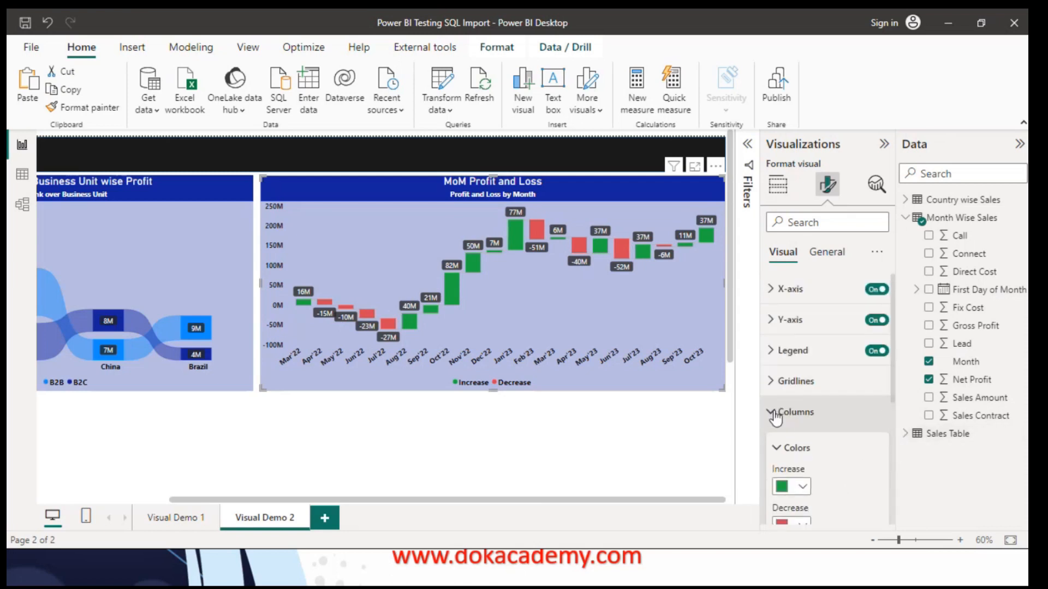
left_click(777, 413)
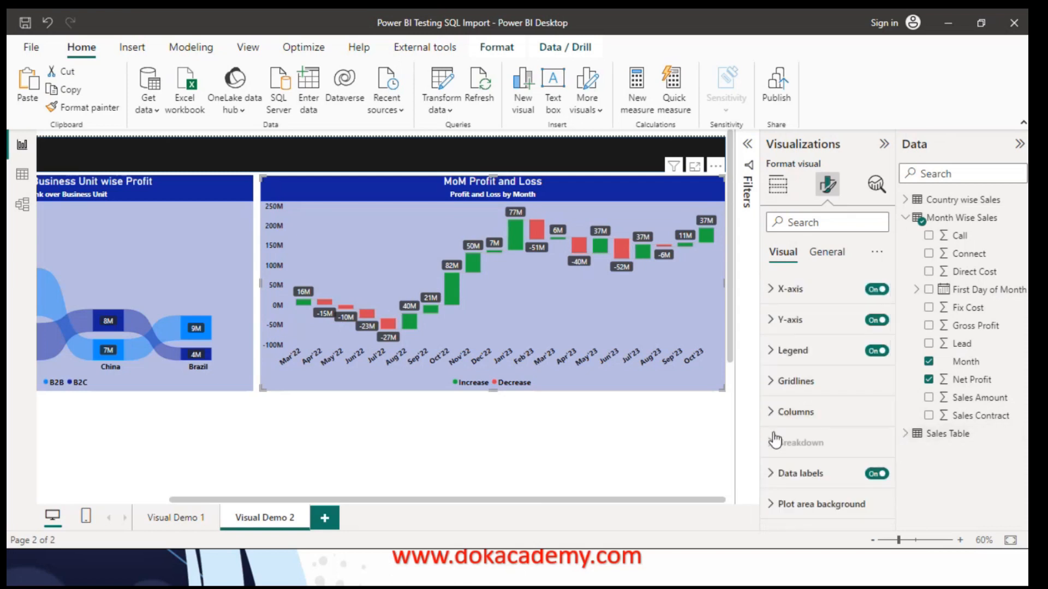
Examine the waterfall chart's data label options, including orientation, position, values and background
left_click(775, 480)
left_click_drag(894, 389, 893, 465)
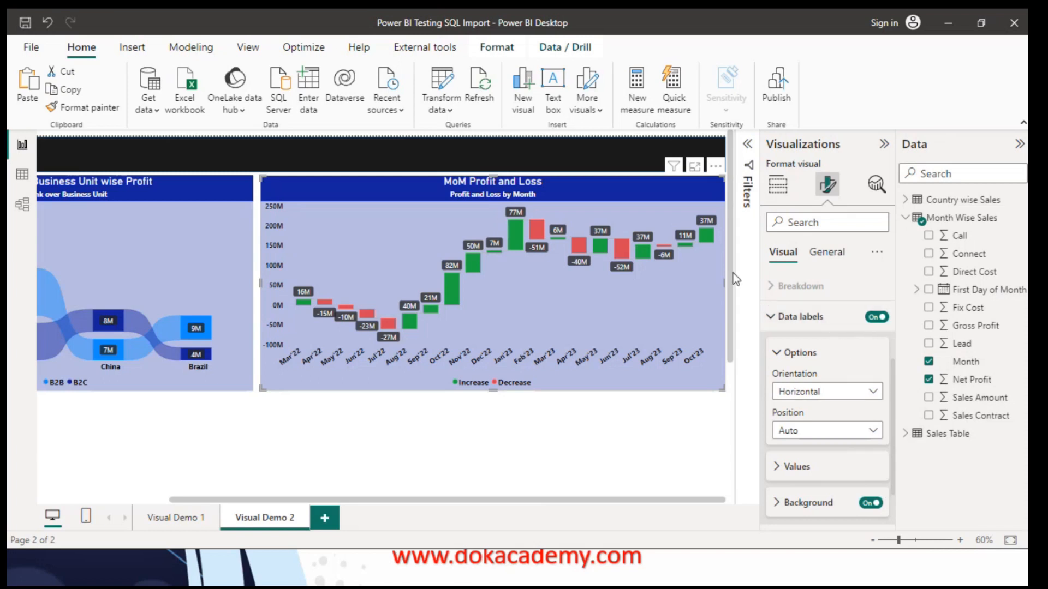
scroll(732, 273, "down", 2)
scroll(732, 273, "up", 2)
Duplicate the "Country & Business Unit wise Profit" ribbon chart on the Visual Demo 2 page
left_click(566, 505)
left_click_drag(540, 501, 307, 524)
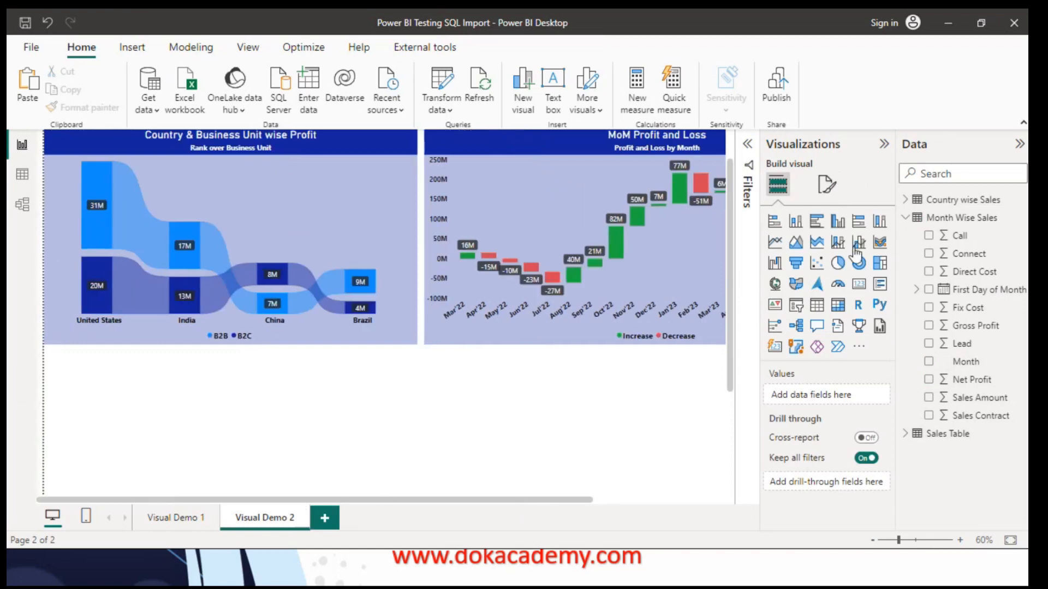
left_click(906, 218)
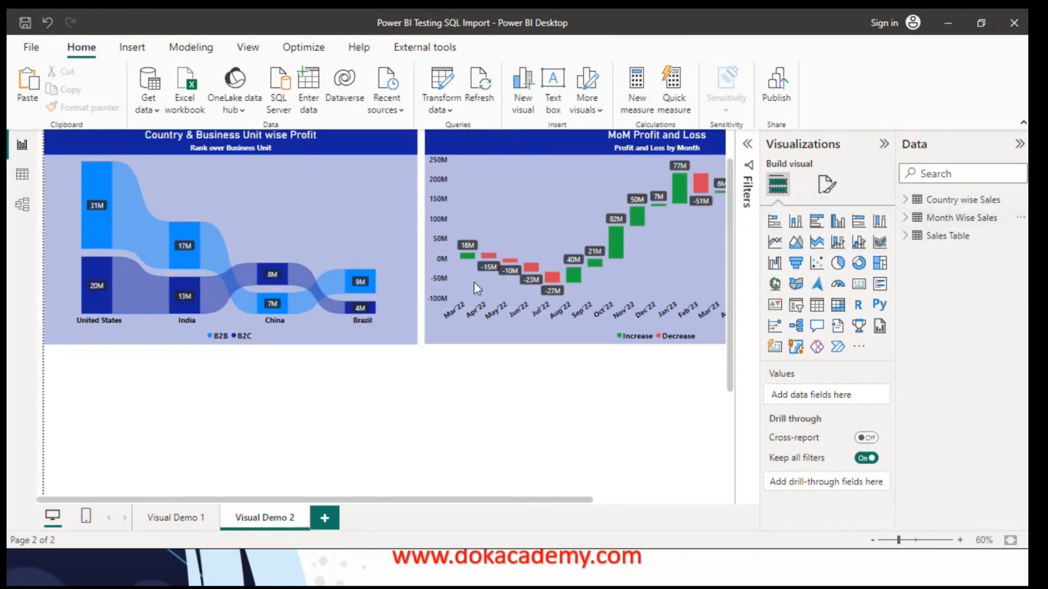
left_click(335, 154)
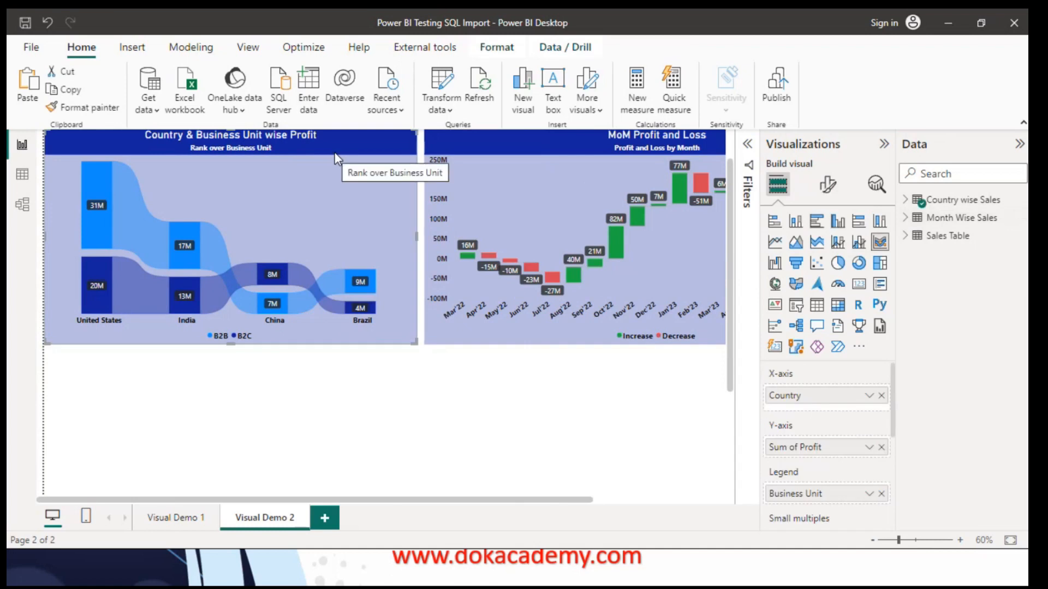
key("ctrl+c")
key("ctrl+v")
Move the copied ribbon chart directly below the waterfall chart, aligned with its right edge
left_click_drag(318, 371, 701, 389)
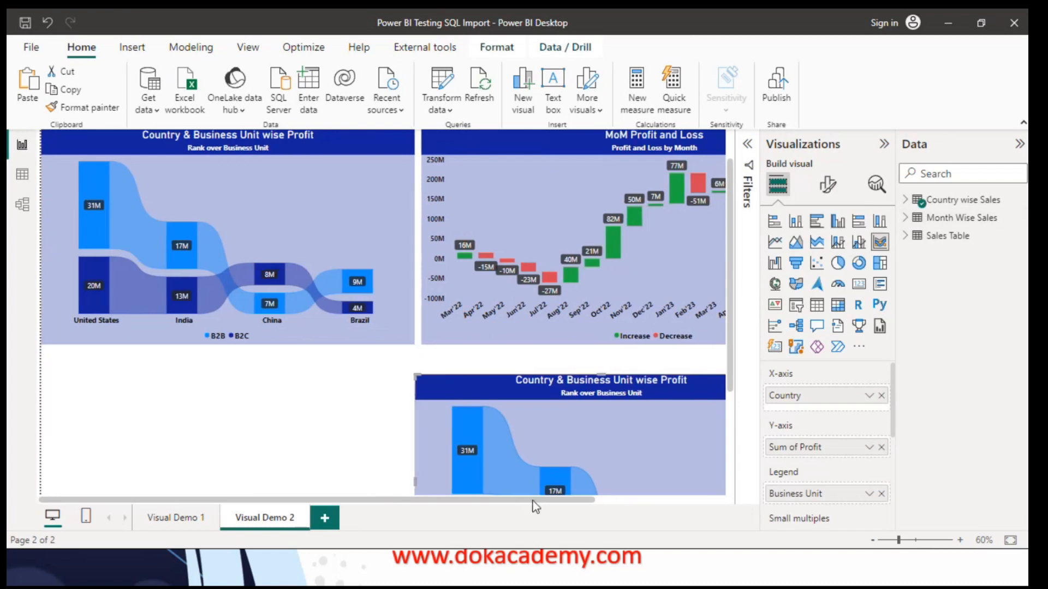
scroll(532, 501, "right", 3)
left_click_drag(421, 397, 577, 373)
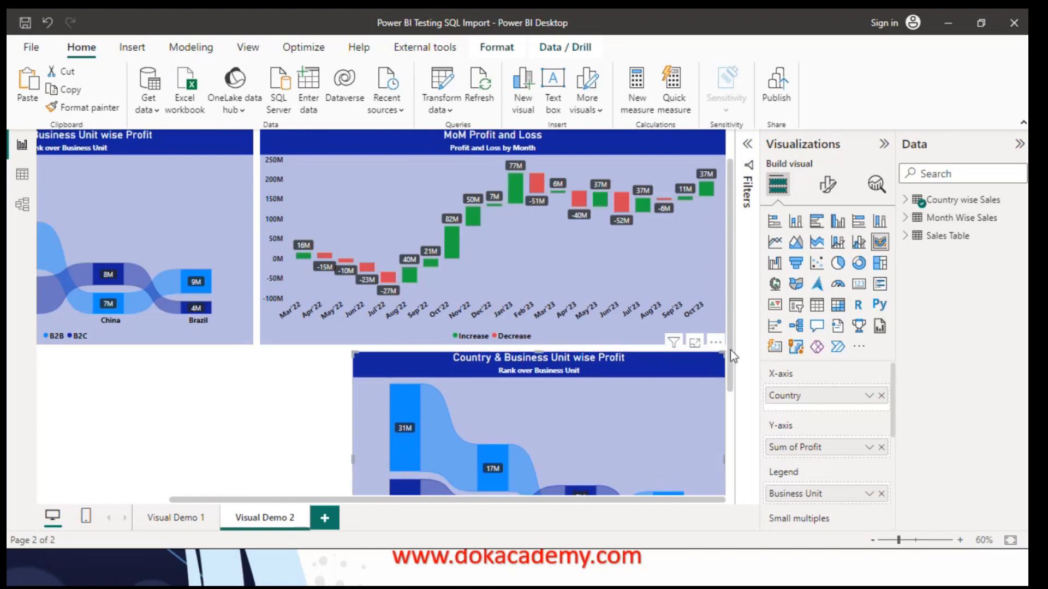
Remove Country, Sum of Profit and Business Unit from the copied ribbon chart's X-axis, Y-axis and legend
scroll(702, 427, "down", 3)
scroll(720, 469, "down", 2)
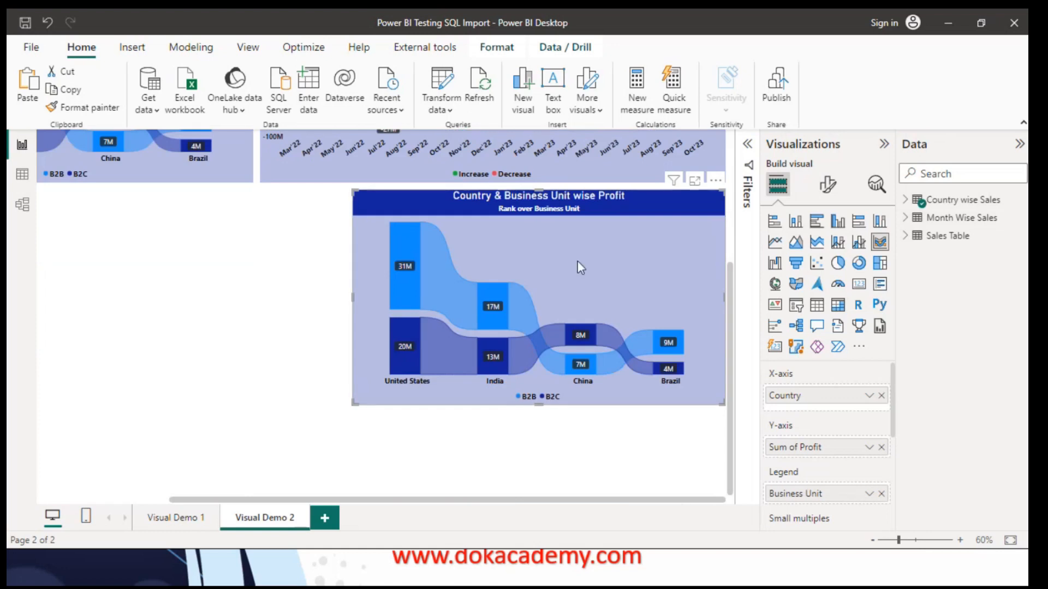
left_click(827, 185)
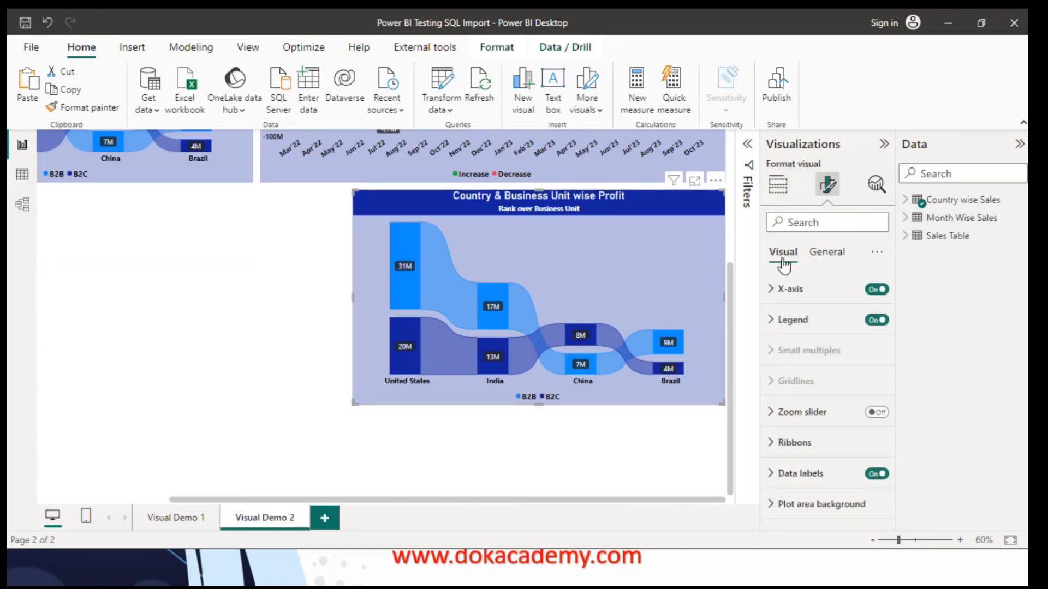
left_click(777, 184)
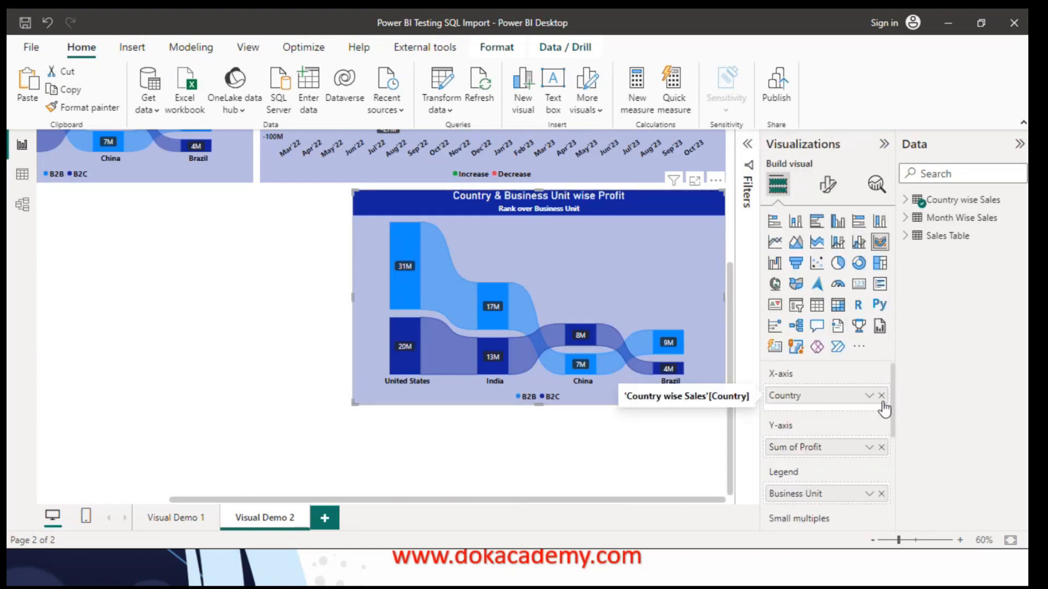
left_click(882, 395)
left_click(881, 440)
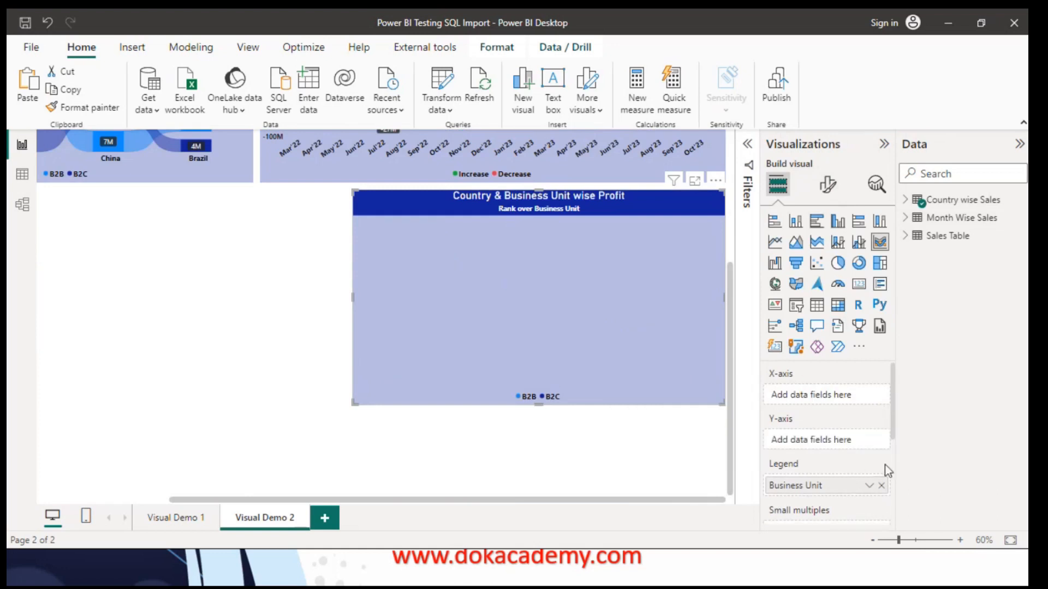
left_click(881, 487)
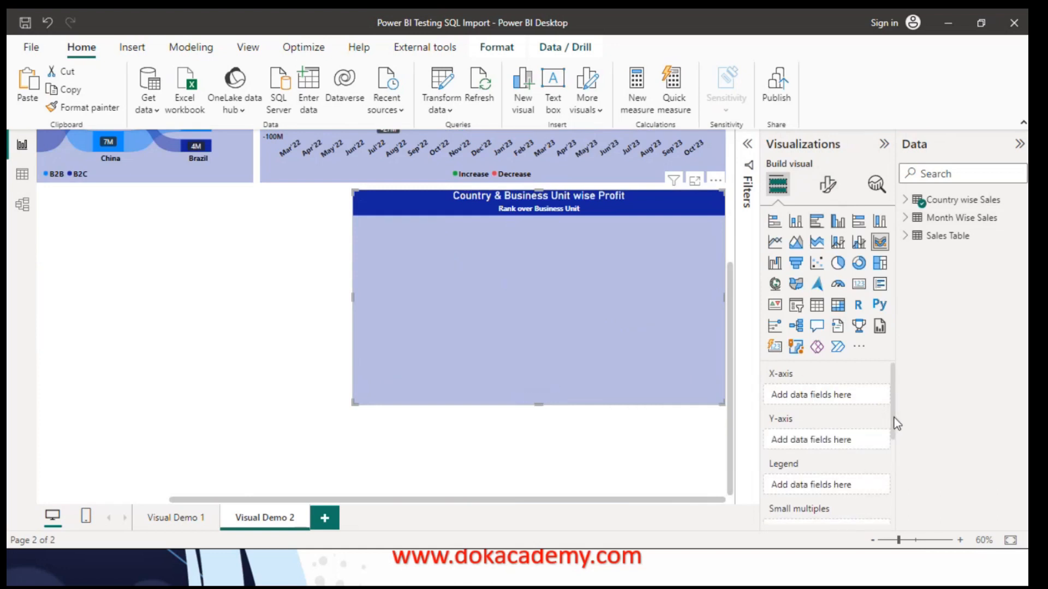
Remove Sum of Profit and Sum of Sales Amount from the copied ribbon chart's tooltips
left_click_drag(894, 417, 896, 510)
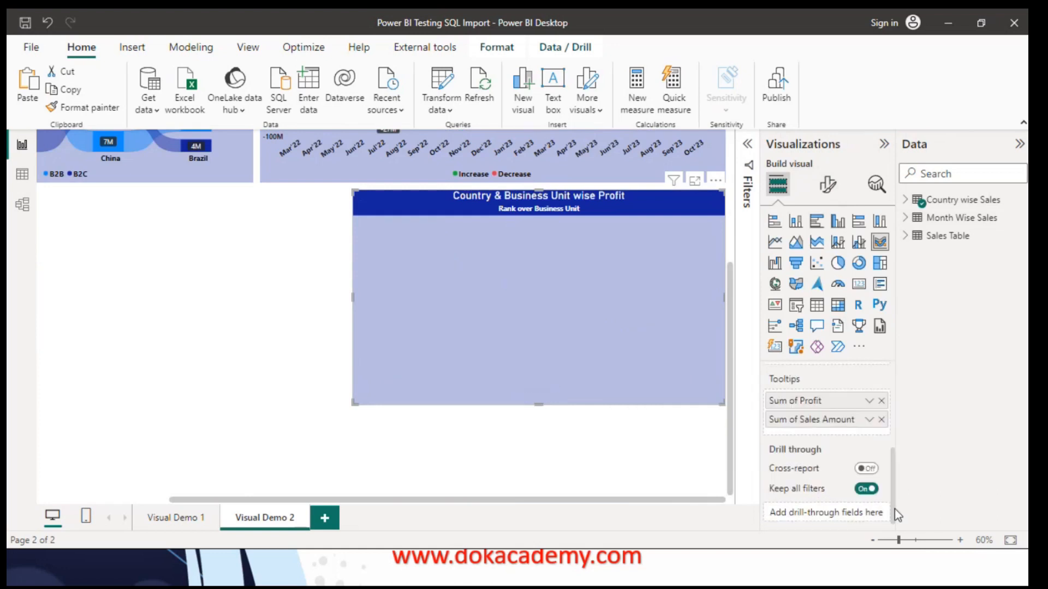
left_click(881, 401)
left_click(883, 420)
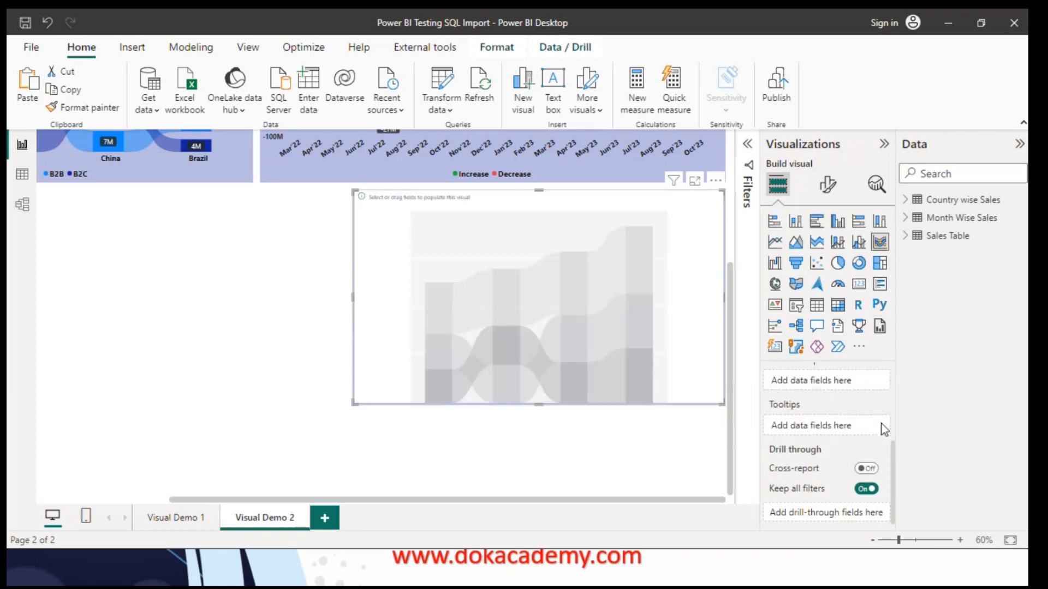
left_click_drag(894, 463, 887, 387)
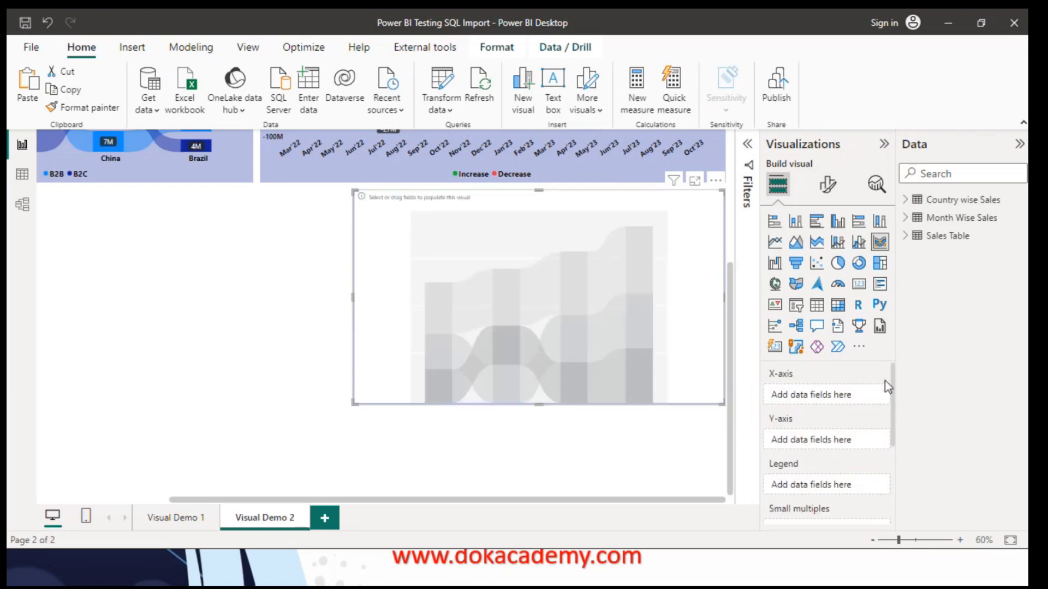
left_click(827, 184)
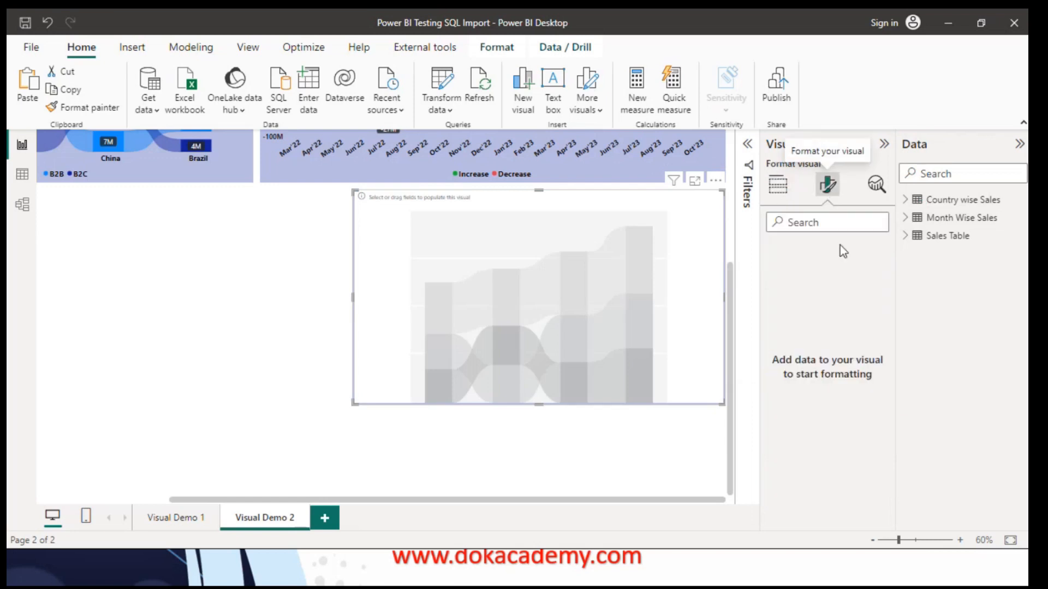
left_click(781, 191)
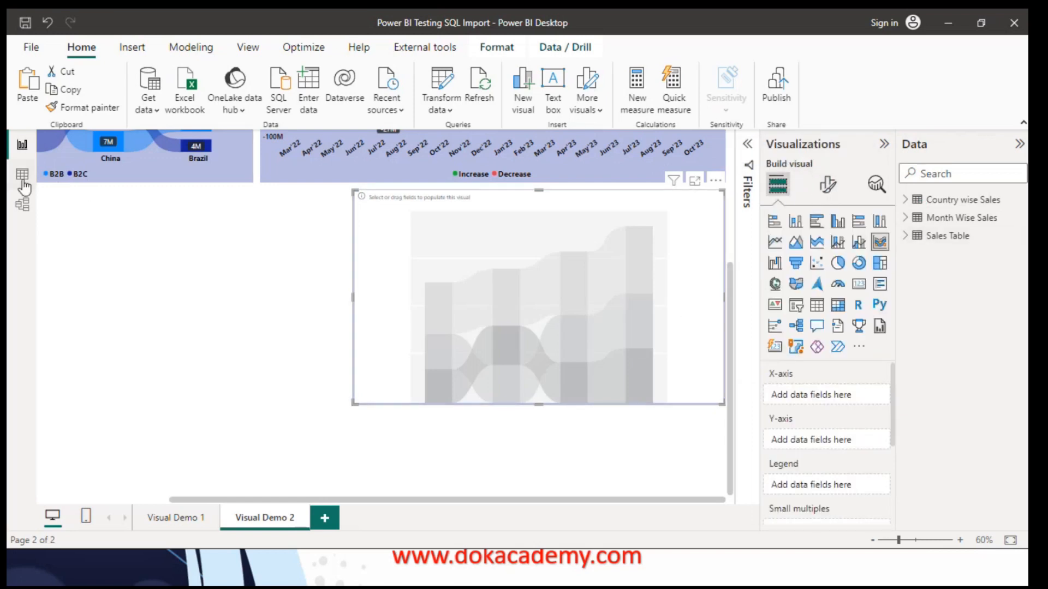
Review the columns of the Country wise Sales, Month Wise Sales and Sales Table data for funnel stages
left_click(22, 177)
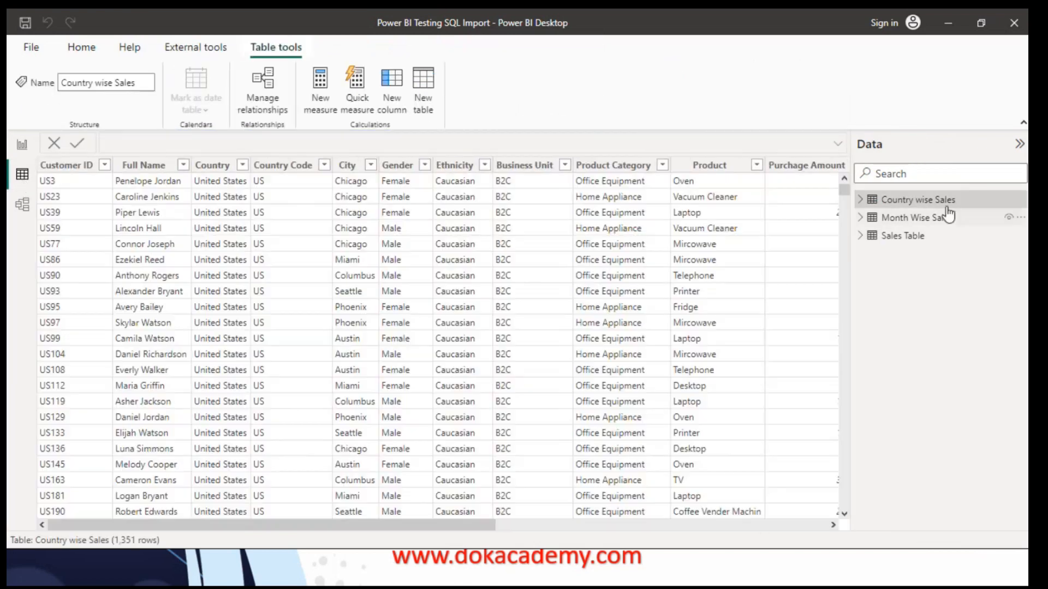
left_click(919, 219)
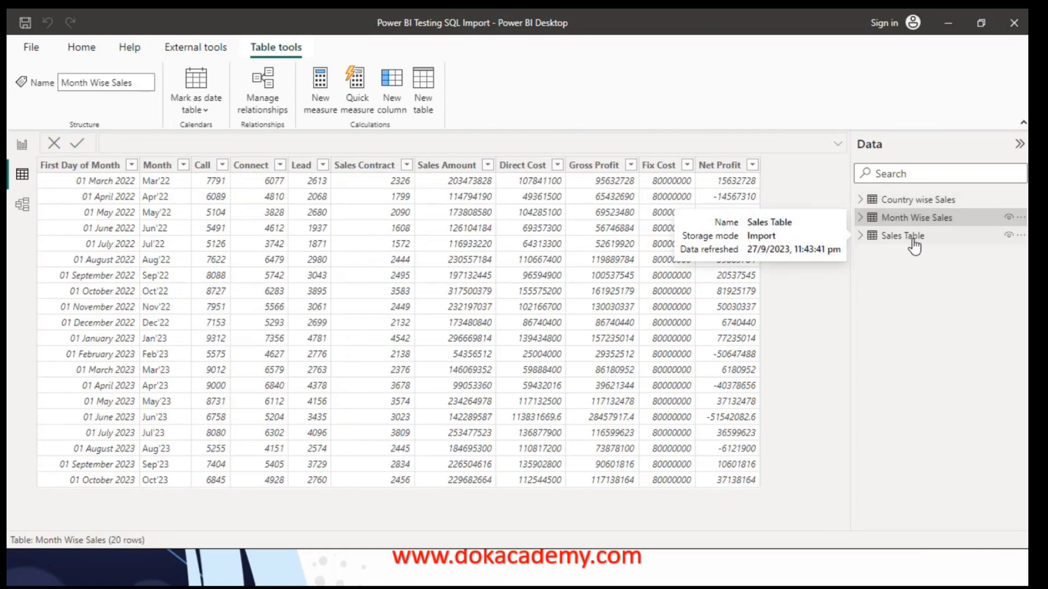
left_click(914, 245)
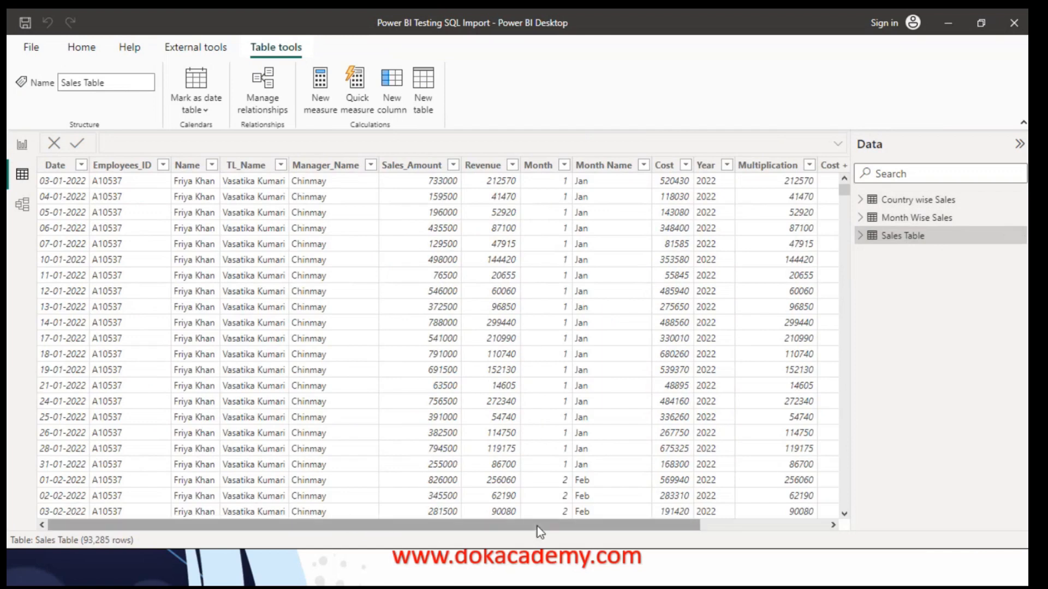
left_click_drag(588, 529, 415, 559)
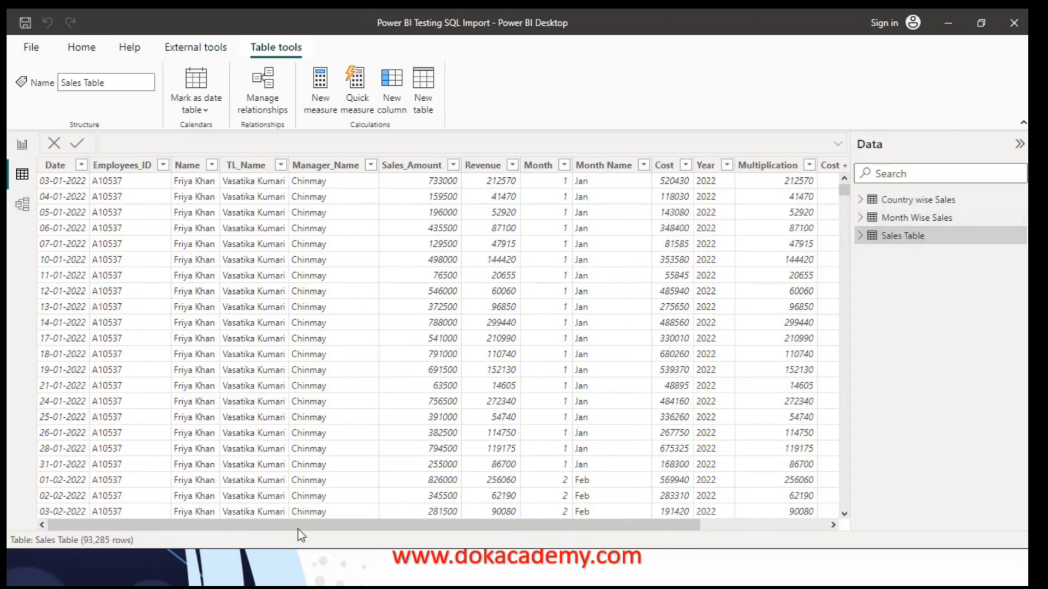
left_click_drag(312, 524, 440, 524)
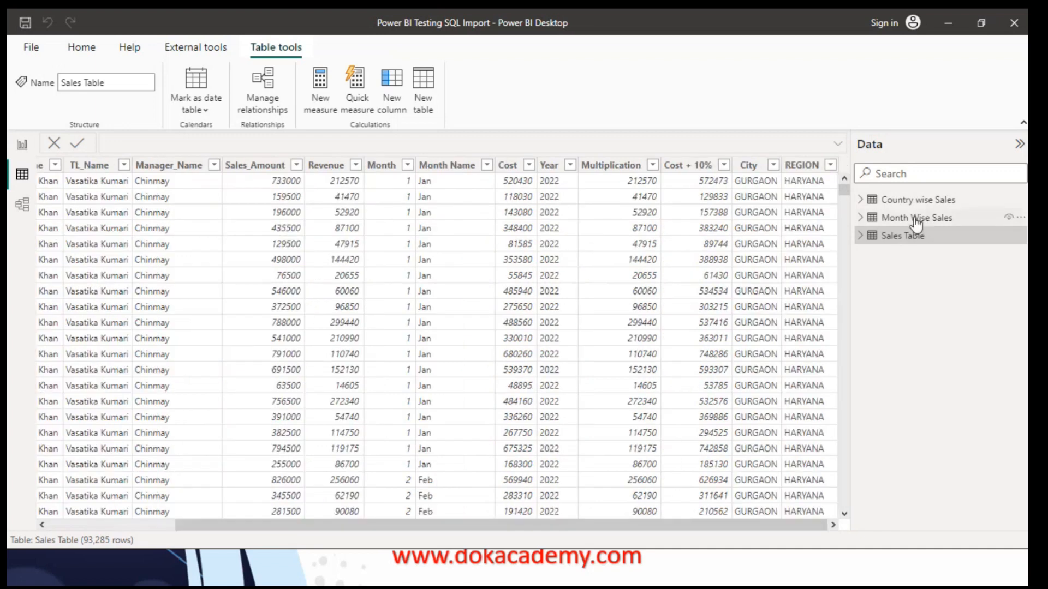
left_click(917, 218)
left_click(919, 206)
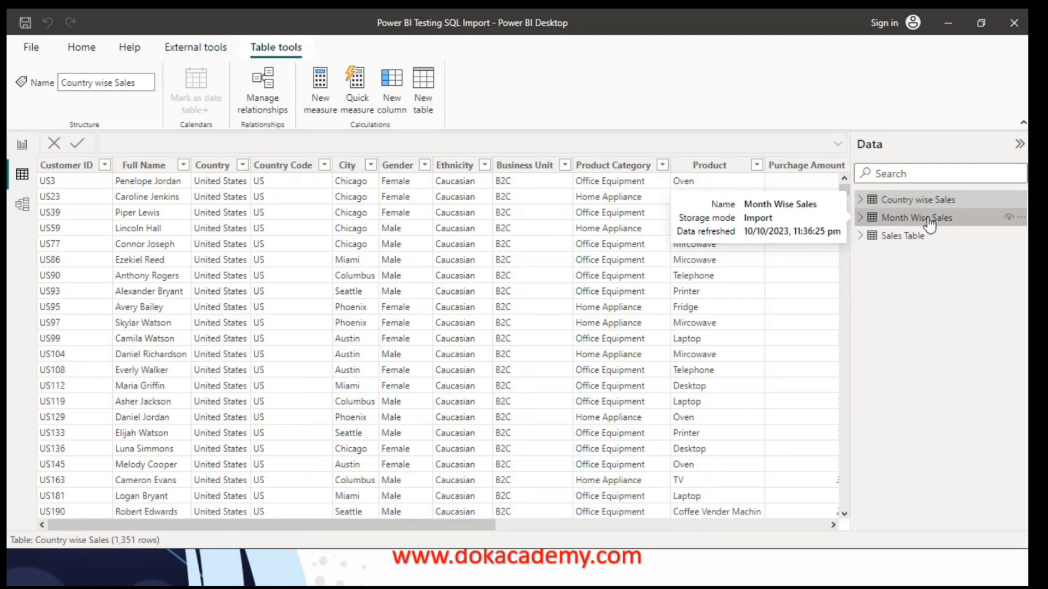
Examine the Call, Connect, Lead and Sales Contract columns in the Month Wise Sales table
left_click(929, 219)
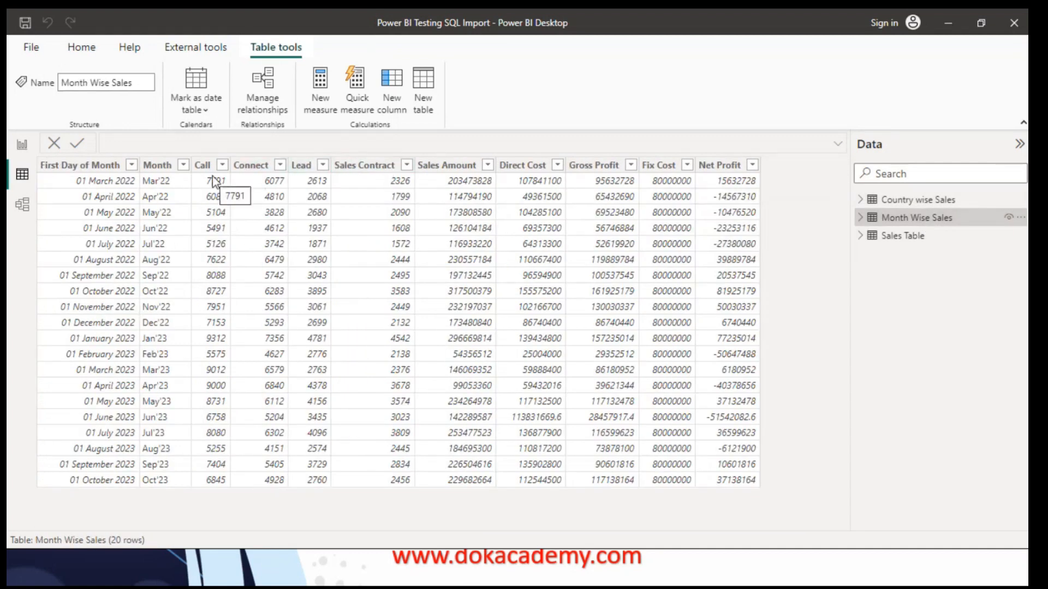
left_click(30, 145)
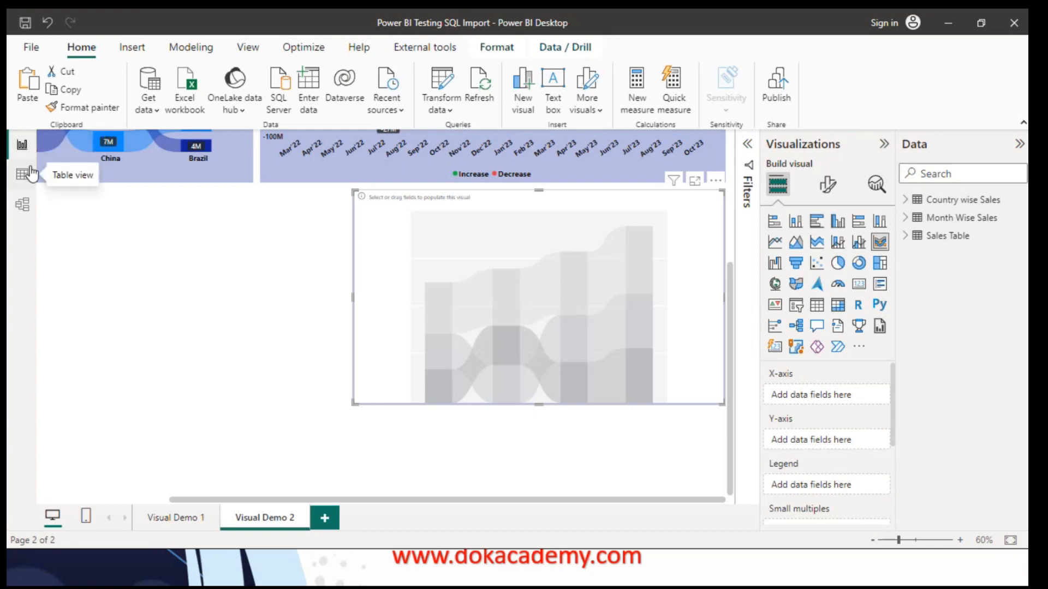
left_click(32, 174)
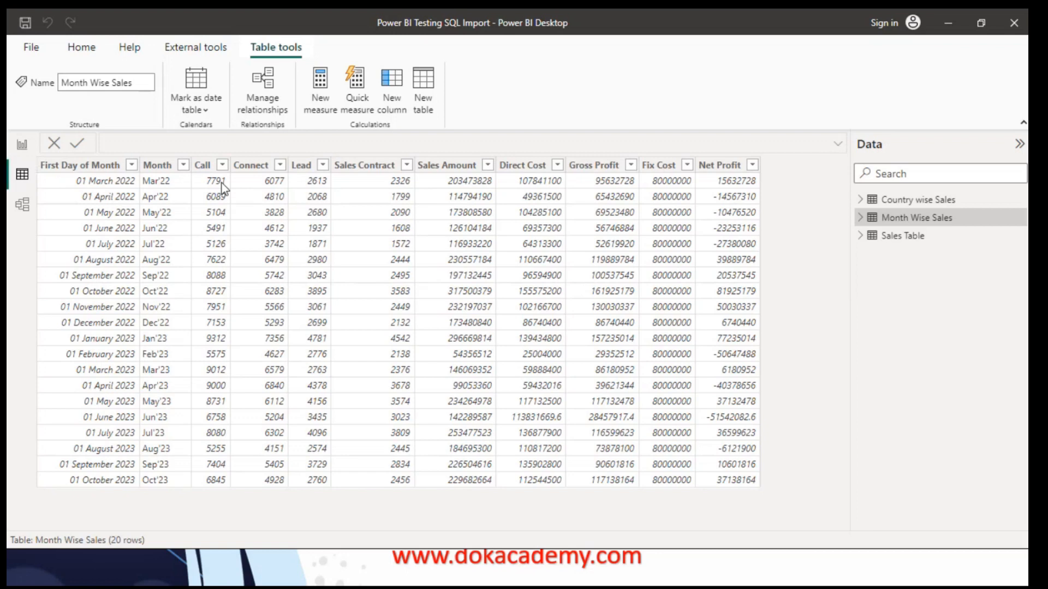
left_click(222, 188)
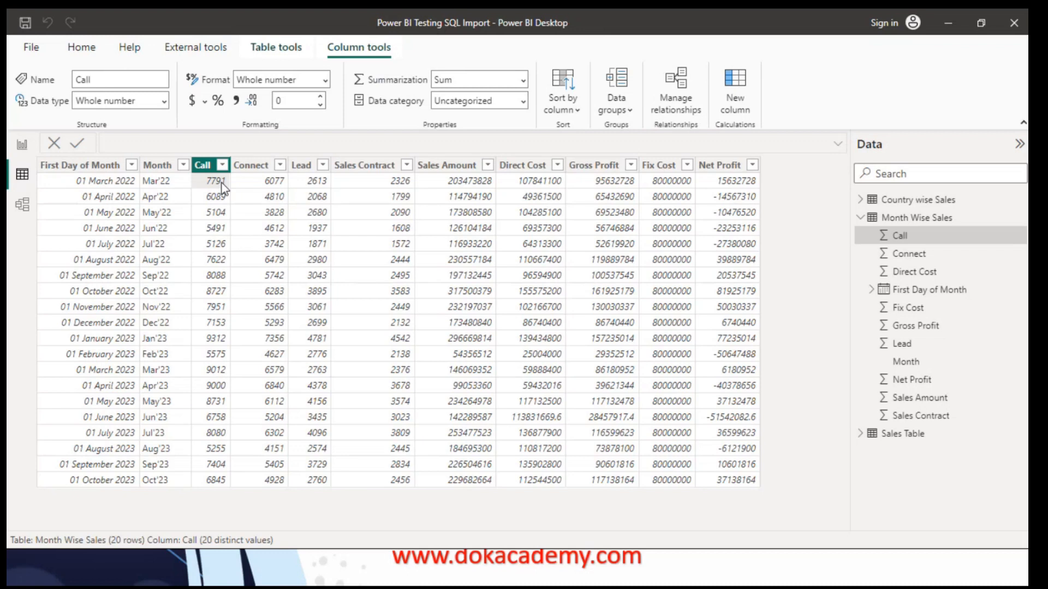
left_click(22, 151)
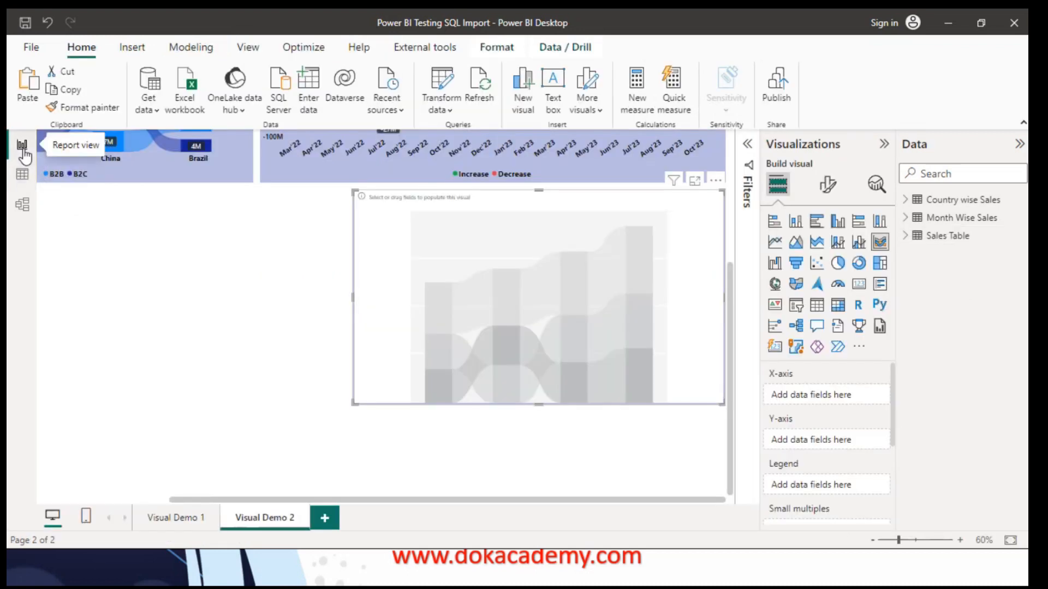
Convert the emptied visual to a funnel chart with Call, Connect, Lead and Sales Contract from Month Wise Sales as values
left_click(800, 268)
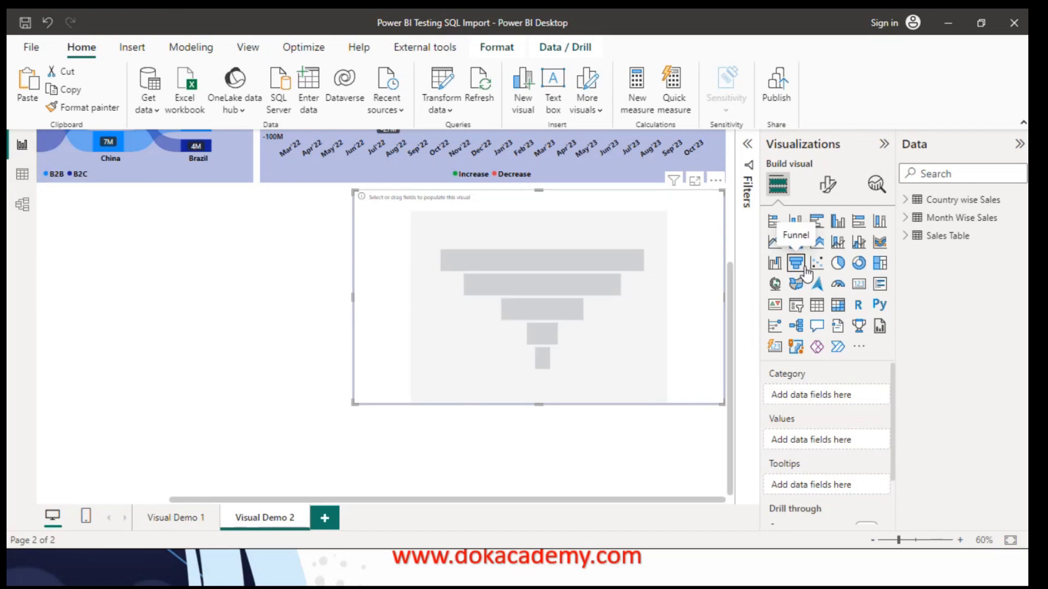
left_click(906, 219)
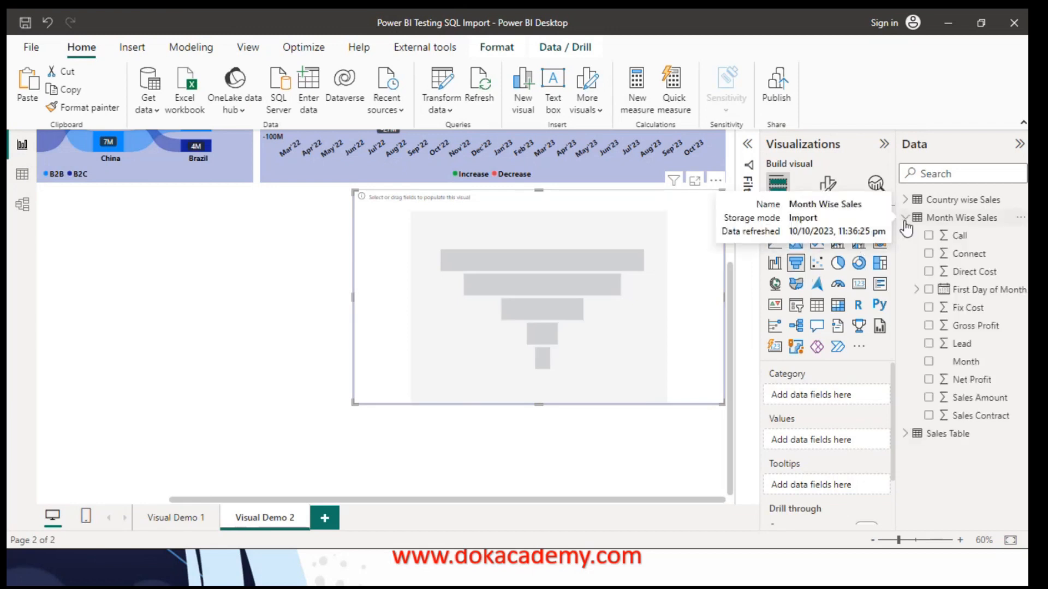
left_click(928, 236)
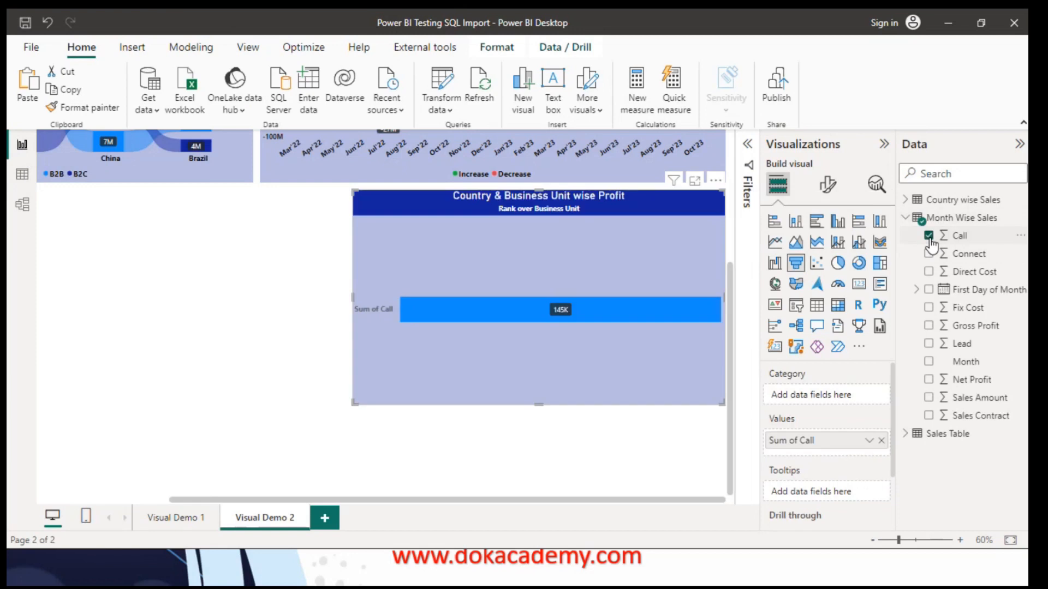
left_click(929, 254)
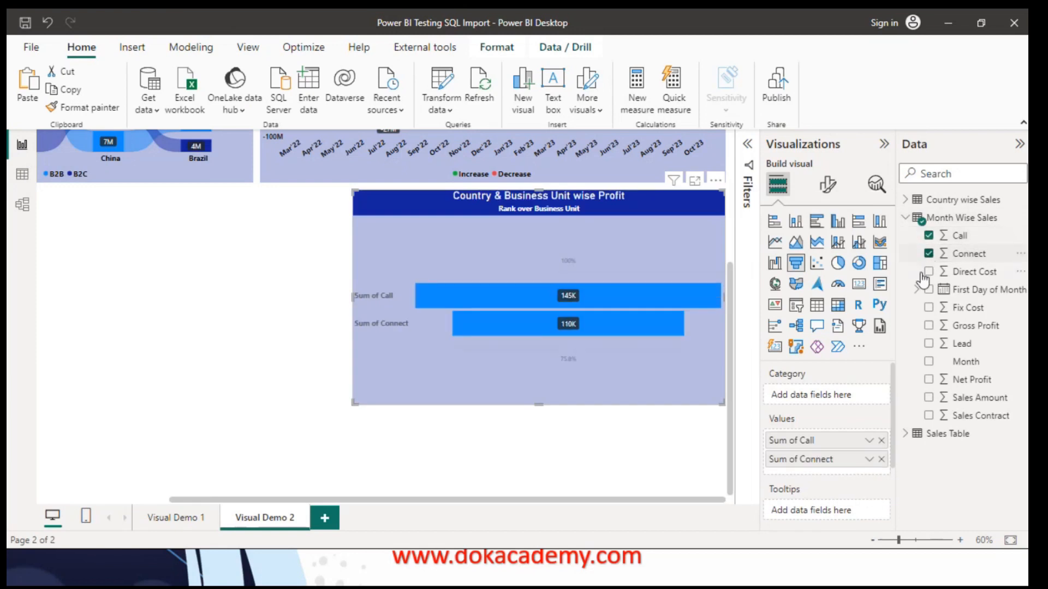
left_click(928, 344)
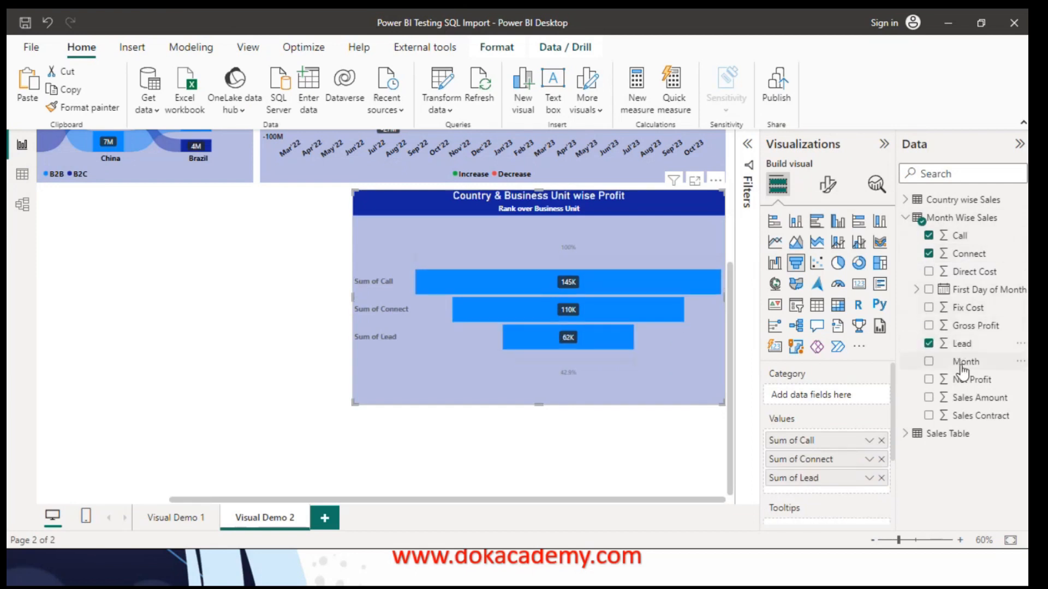
left_click(929, 416)
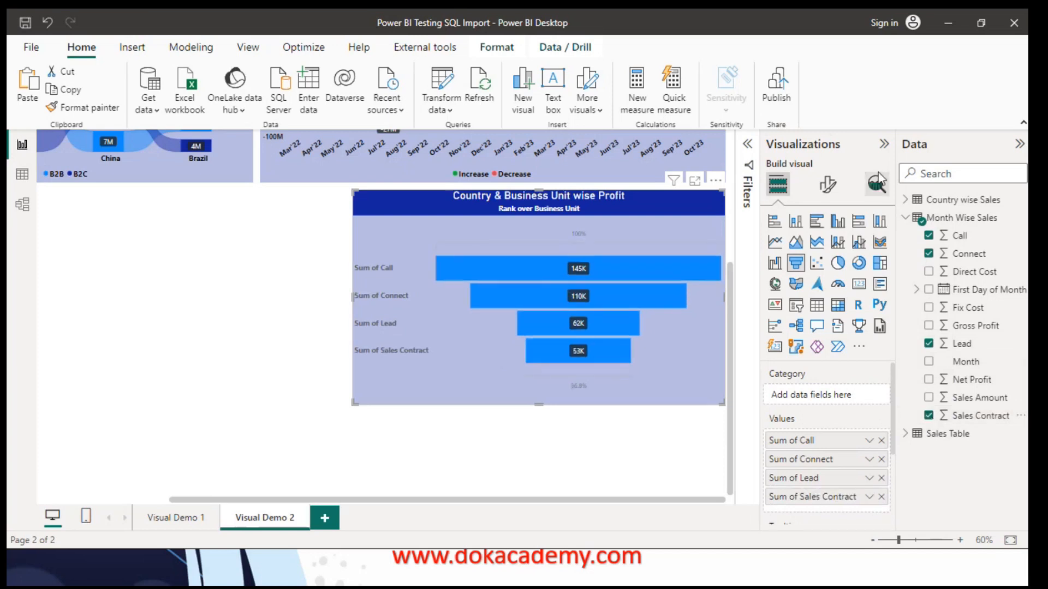
left_click(884, 143)
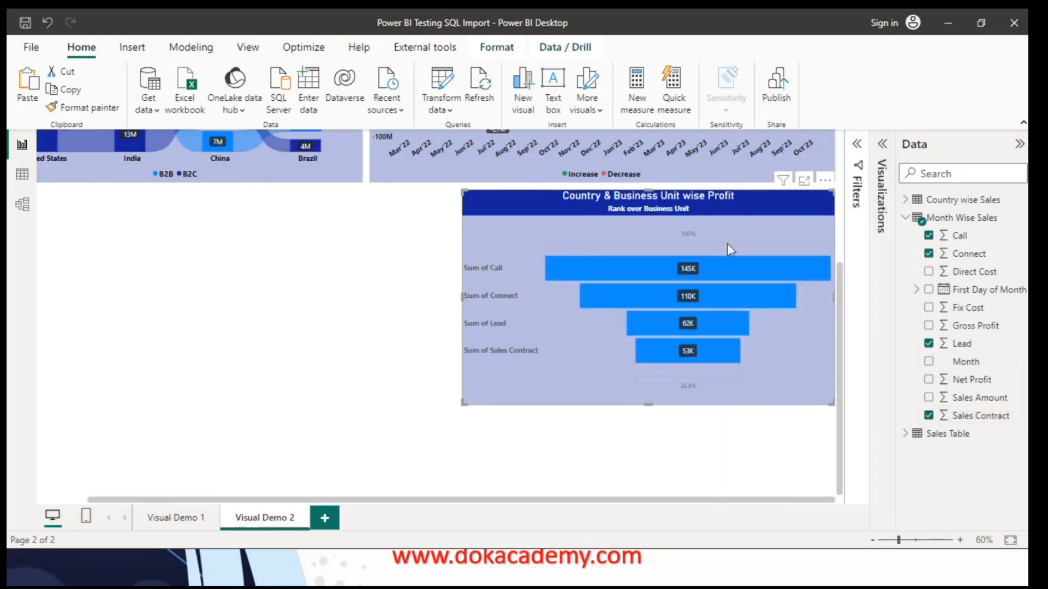
left_click_drag(709, 207, 710, 212)
left_click(883, 143)
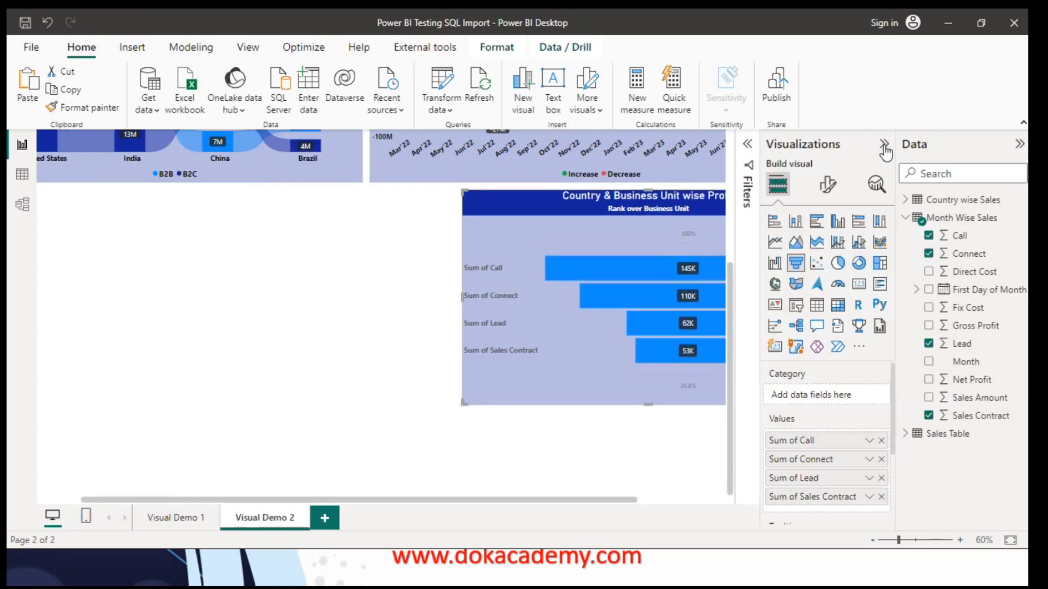
Change the funnel chart's title text to "Sales Funnel"
left_click(828, 185)
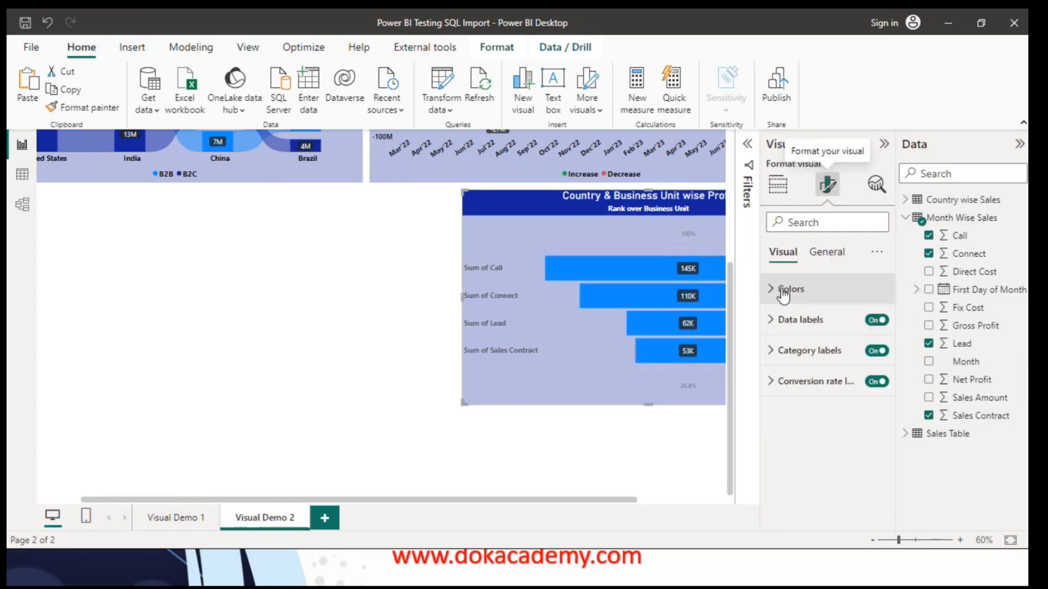
left_click(829, 252)
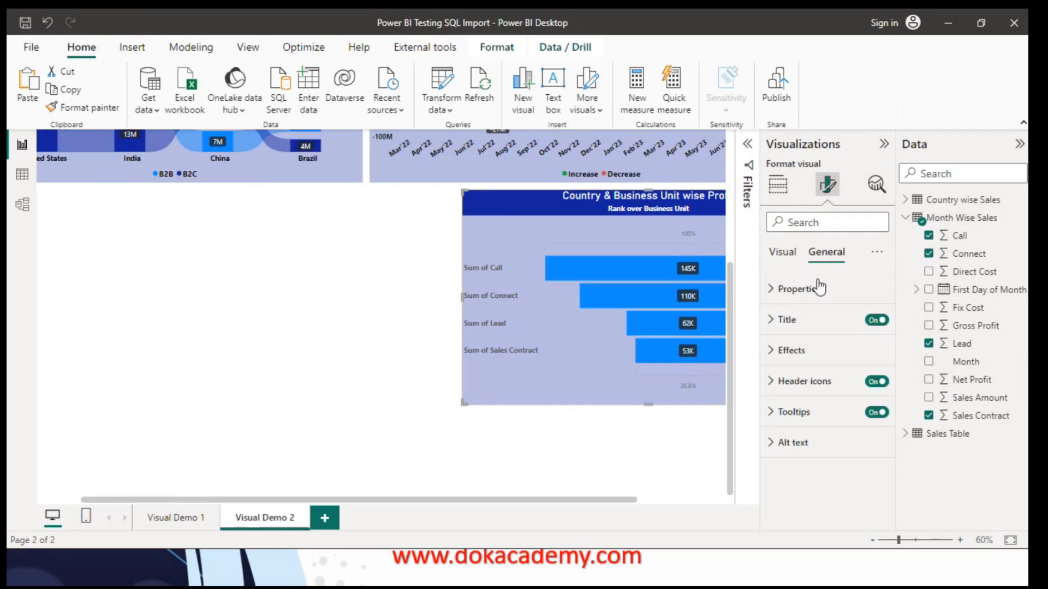
left_click(769, 322)
left_click(820, 393)
key("ctrl+a")
key("BackSpace")
type("Sales Funnels")
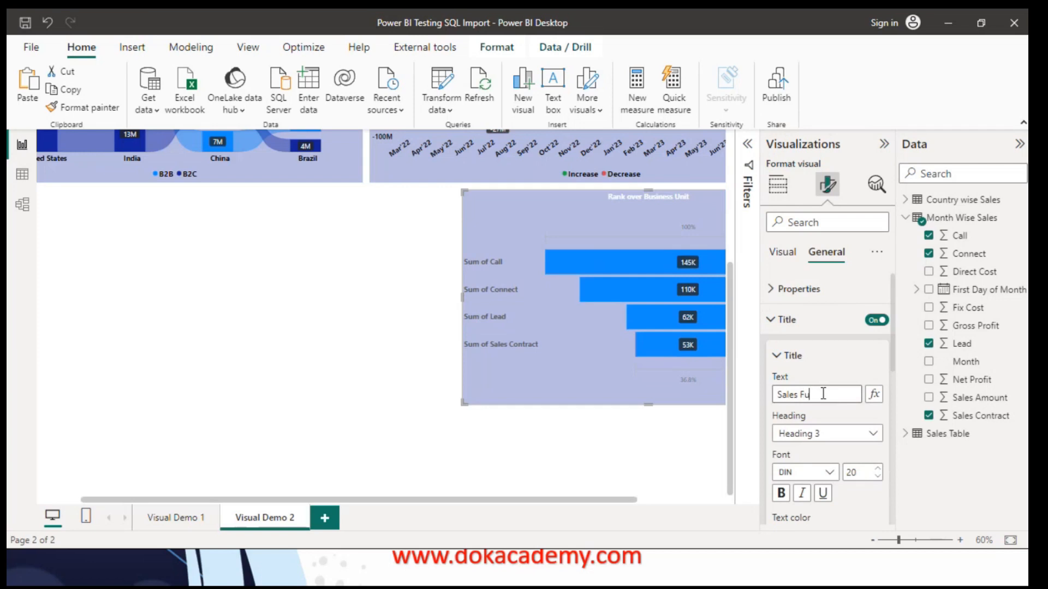
key("BackSpace")
key("BackSpace")
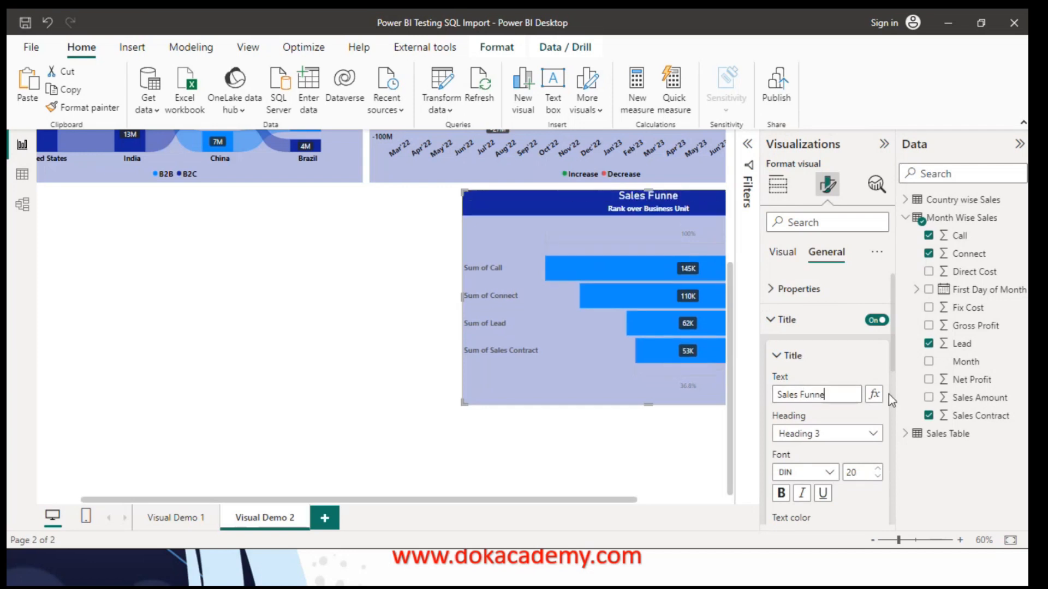
type("l")
Turn off the funnel chart's subtitle
left_click(778, 358)
left_click(869, 393)
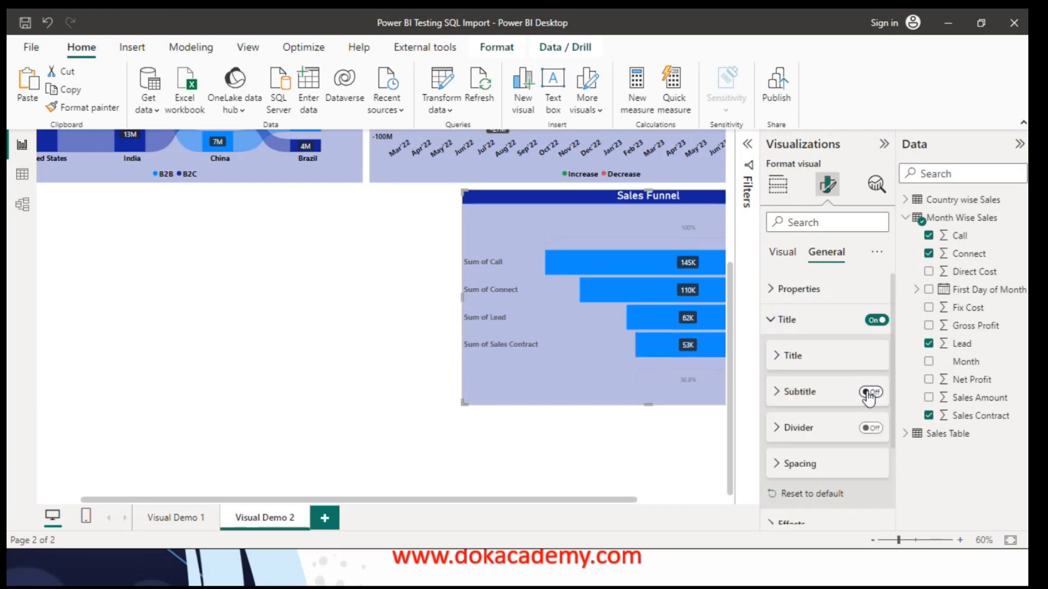
left_click(883, 144)
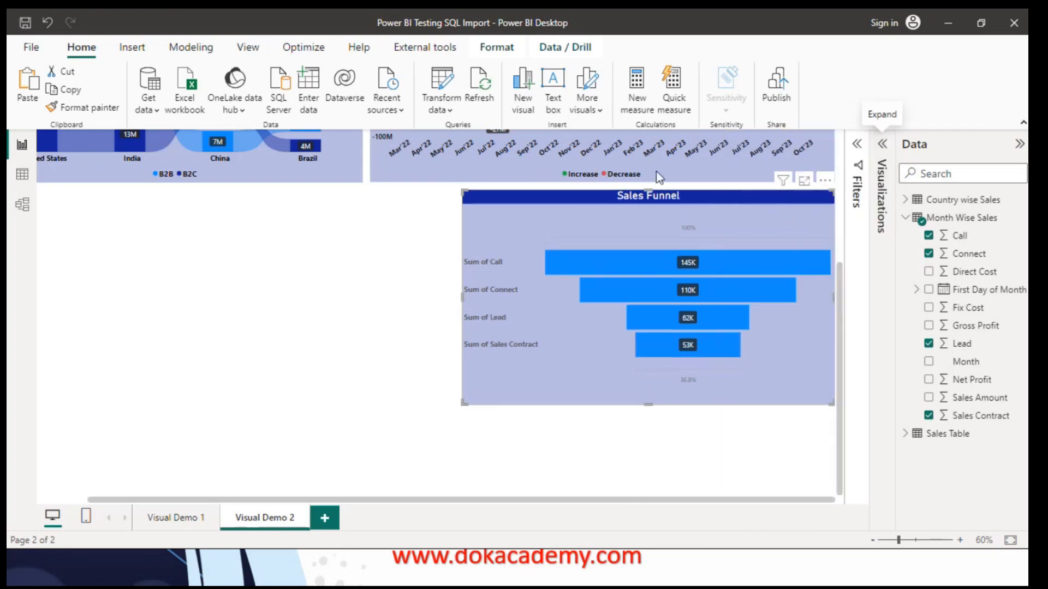
Change the funnel chart's background colour to a gold theme shade
left_click(884, 147)
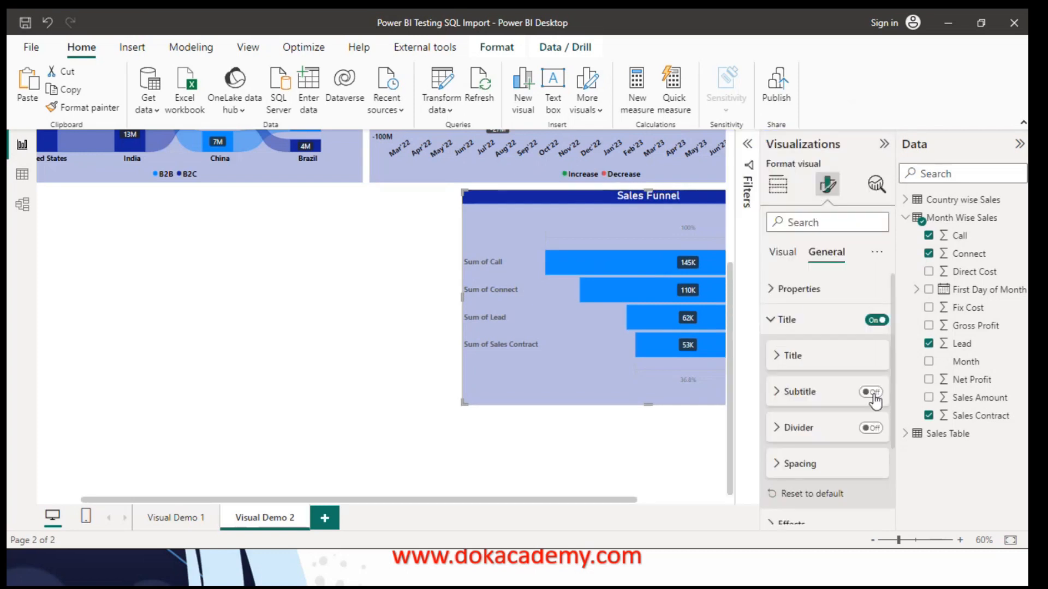
left_click(778, 328)
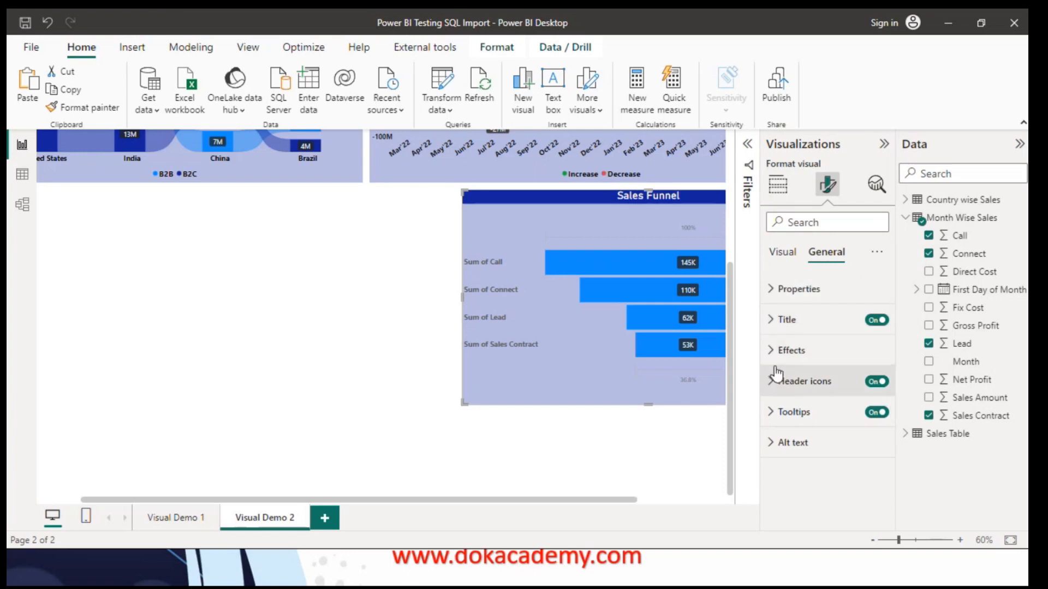
left_click(774, 352)
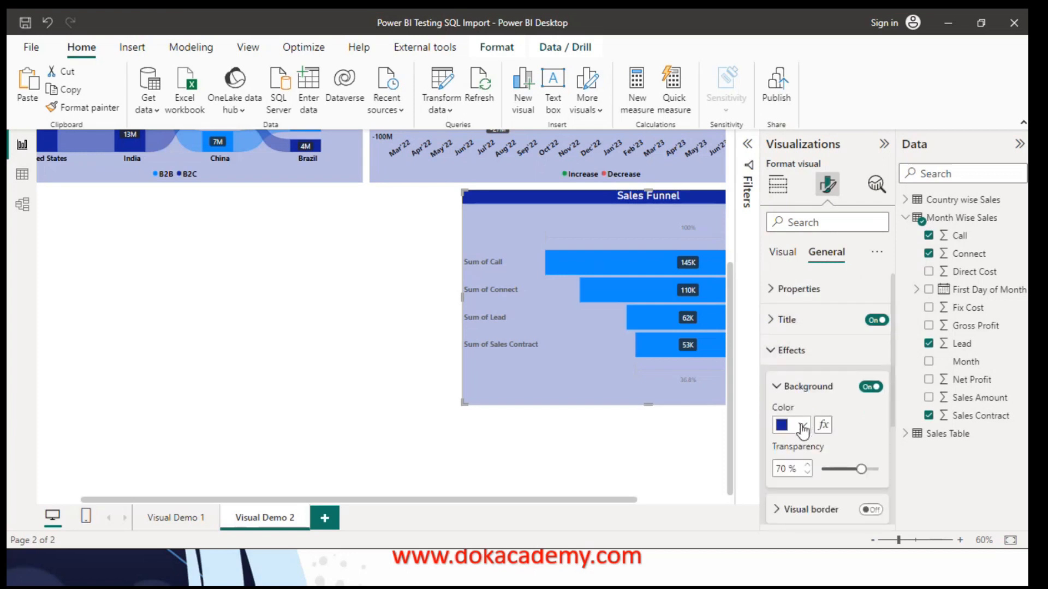
left_click(803, 425)
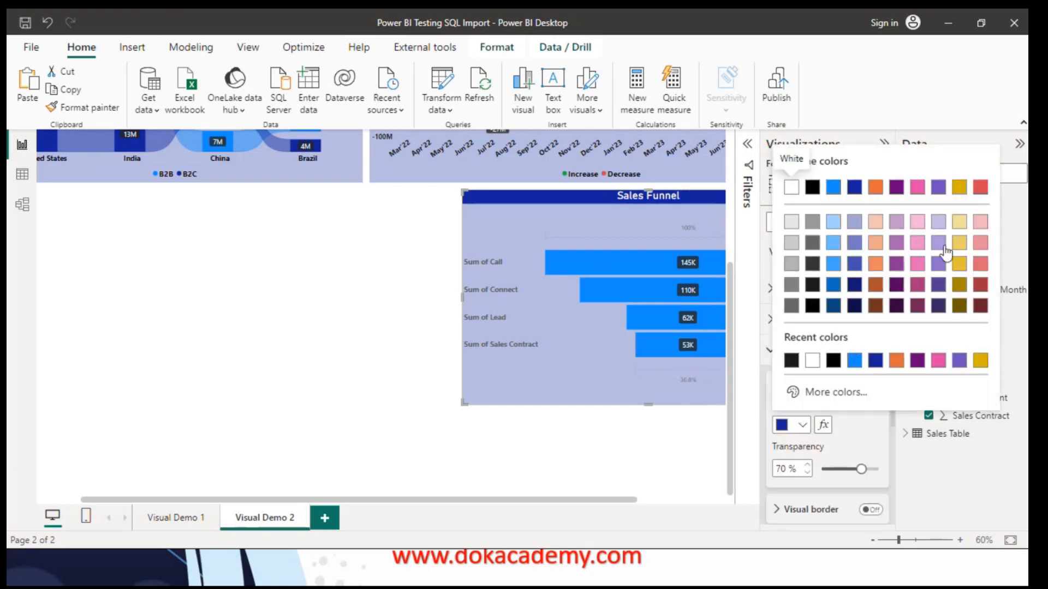
left_click(959, 267)
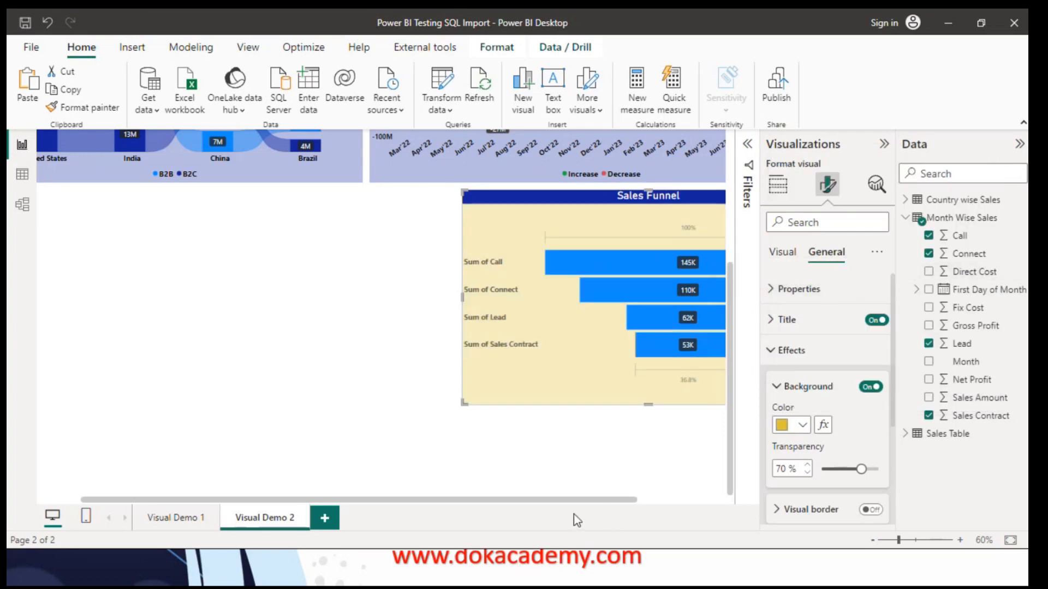
Set the funnel chart's background transparency to 49%
left_click_drag(573, 500, 774, 464)
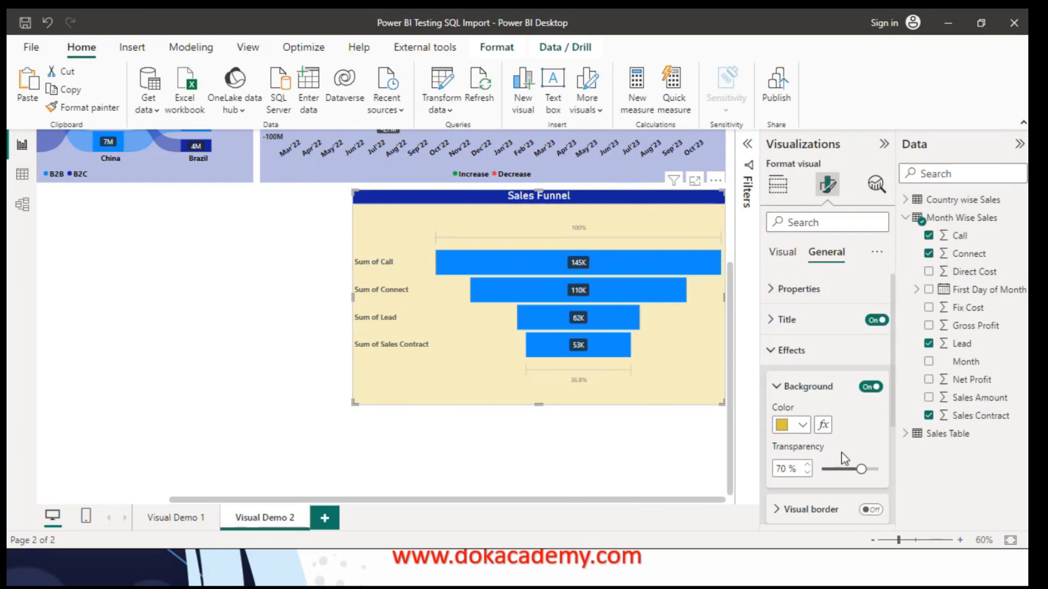
left_click_drag(861, 469, 849, 471)
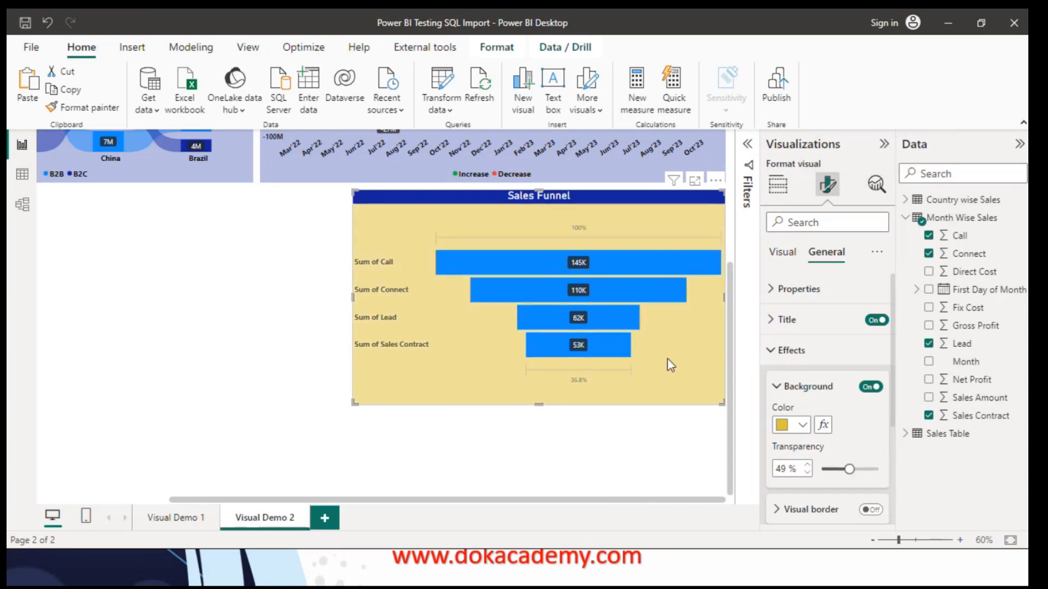
left_click(883, 143)
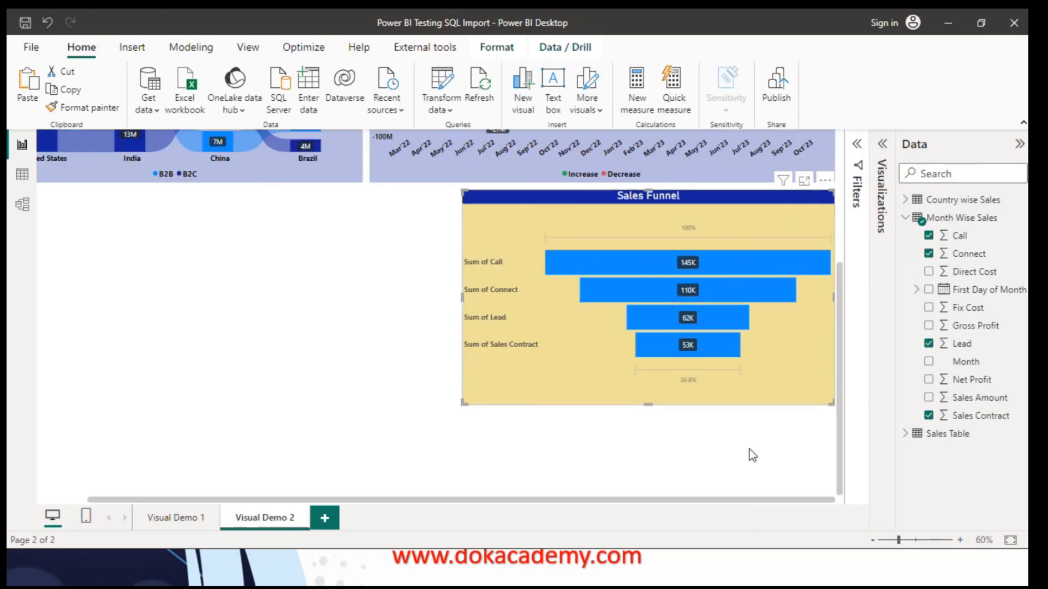
Rename the funnel chart's Sum of Call and Sum of Connect values to "Call" and "Connect"
mouse_move(738, 328)
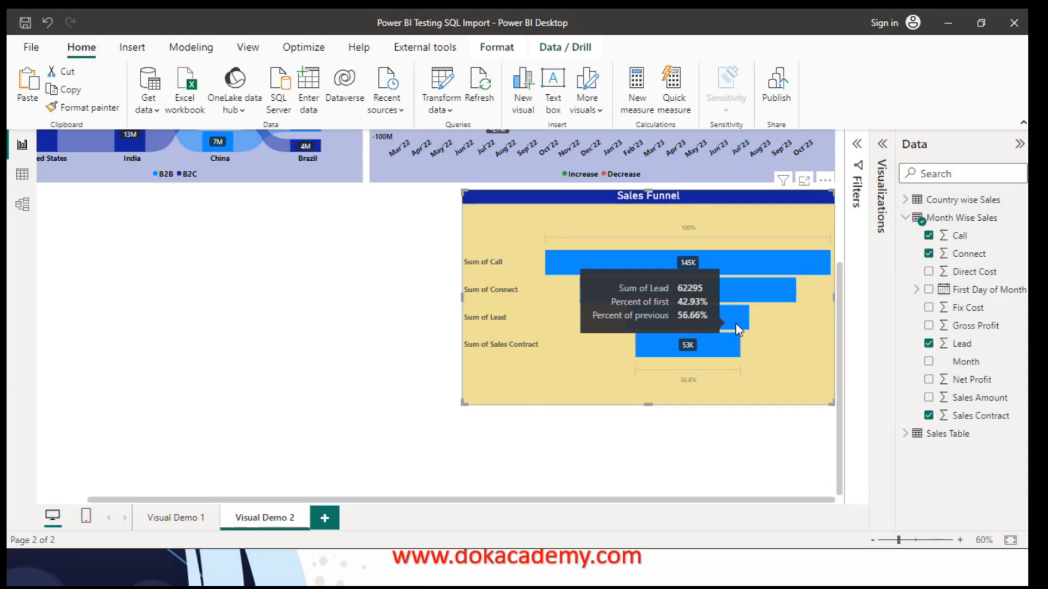
left_click(883, 143)
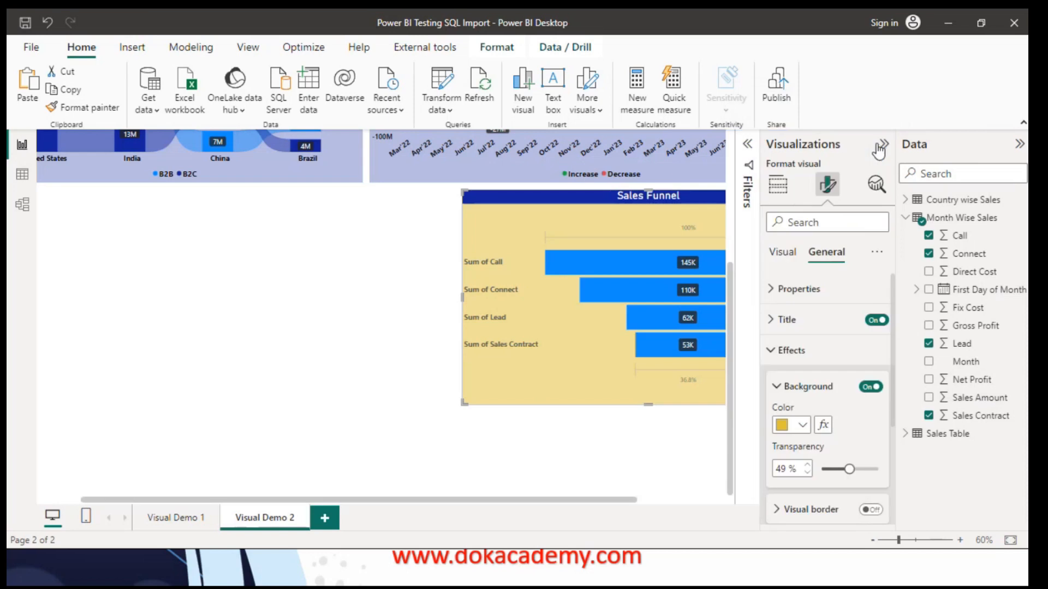
left_click(774, 352)
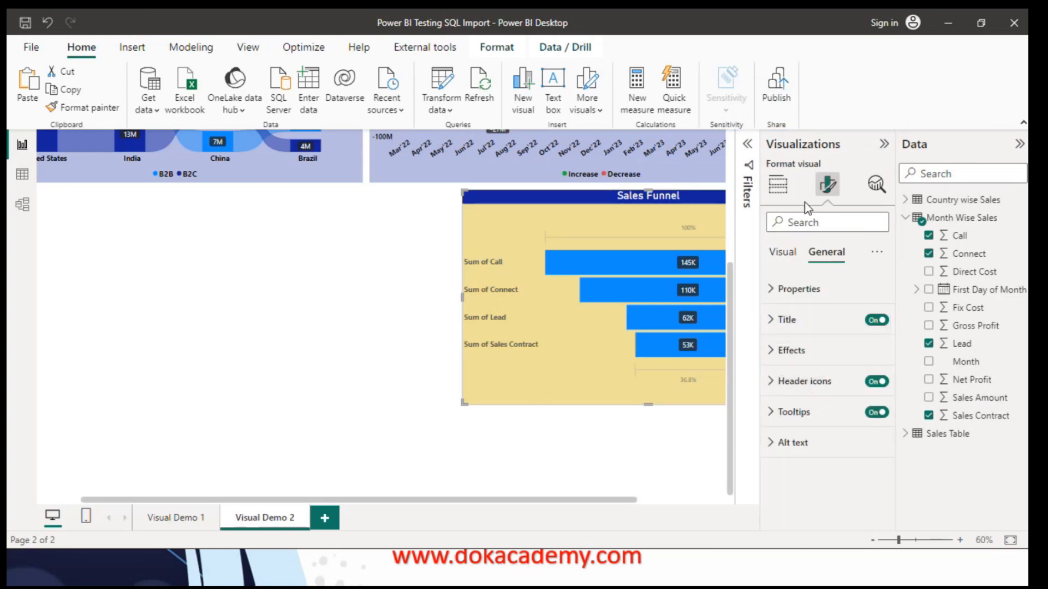
left_click(789, 194)
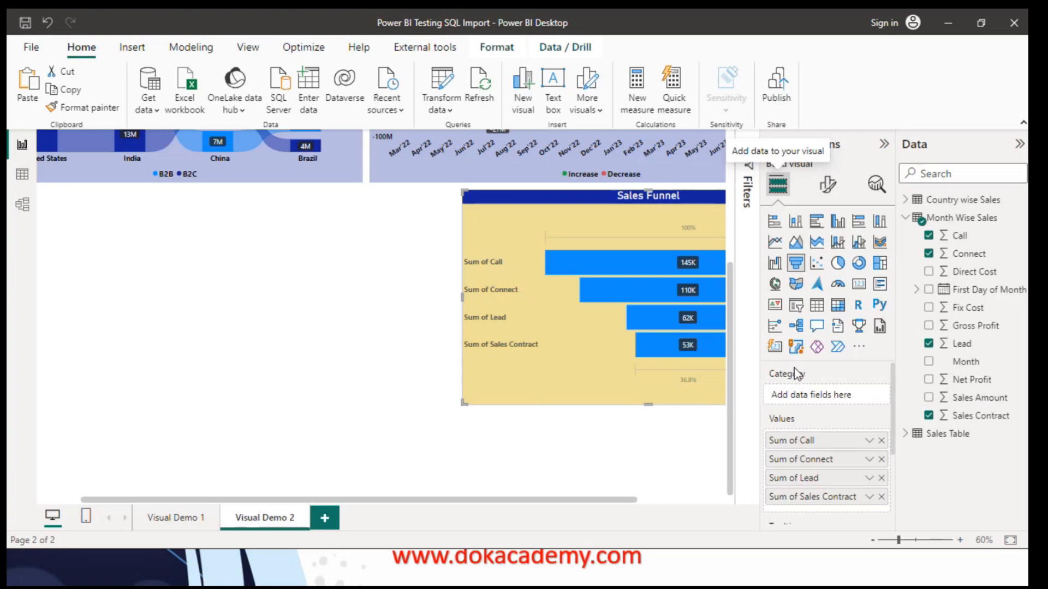
double_click(813, 441)
type("Call")
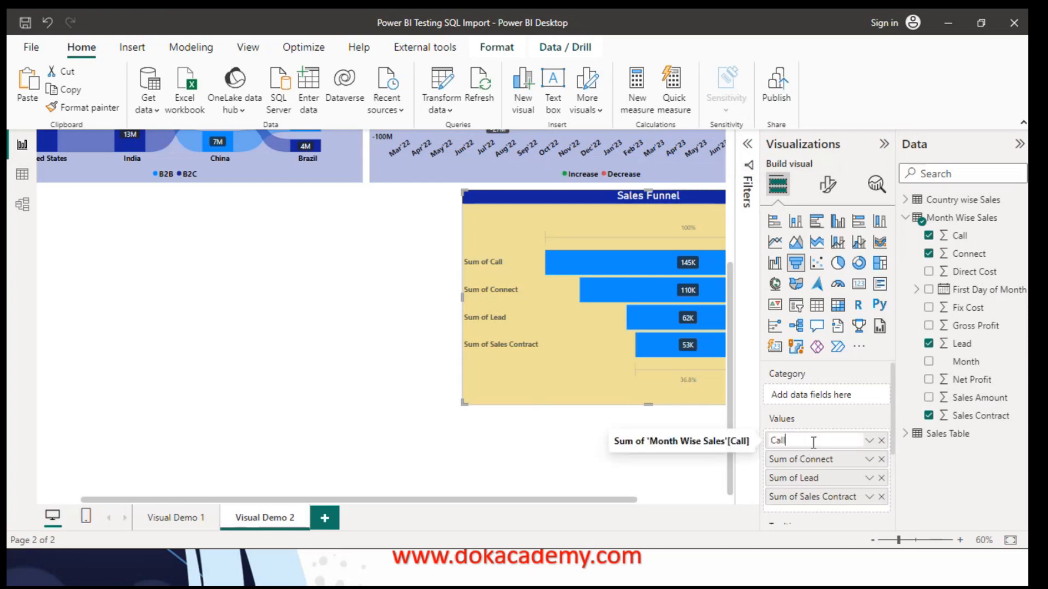
key("Return")
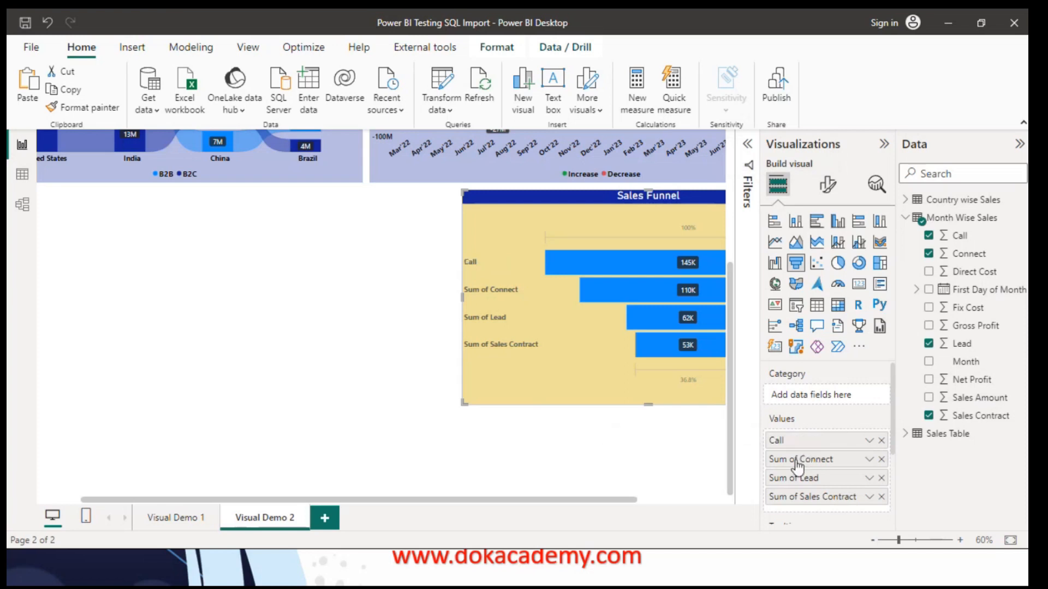
double_click(798, 460)
type("Connect")
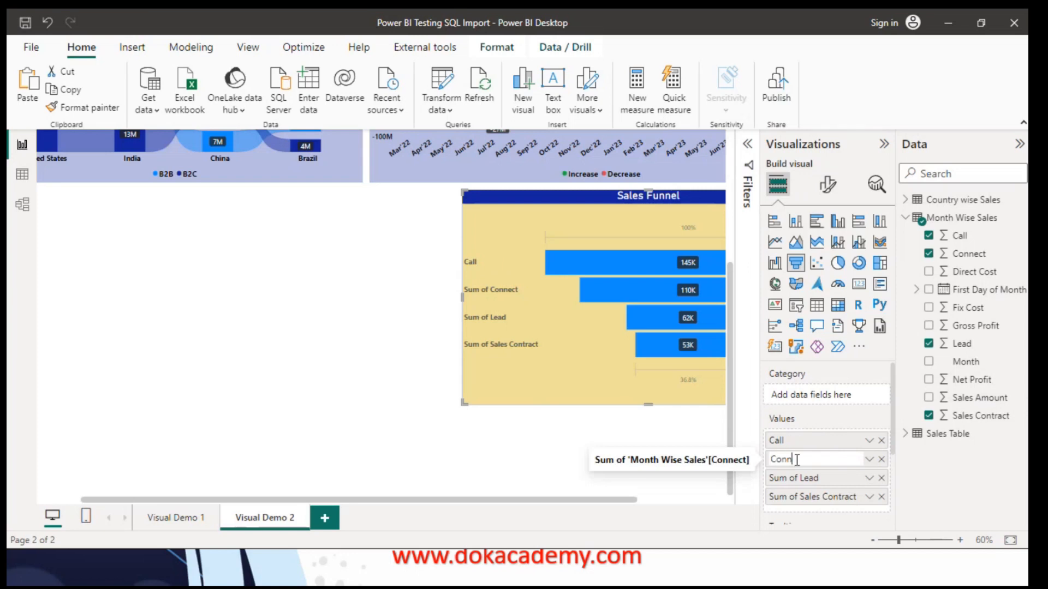
key("Return")
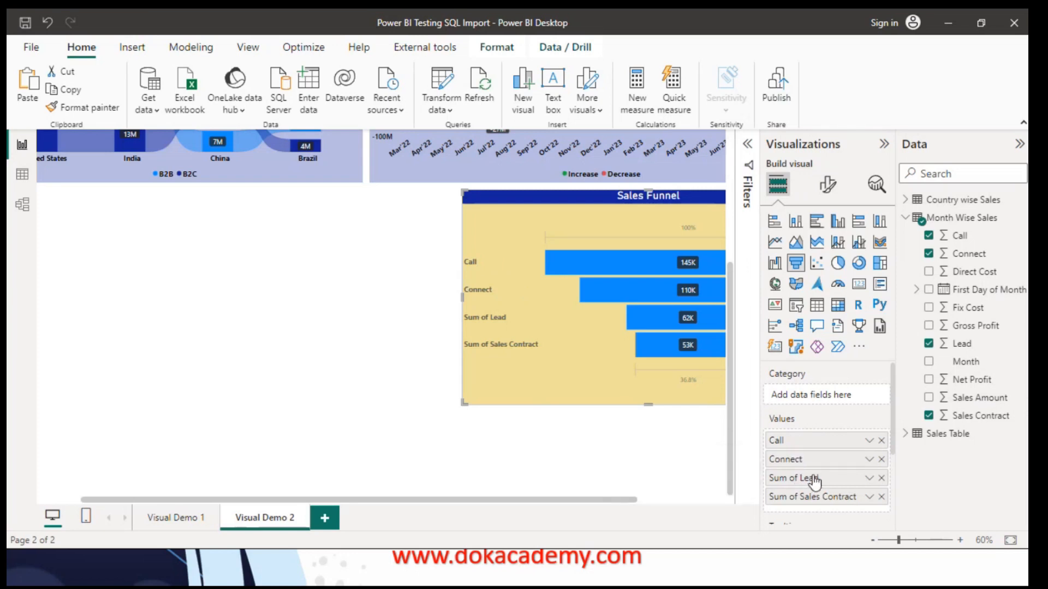
Rename the funnel chart's Sum of Lead value to "Lead"
double_click(814, 478)
key("Home")
key("shift+Right")
key("shift+Right")
key("shift+Right")
key("shift+Right")
key("shift+Right")
key("shift+Right")
key("shift+Right")
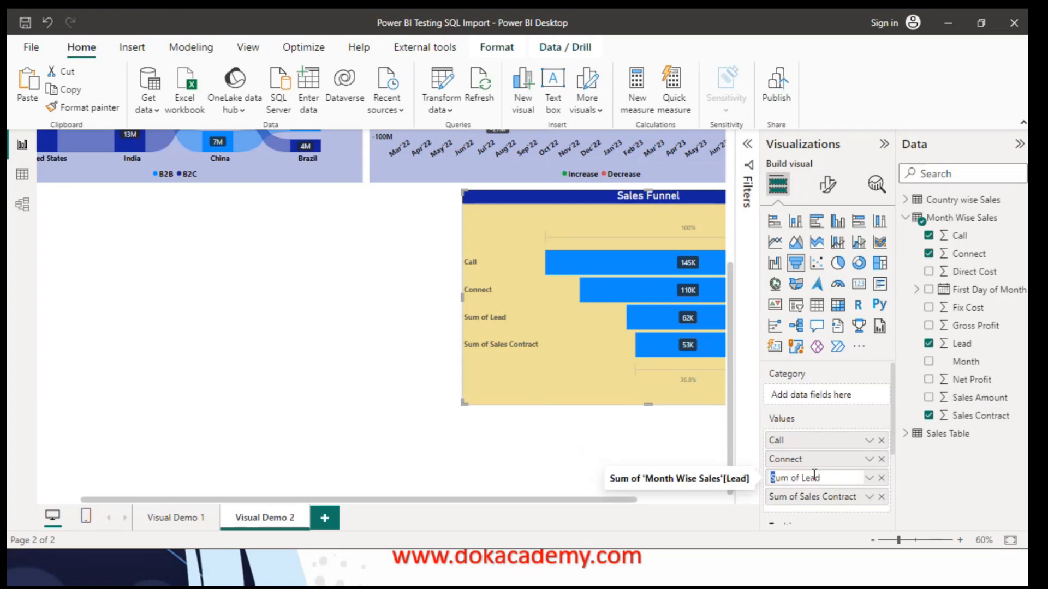
key("BackSpace")
key("Return")
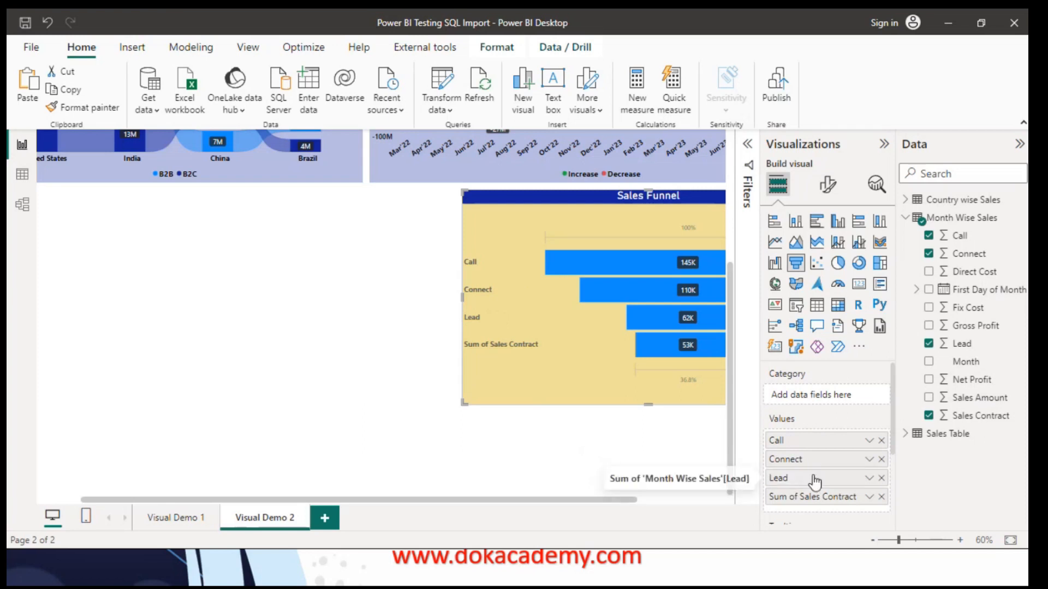
Try to shorten the funnel chart's Sum of Sales Contract value name to "Sales Contract"
double_click(812, 495)
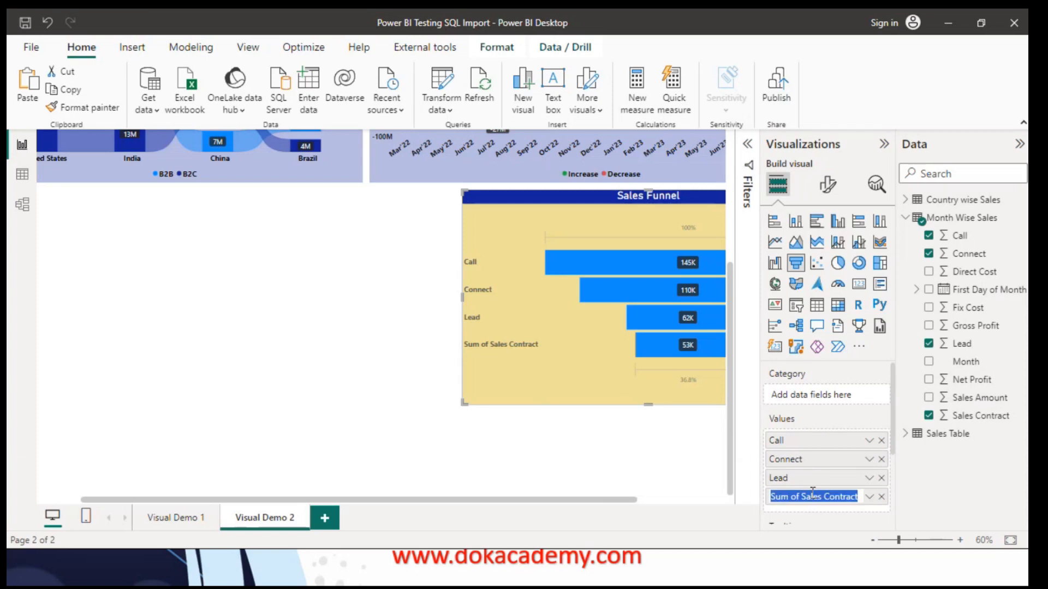
key("Home")
key("shift+Right")
key("shift+Right")
key("shift+Right")
key("shift+Right")
key("shift+Right")
key("shift+Right")
key("shift+Right")
key("BackSpace")
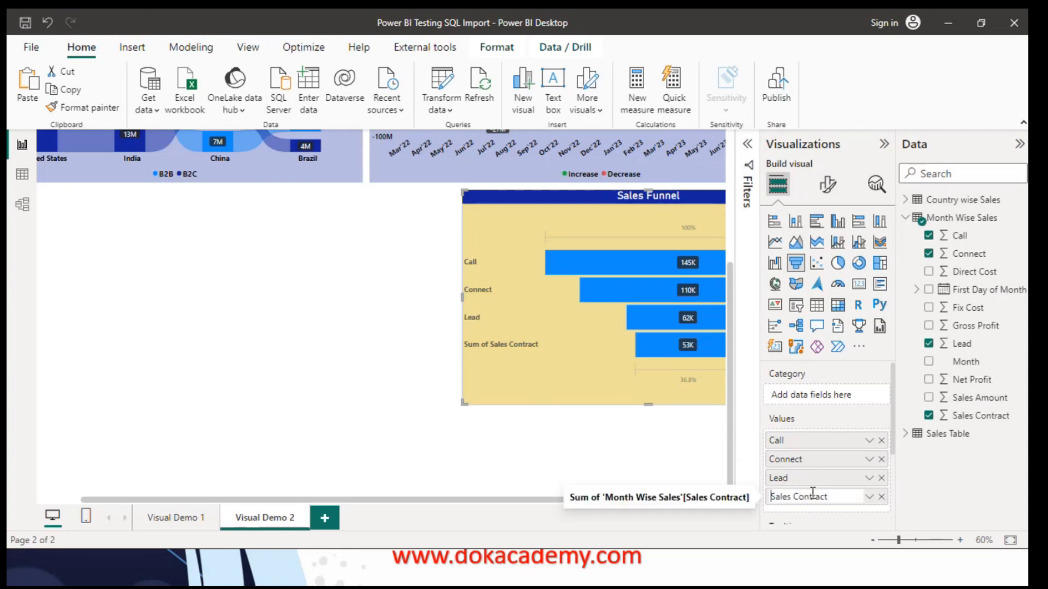
left_click(457, 443)
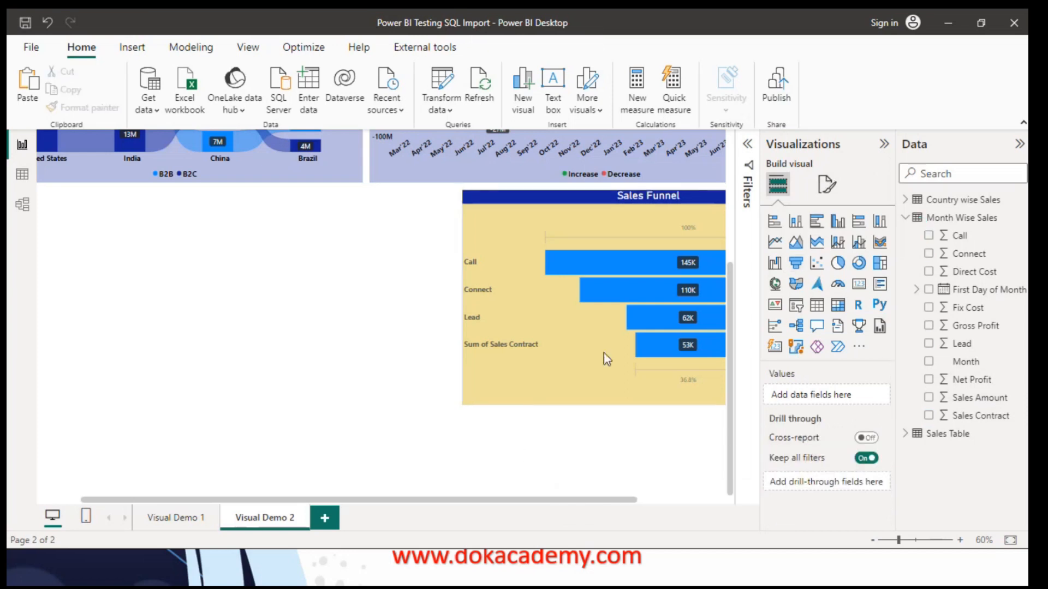
left_click(580, 358)
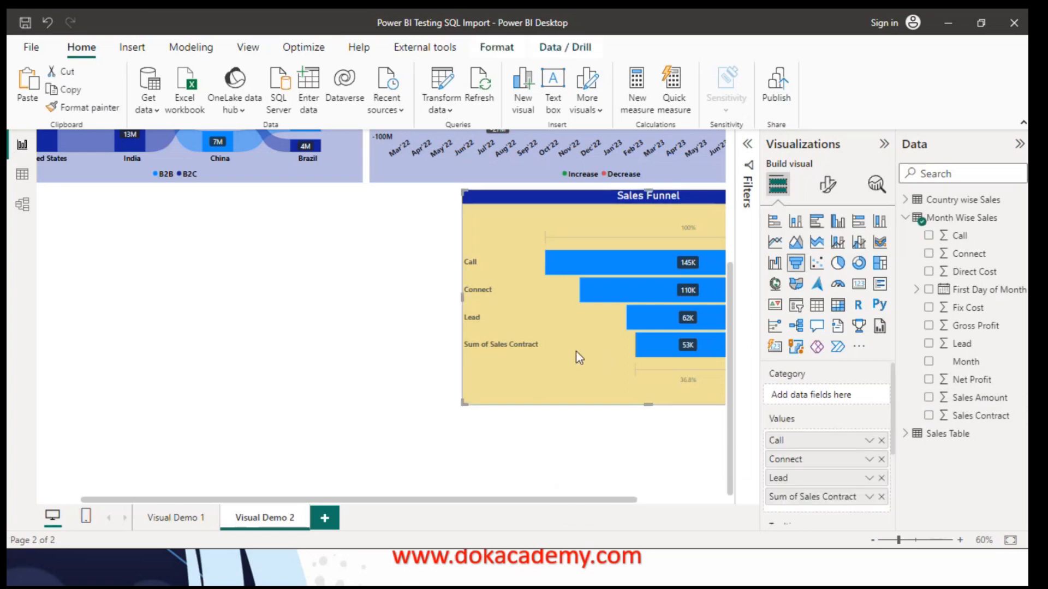
double_click(801, 498)
left_click_drag(771, 497, 802, 498)
key("BackSpace")
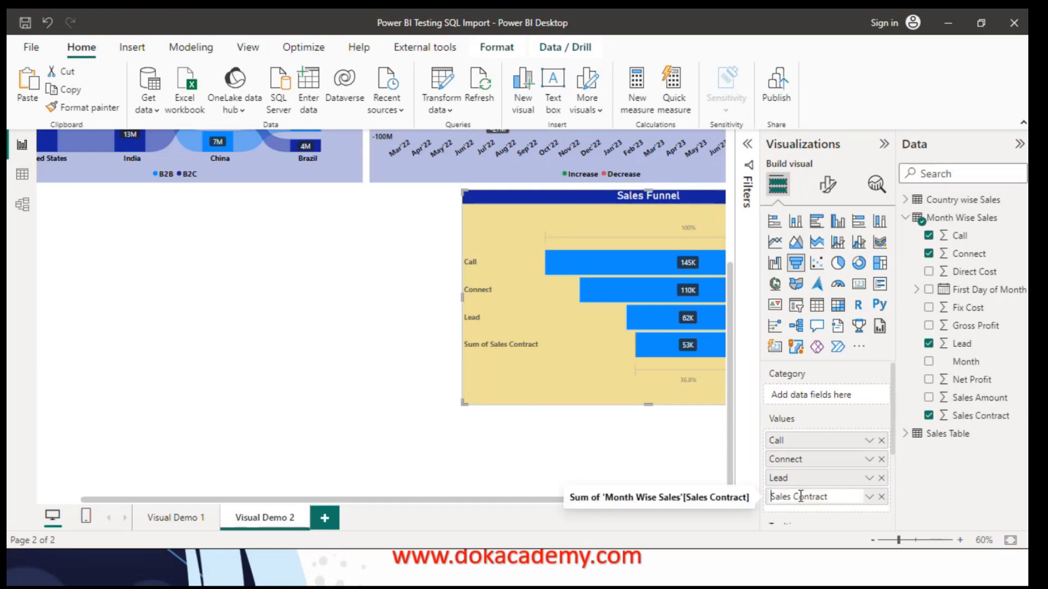
key("Return")
left_click(541, 453)
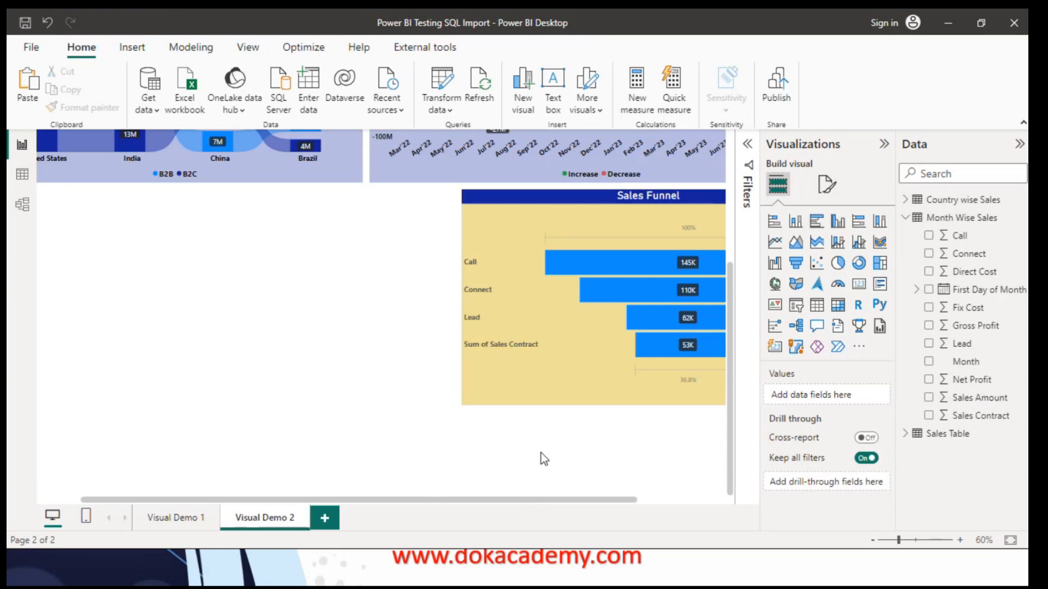
Rename the funnel chart's Sum of Sales Contract value to "Sales Contract"
left_click(607, 392)
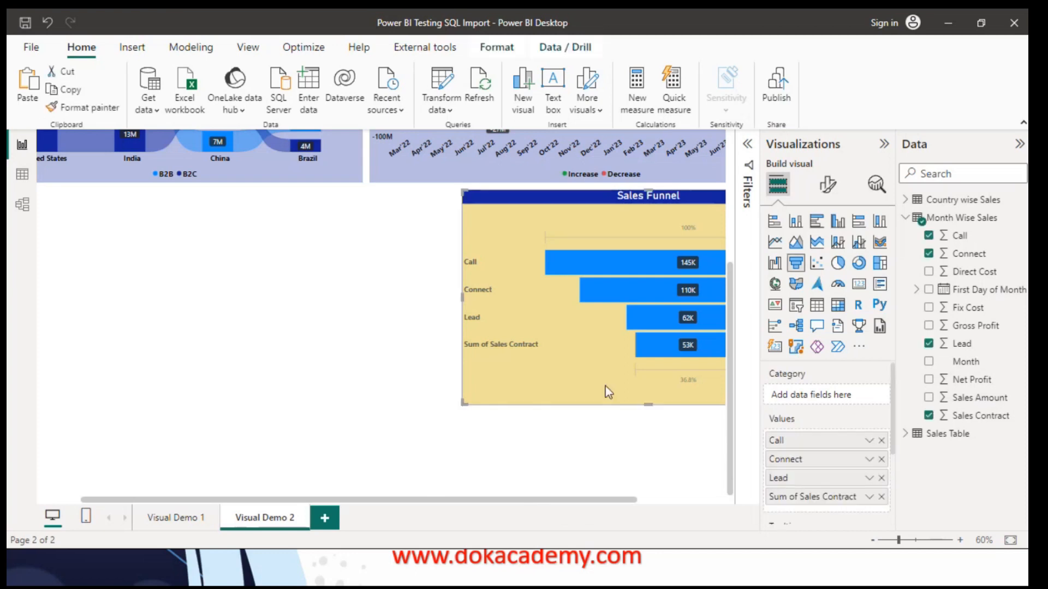
double_click(797, 495)
key("Home")
key("shift+Right")
key("shift+Right")
key("shift+Right")
key("shift+Right")
key("shift+Right")
key("shift+Right")
key("shift+Right")
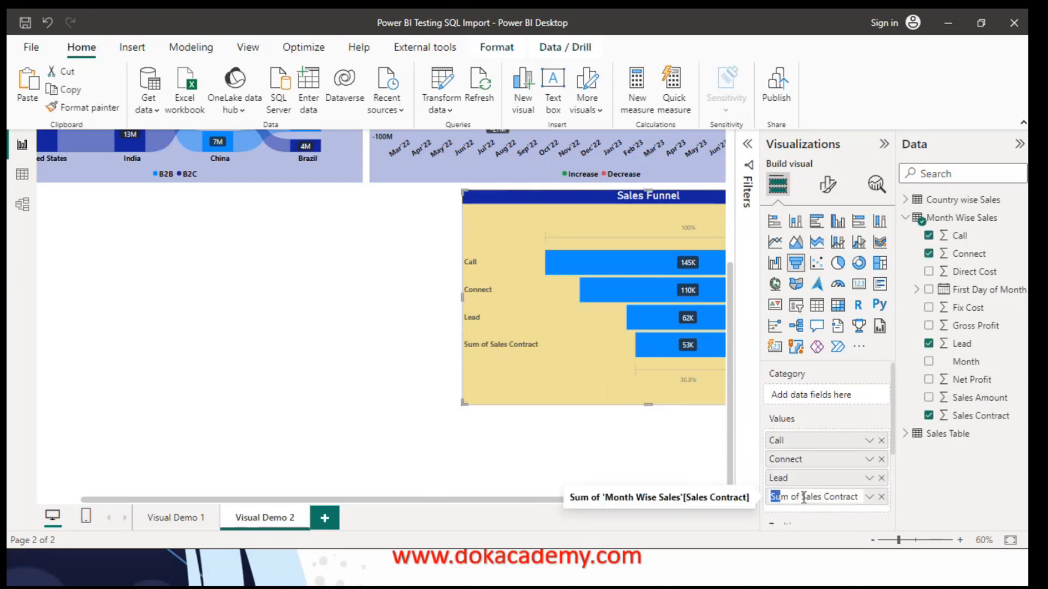
key("BackSpace")
key("Return")
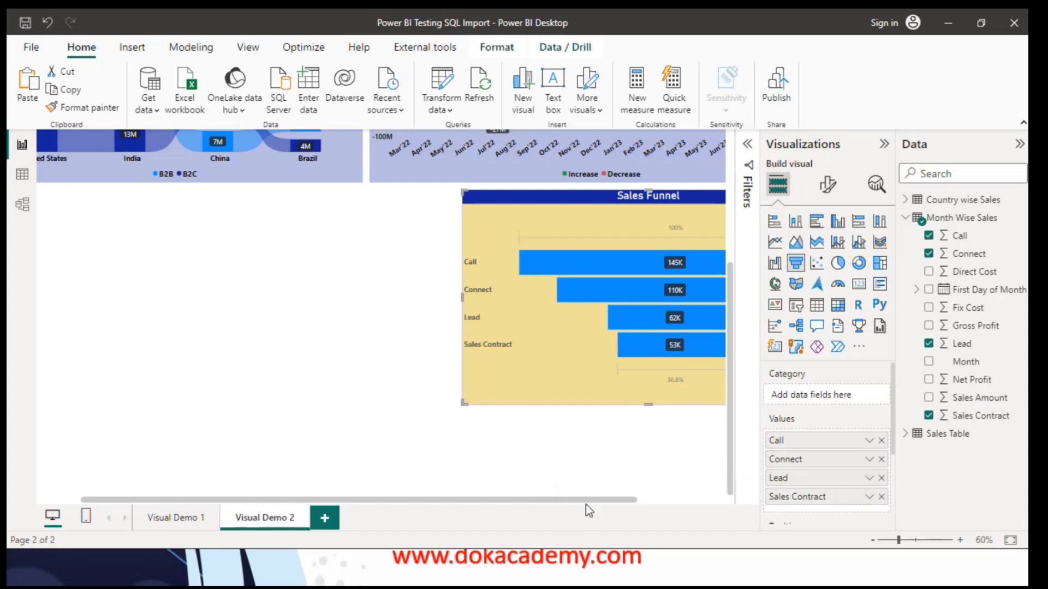
Examine the percent of first and percent of previous for each funnel stage, and review the chart's assigned fields
left_click_drag(585, 501, 712, 492)
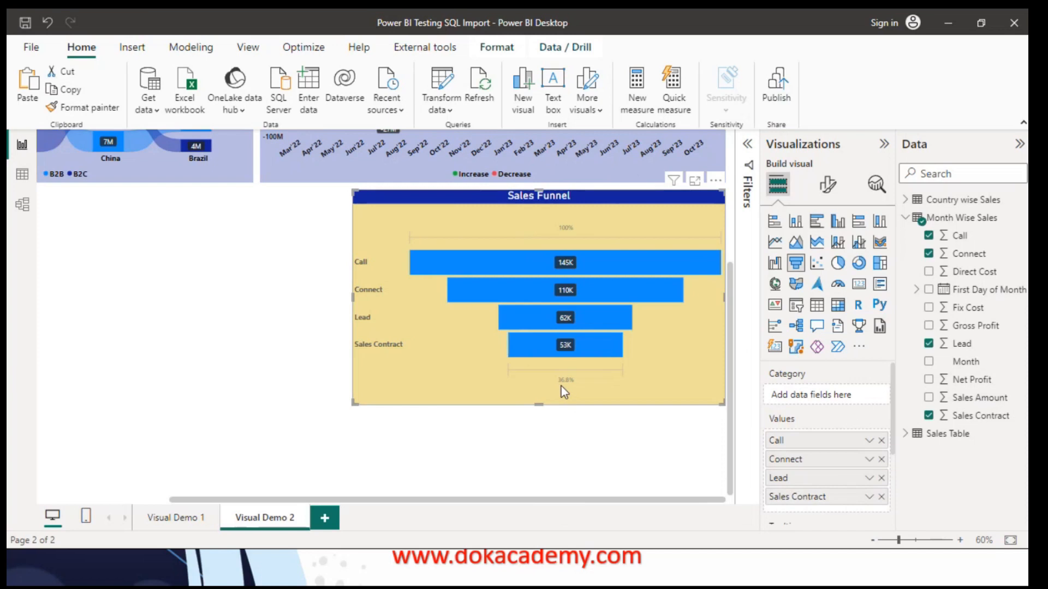
mouse_move(564, 384)
mouse_move(603, 273)
mouse_move(610, 294)
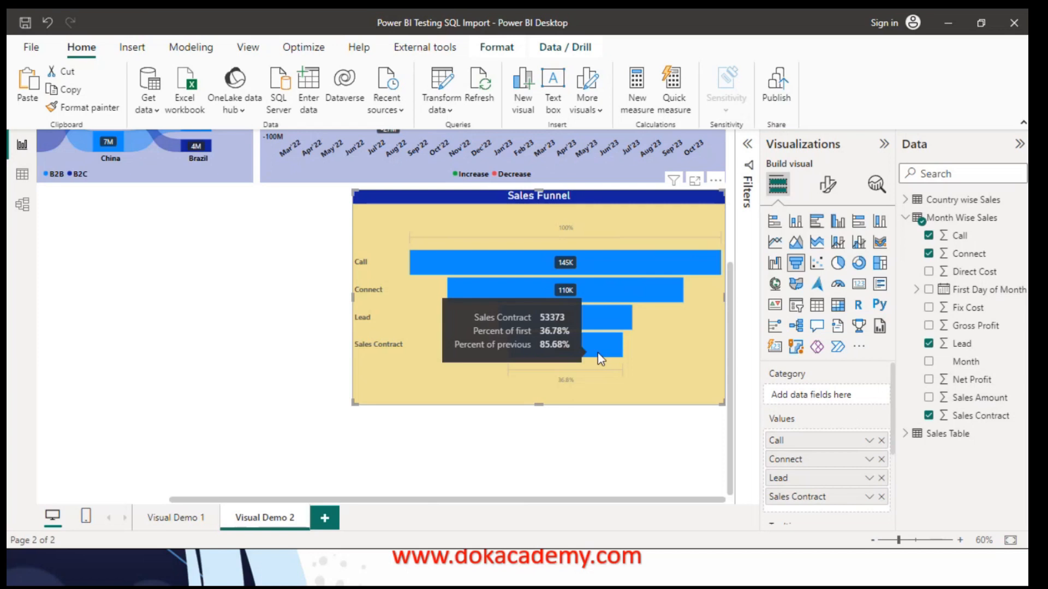
left_click(834, 189)
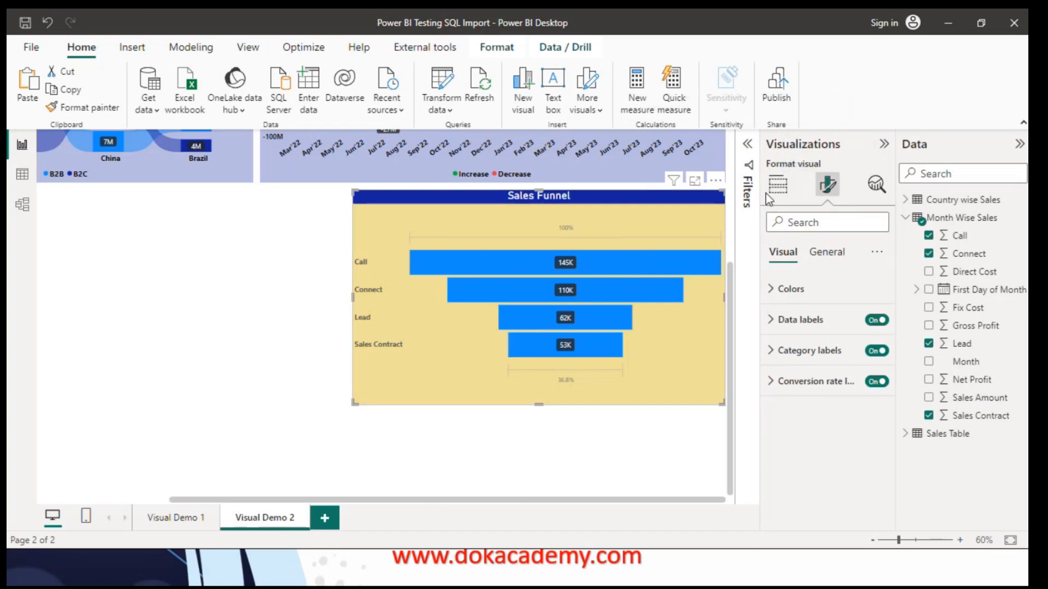
left_click(778, 186)
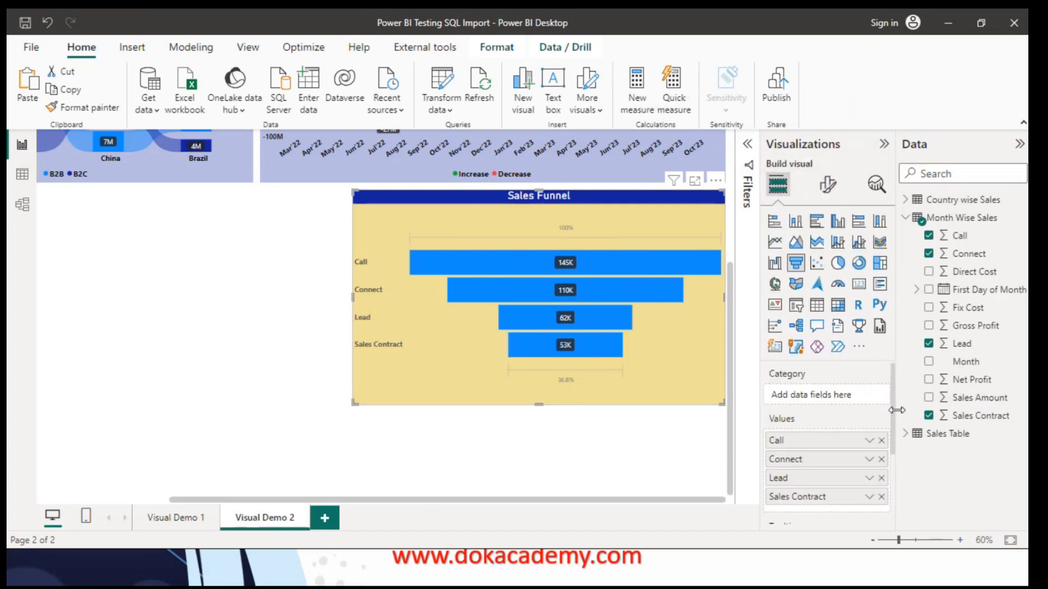
scroll(891, 420, "down", 1)
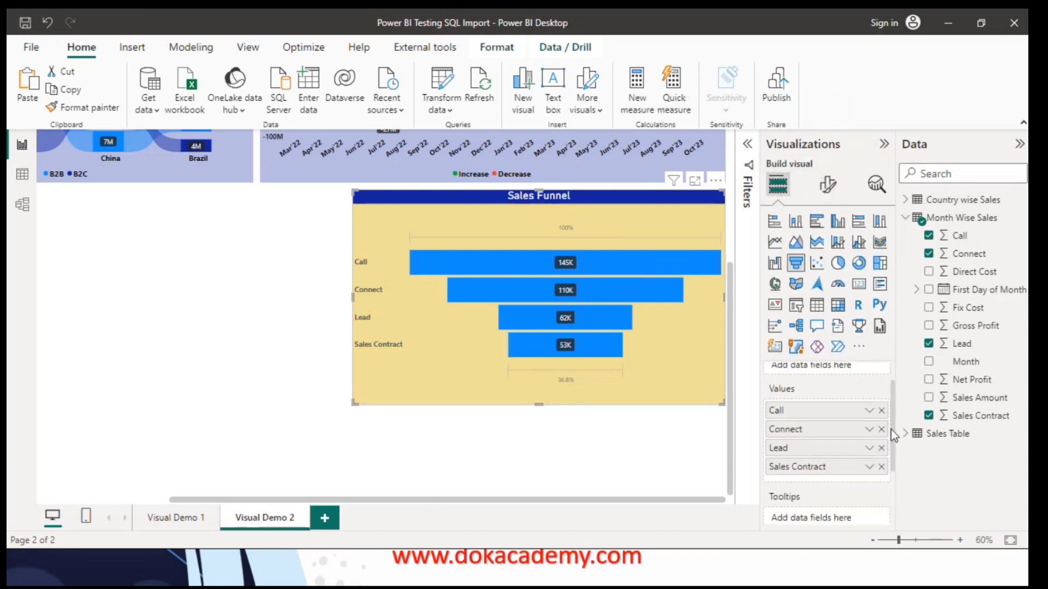
scroll(896, 503, "down", 3)
scroll(895, 502, "up", 4)
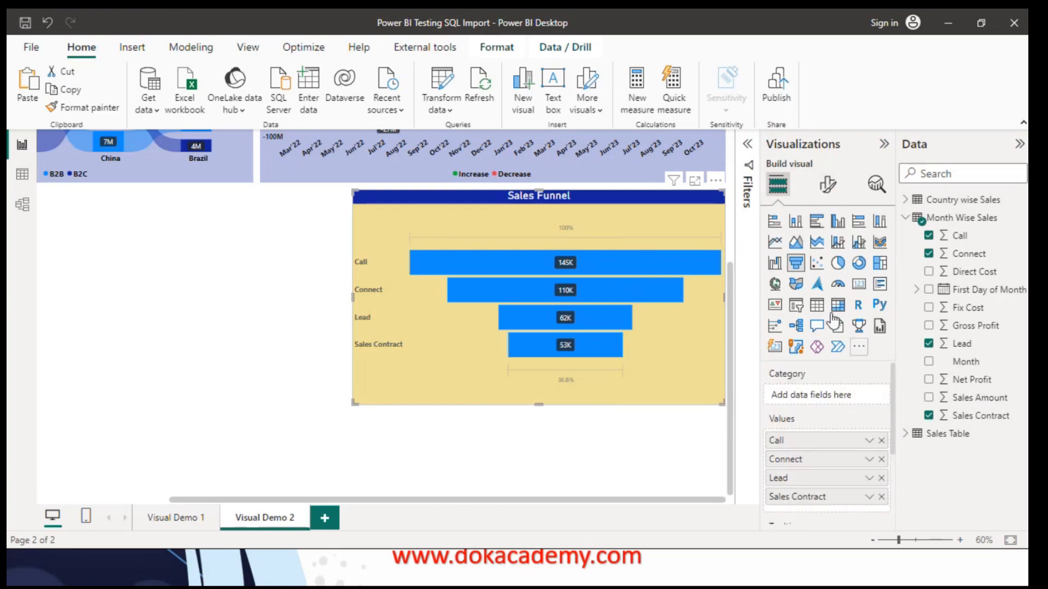
Try near-black, darker blue and light blue as the default bar colour of the Sales Funnel chart
left_click(827, 186)
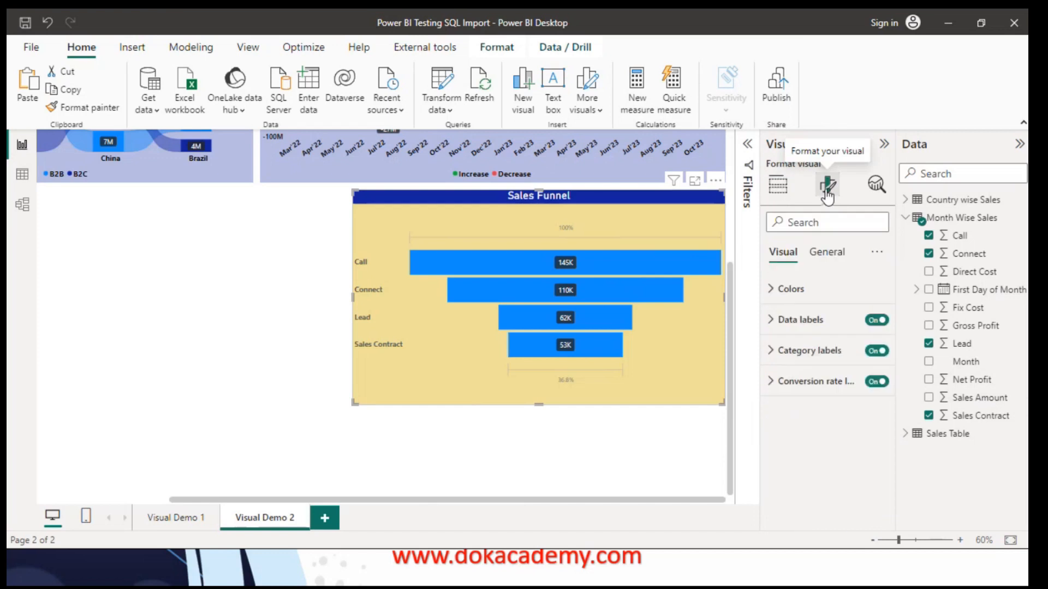
left_click(779, 295)
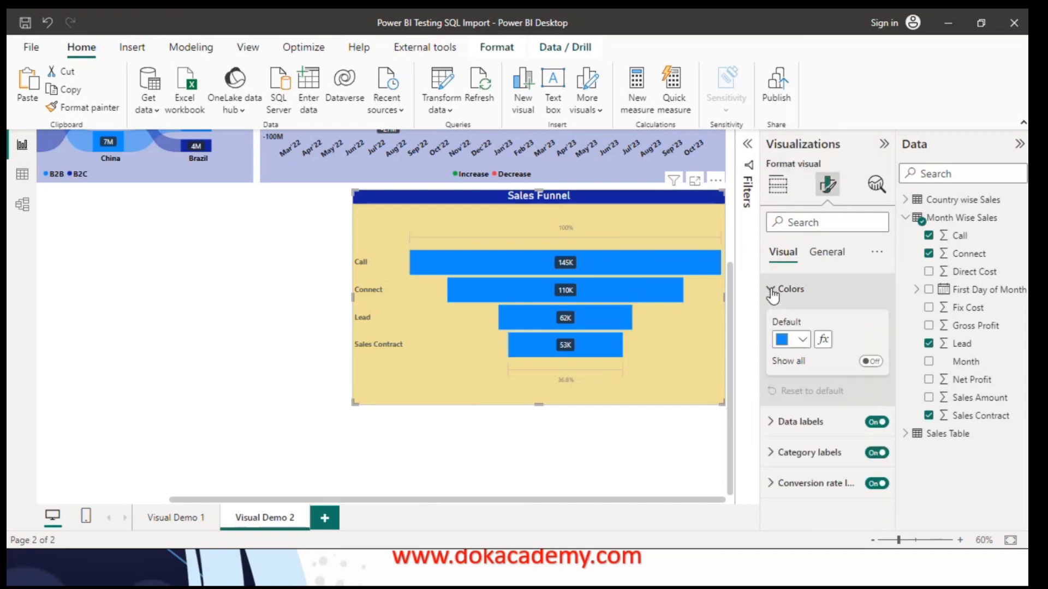
left_click(805, 341)
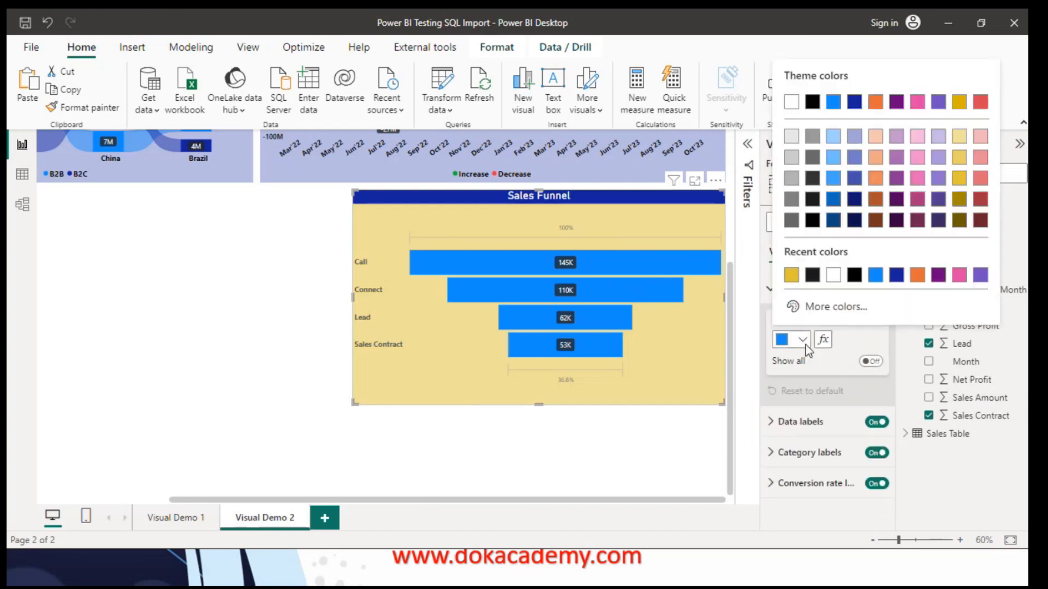
left_click(813, 278)
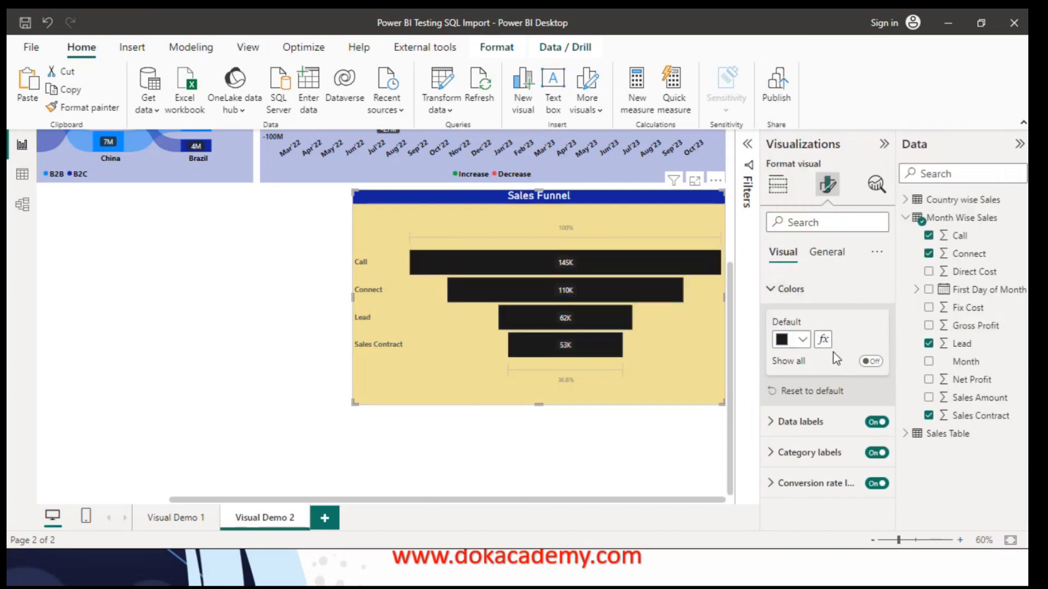
left_click(800, 340)
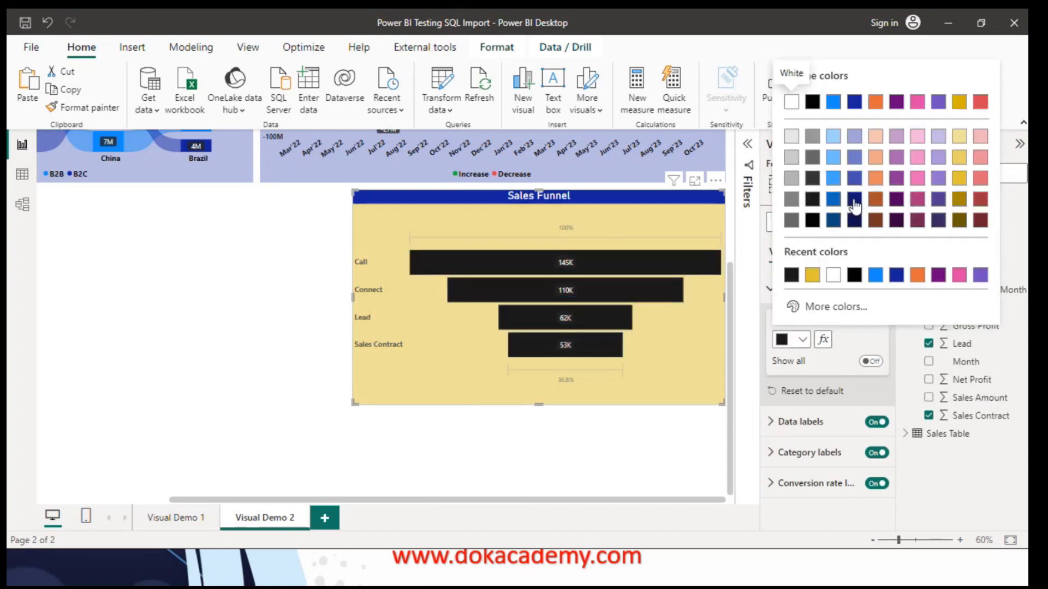
left_click(834, 199)
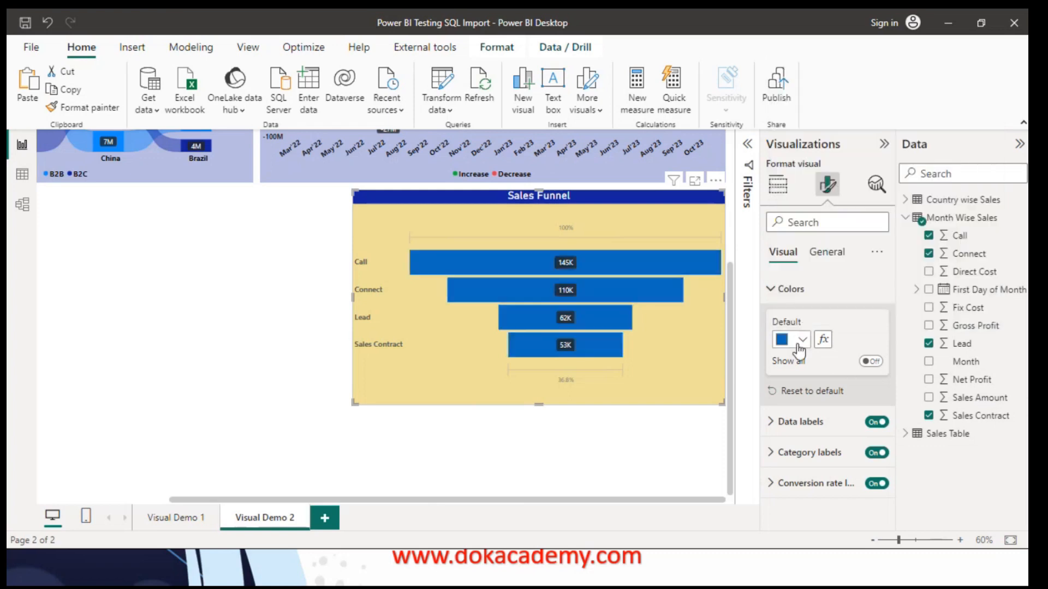
left_click(801, 340)
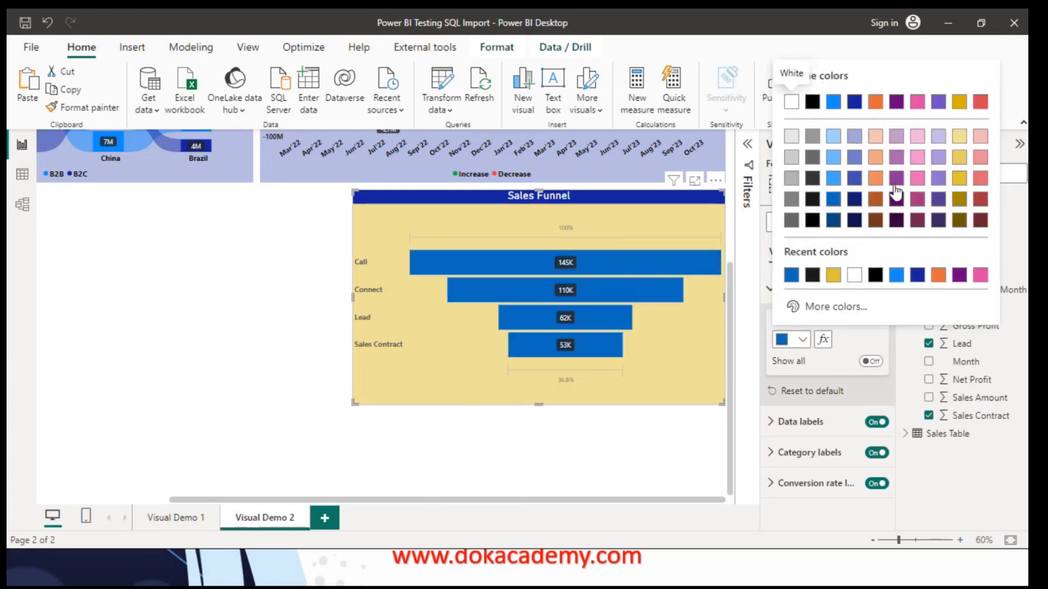
left_click(833, 158)
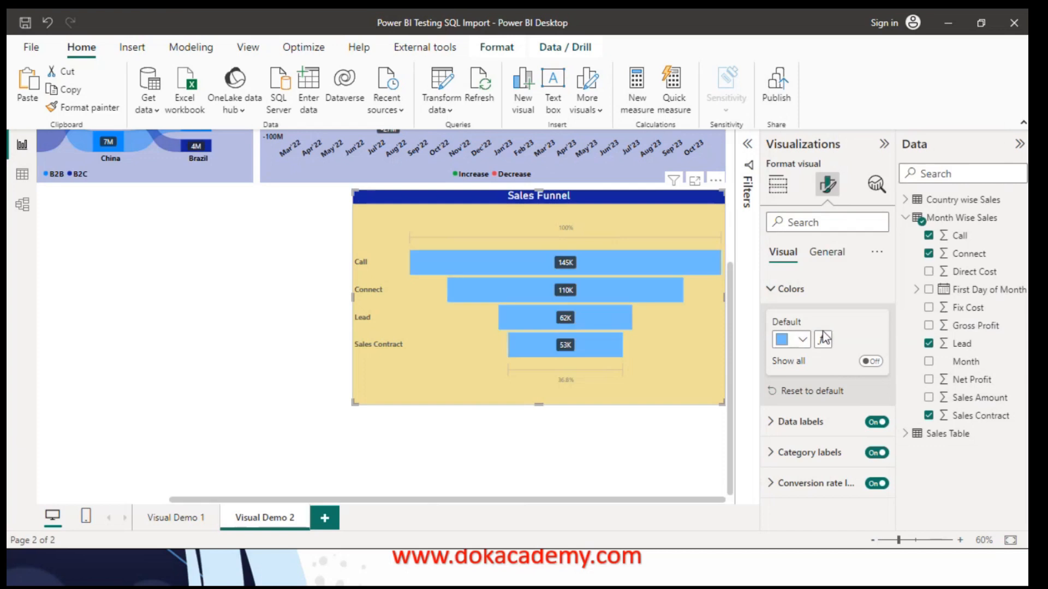
Set the default bar colour of the Sales Funnel chart to the dark blue theme colour
left_click(800, 340)
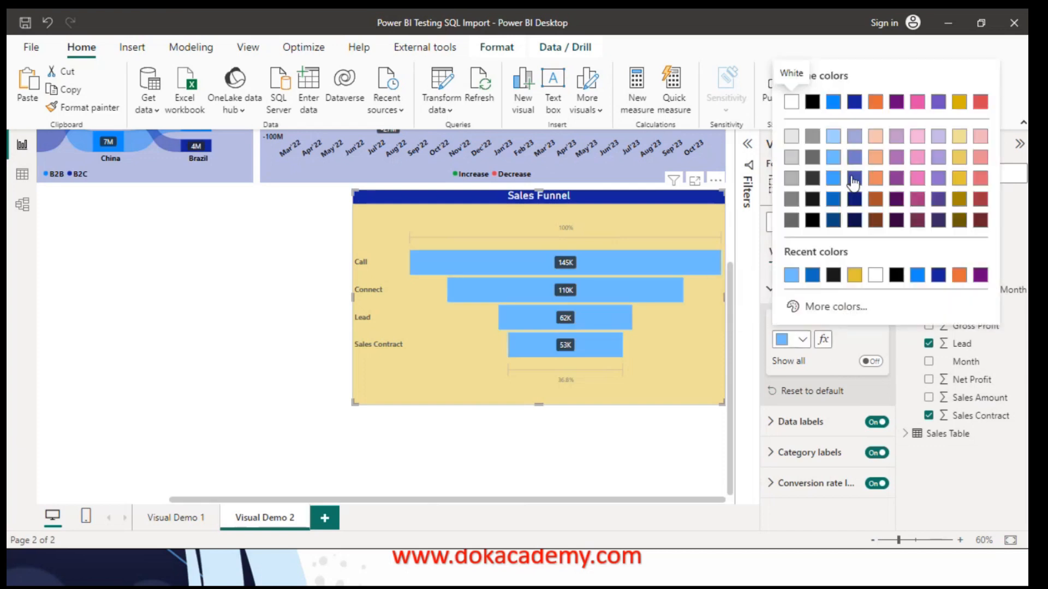
left_click(855, 102)
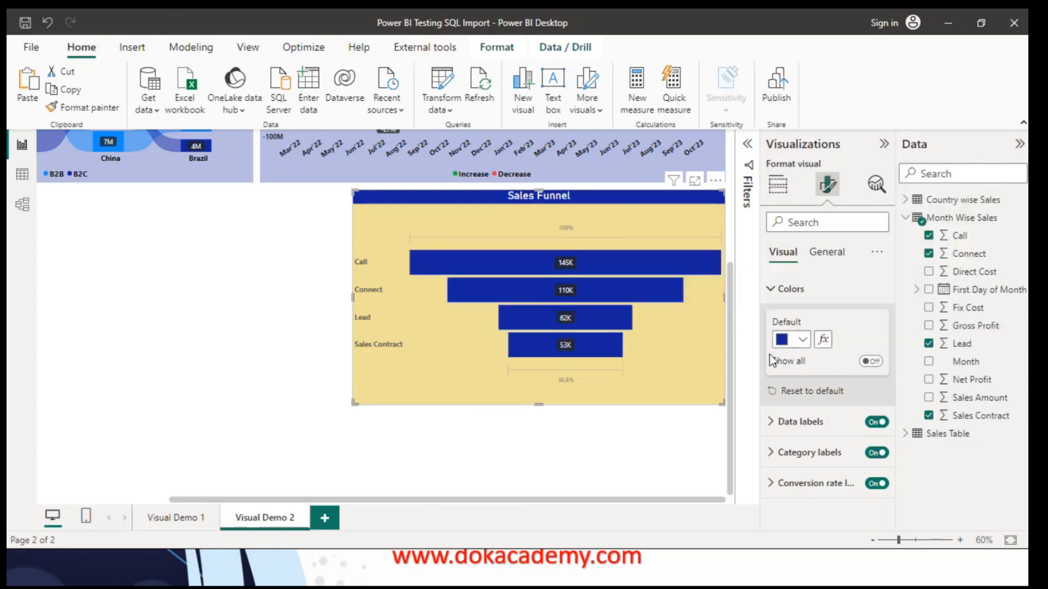
left_click(619, 448)
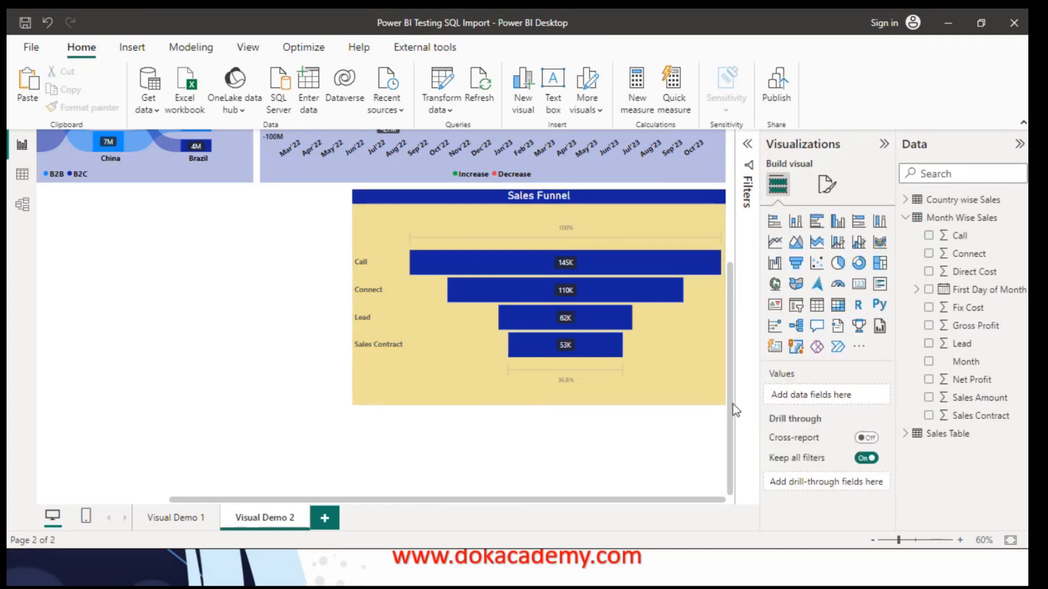
Try the funnel's data label contents as Percent of first, Percent of previous, and Data value, percent of first
left_click(698, 372)
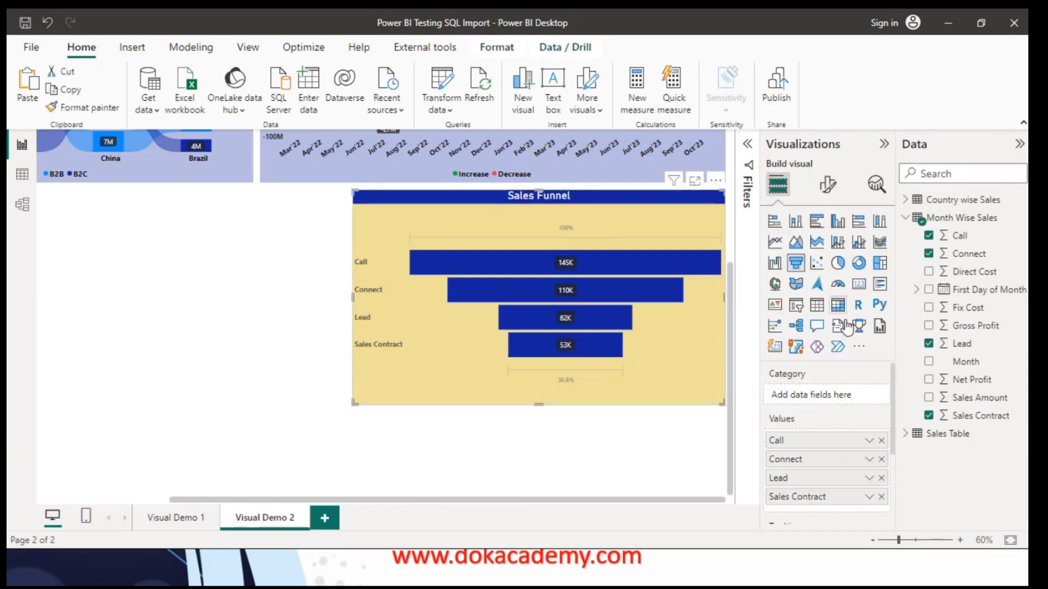
left_click(830, 186)
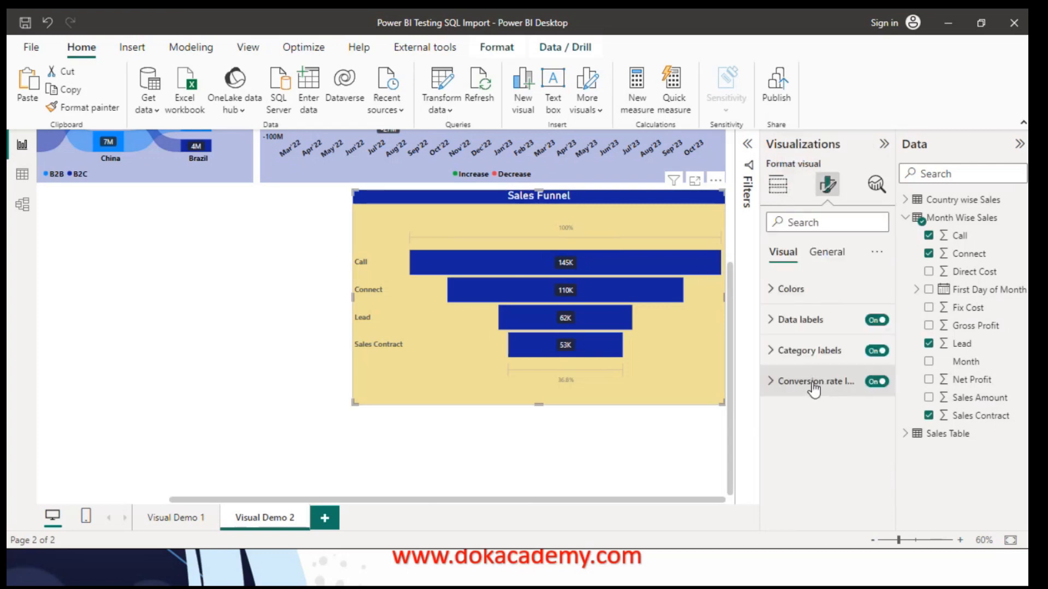
left_click(770, 323)
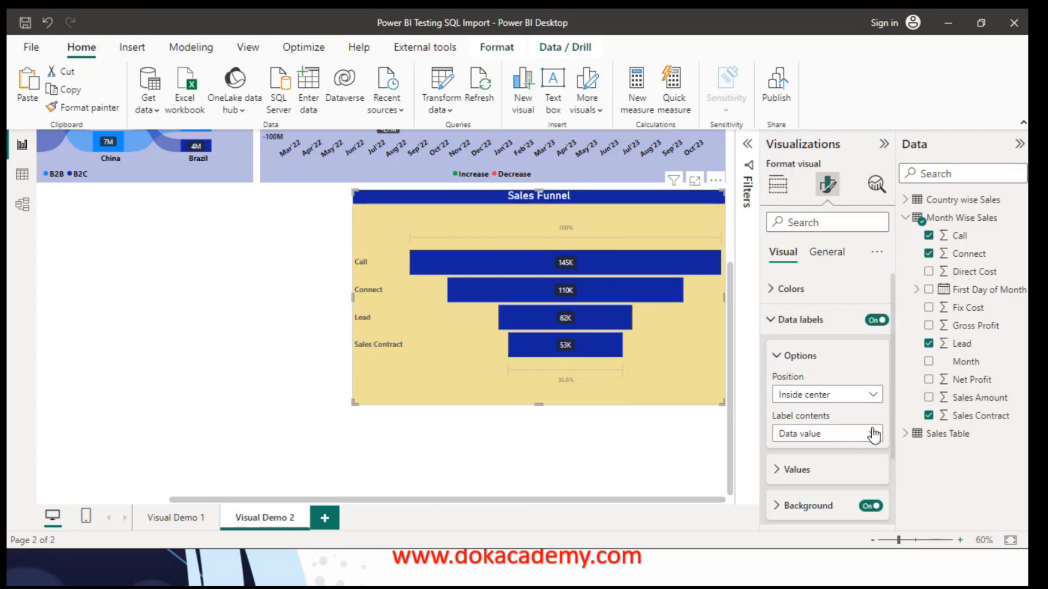
left_click(851, 433)
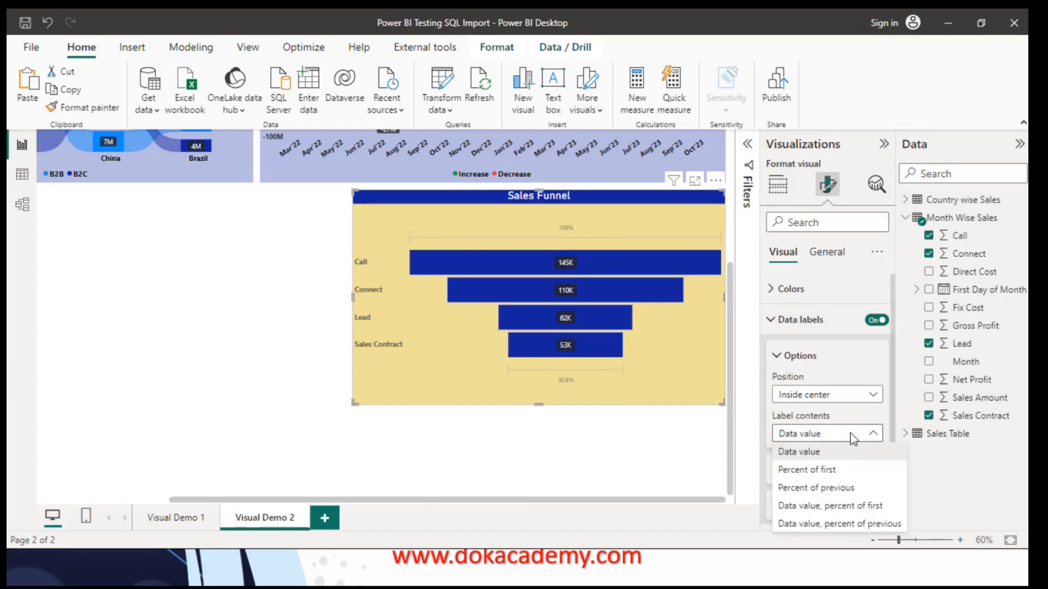
left_click(830, 472)
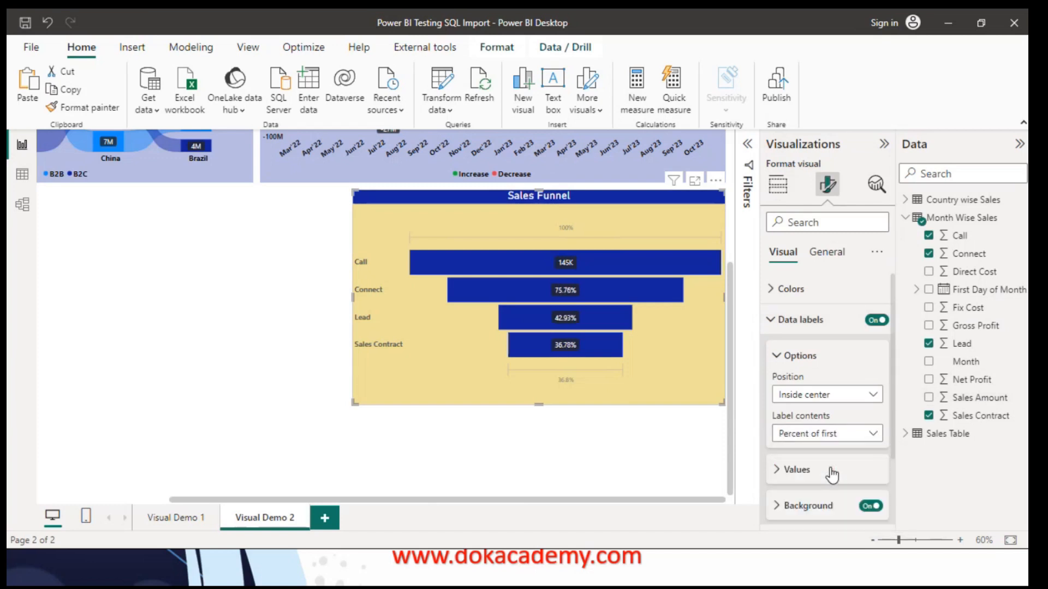
left_click(816, 434)
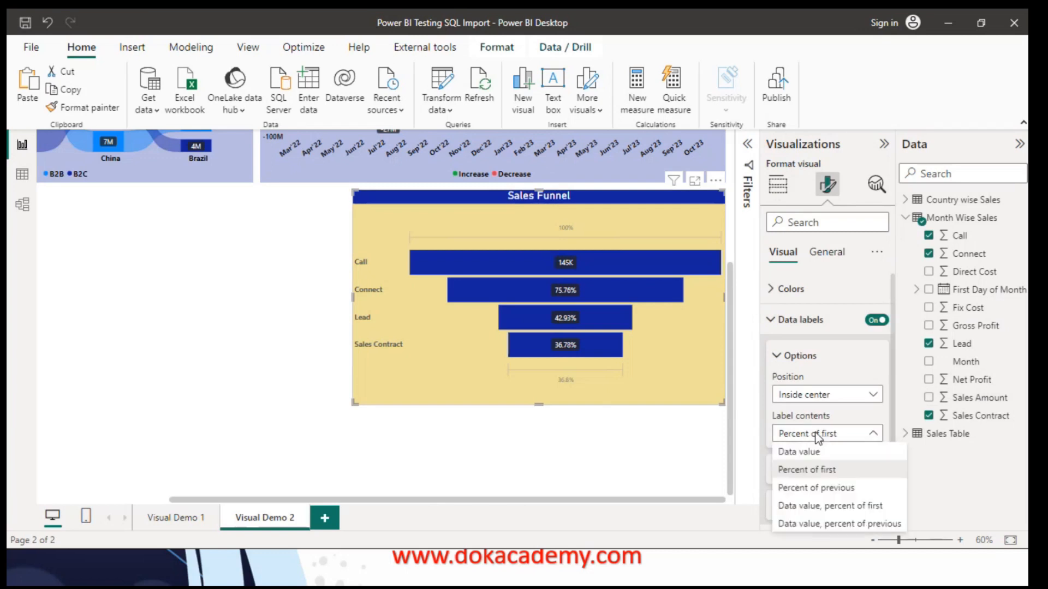
left_click(819, 489)
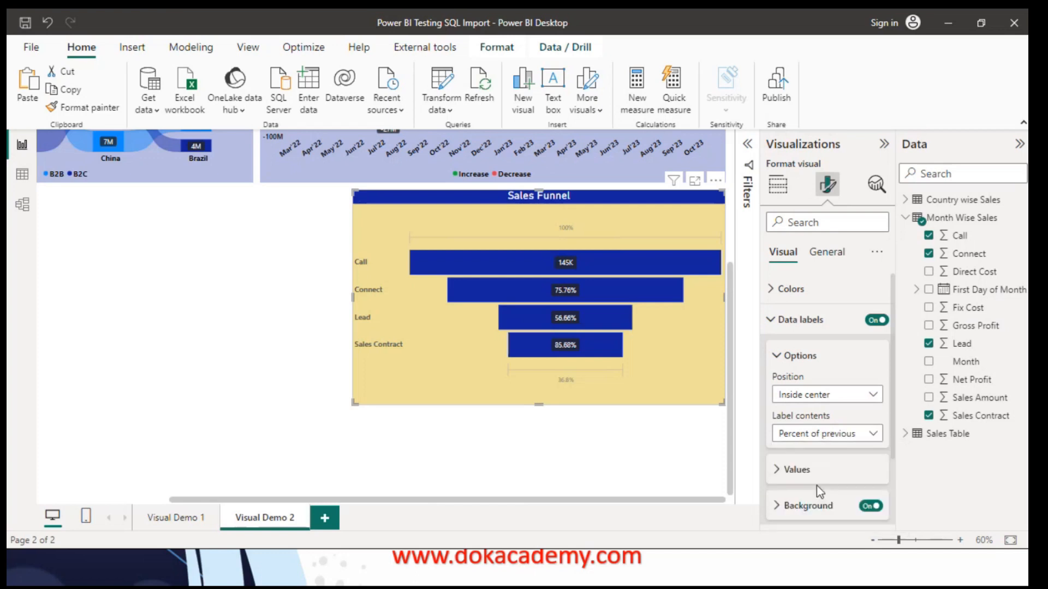
left_click(801, 434)
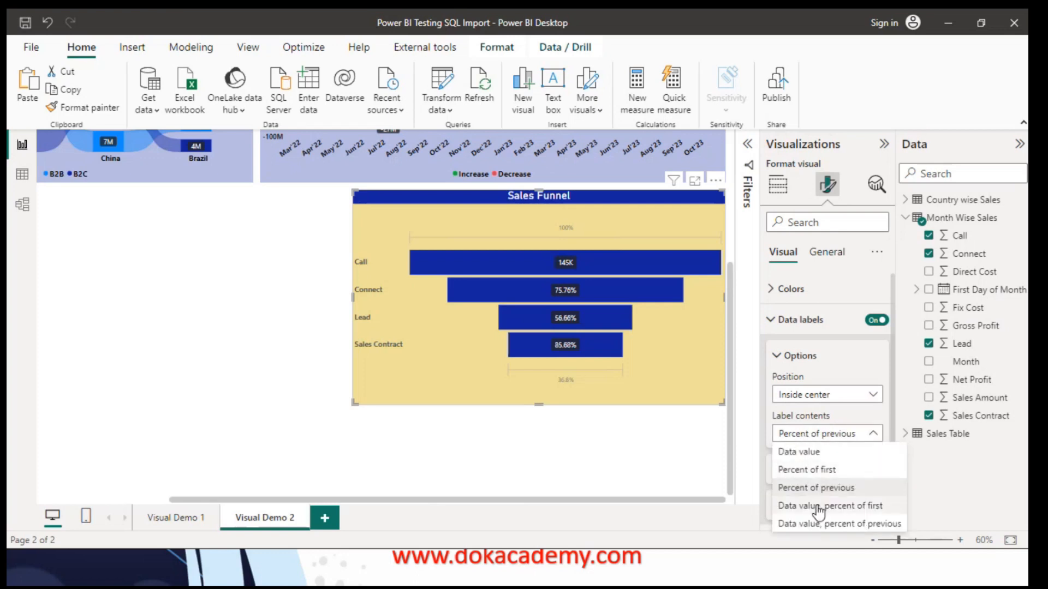
left_click(861, 512)
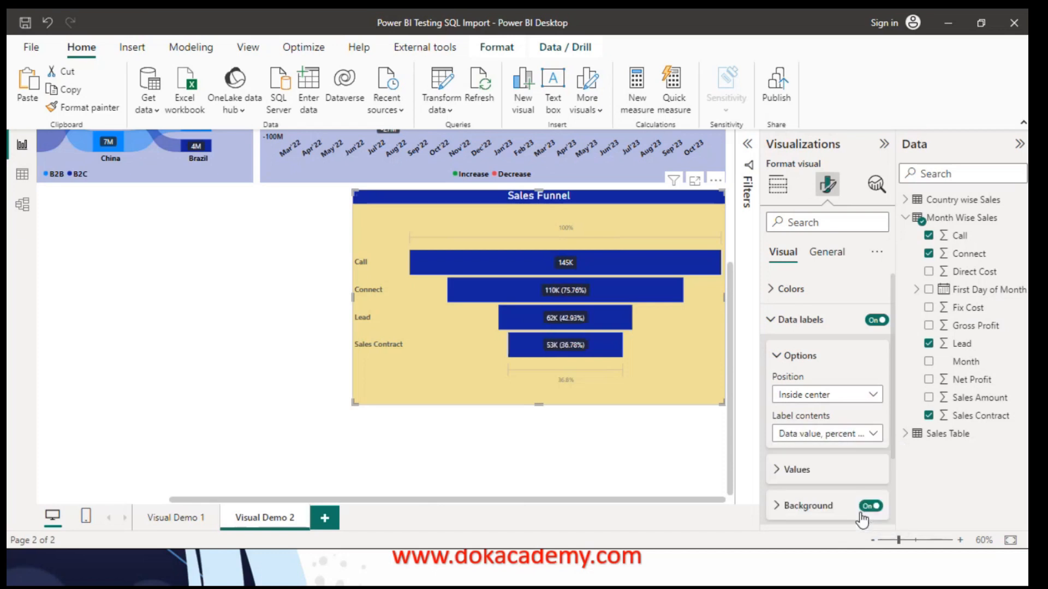
Set the funnel chart's data label contents to Data value, percent of previous
left_click(829, 440)
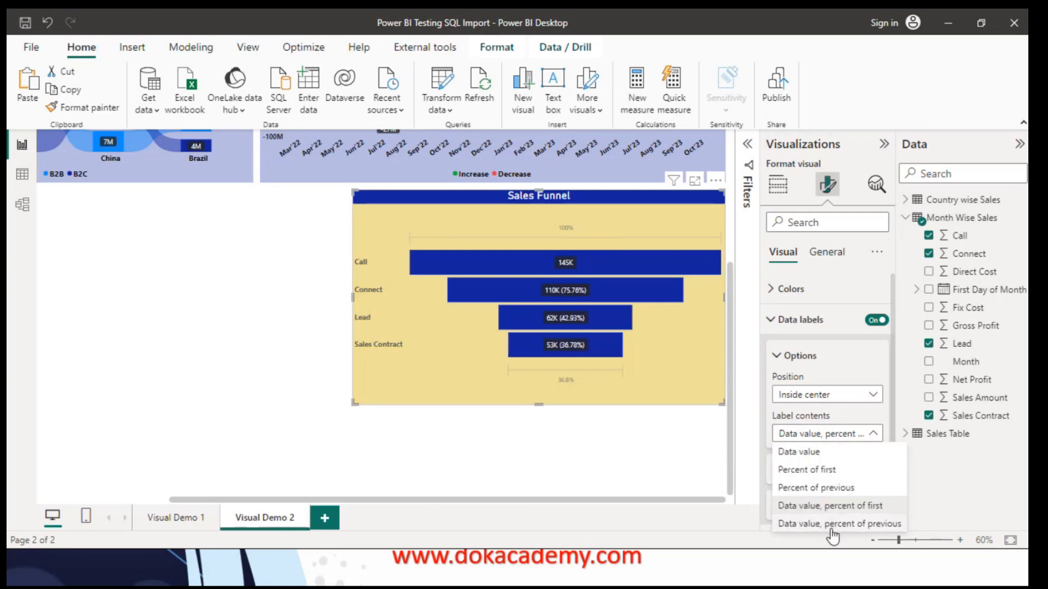
left_click(831, 525)
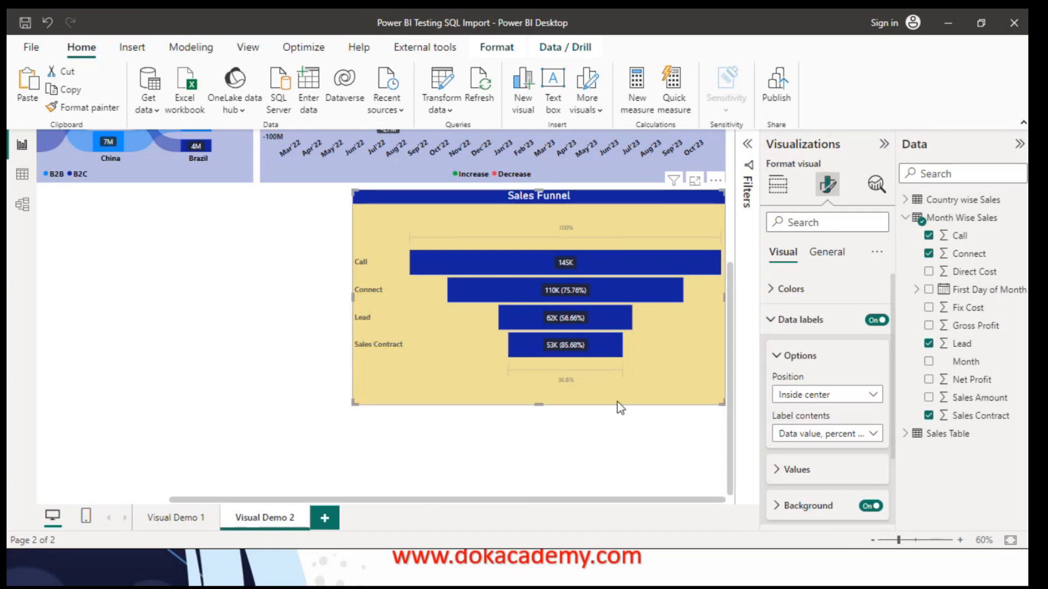
left_click(778, 470)
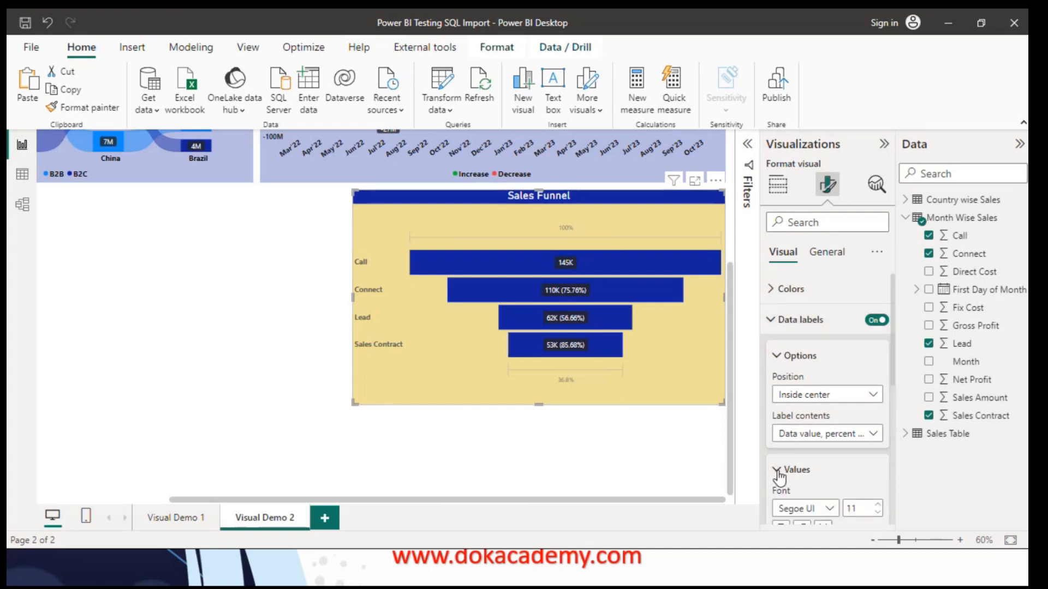
left_click(778, 471)
left_click(773, 322)
Set the text colour of the funnel chart's category labels to black
left_click(772, 351)
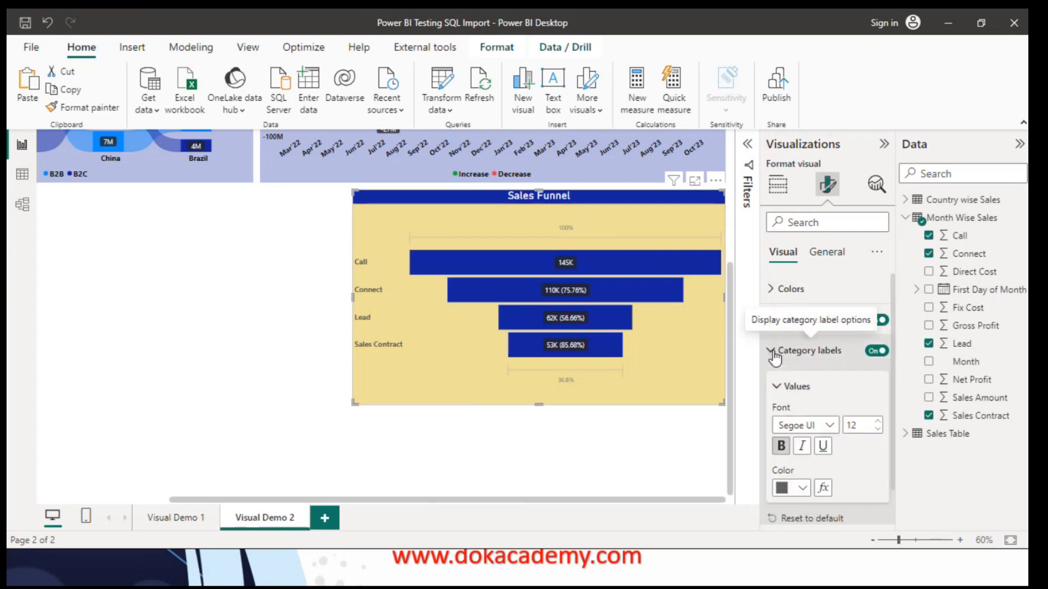
left_click(803, 488)
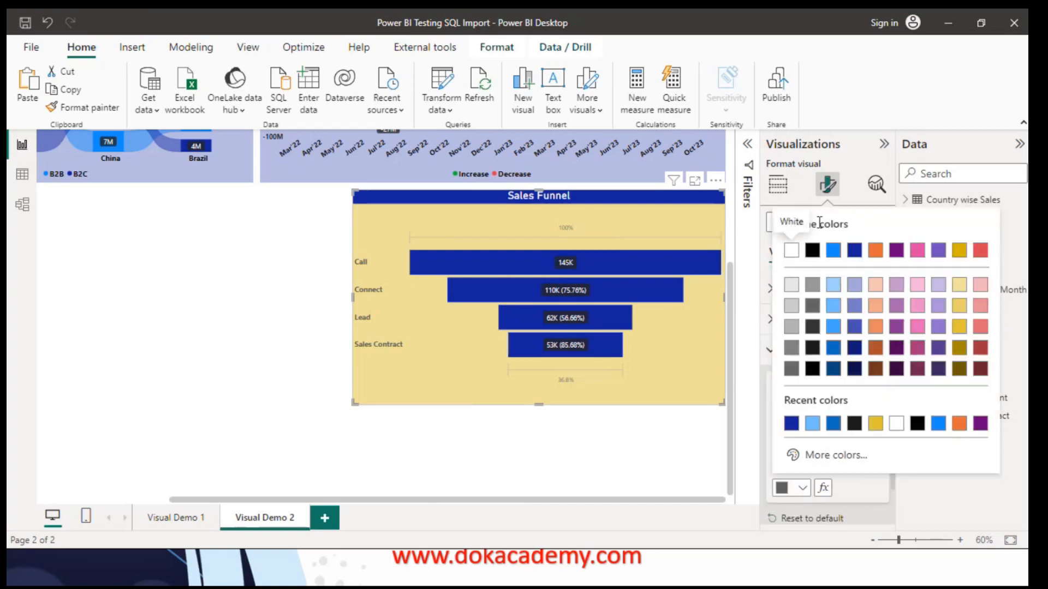
left_click(812, 250)
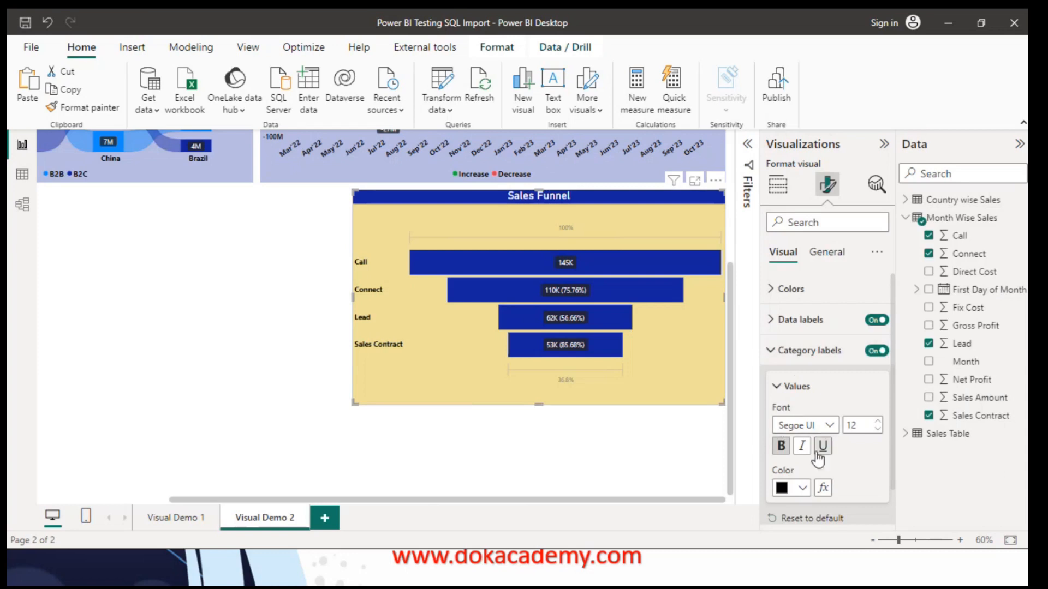
Try a font size of 14 for the funnel's category labels and return it to 12
left_click(878, 422)
left_click(878, 422)
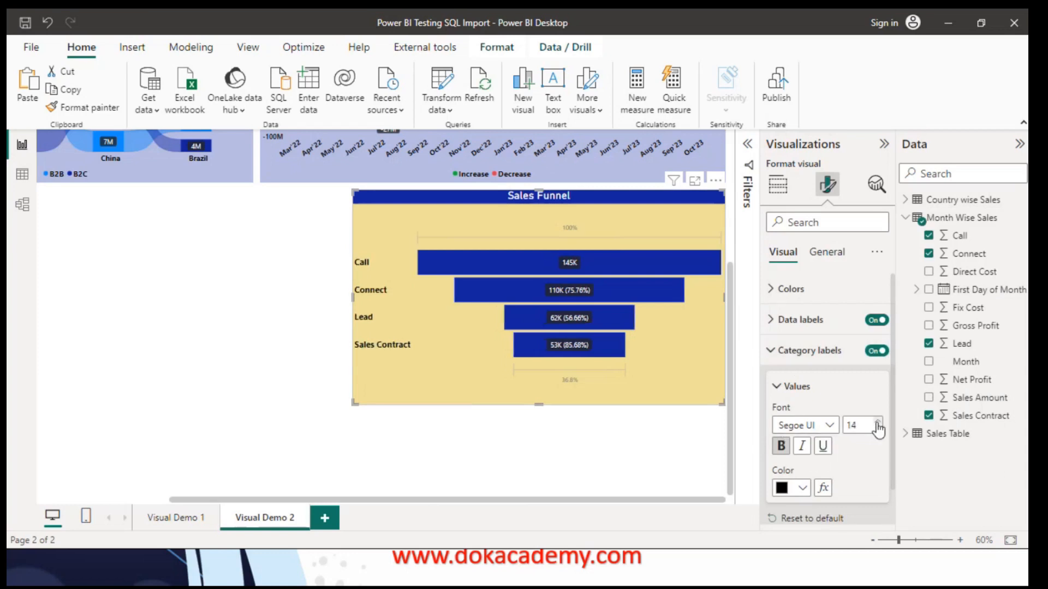
left_click(877, 429)
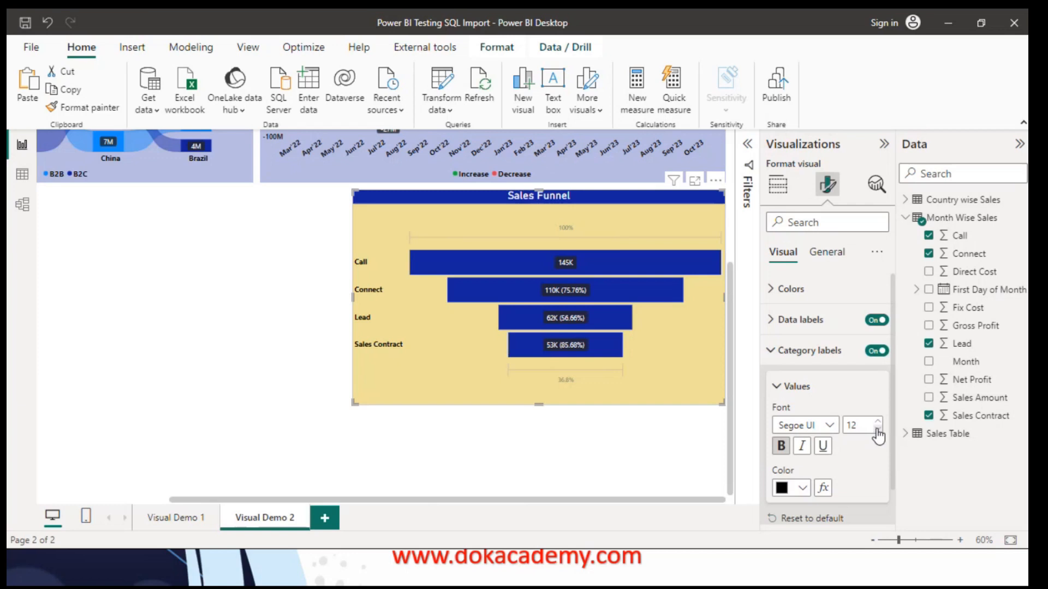
Set the funnel chart's conversion rate labels to black and make them bold
left_click(777, 388)
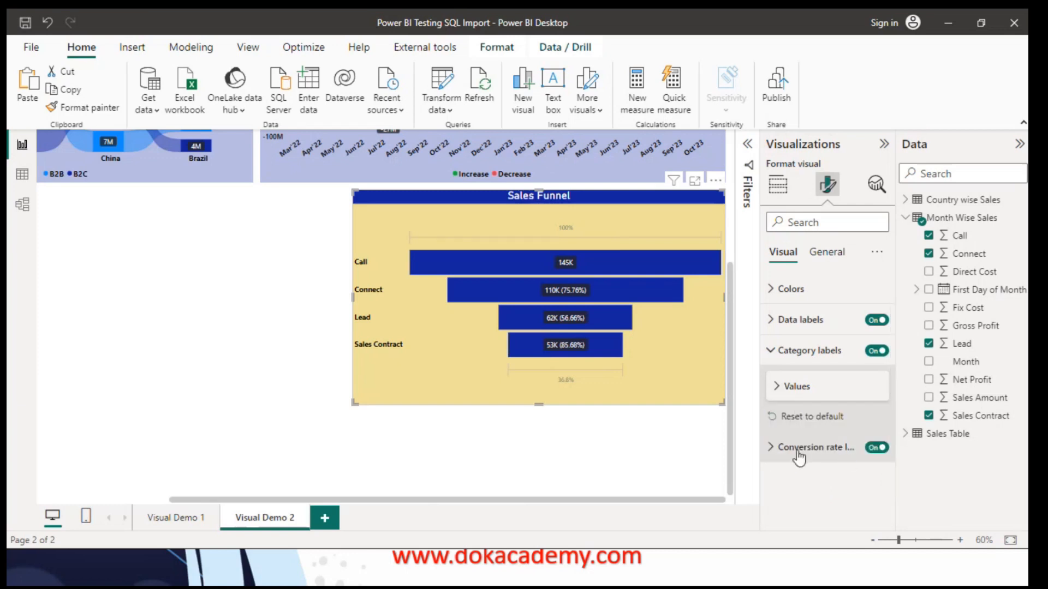
left_click(772, 447)
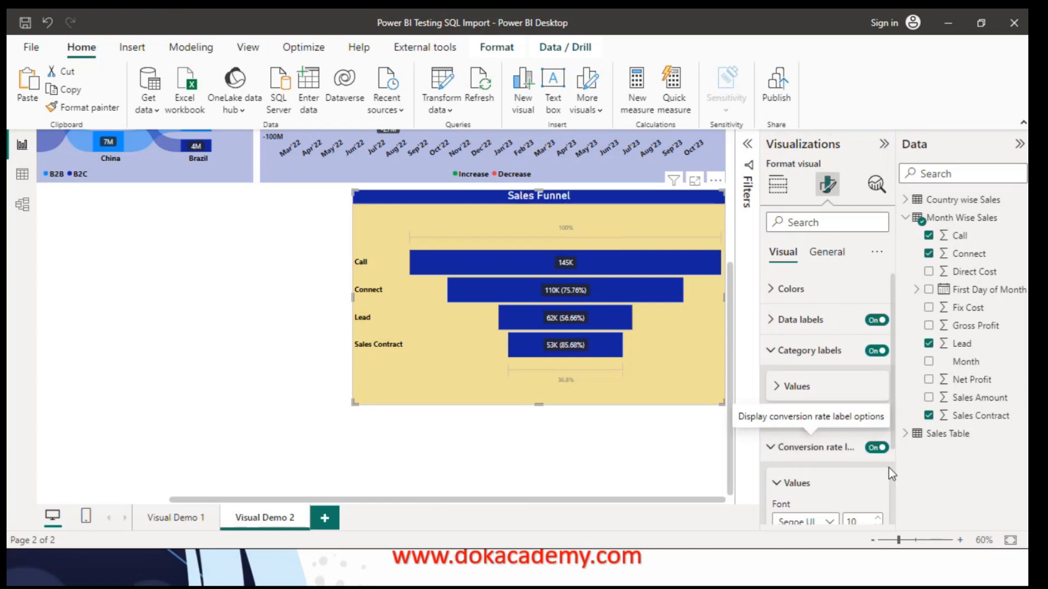
scroll(895, 382, "down", 2)
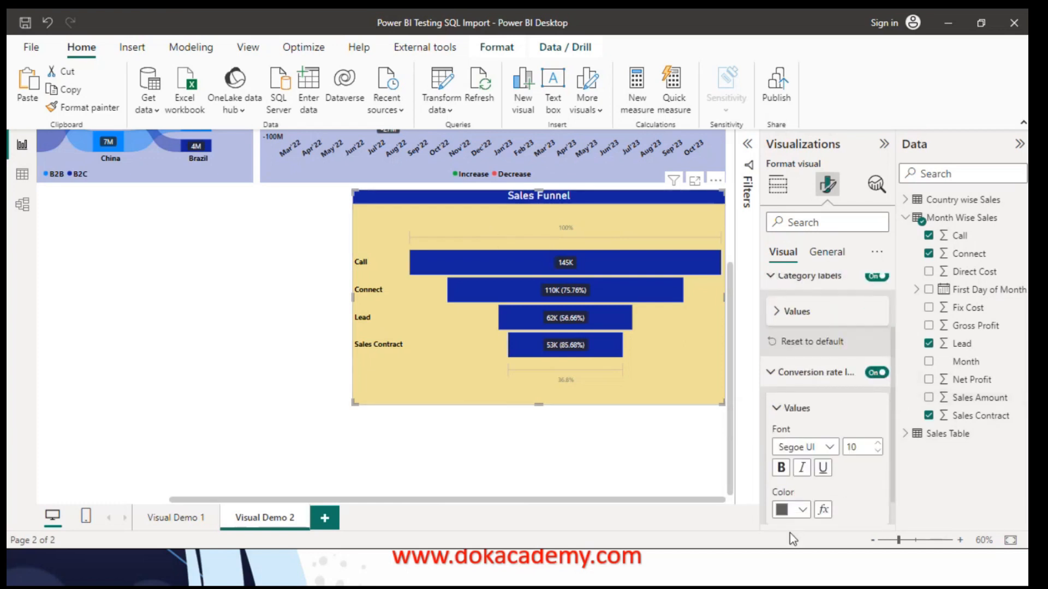
left_click(803, 513)
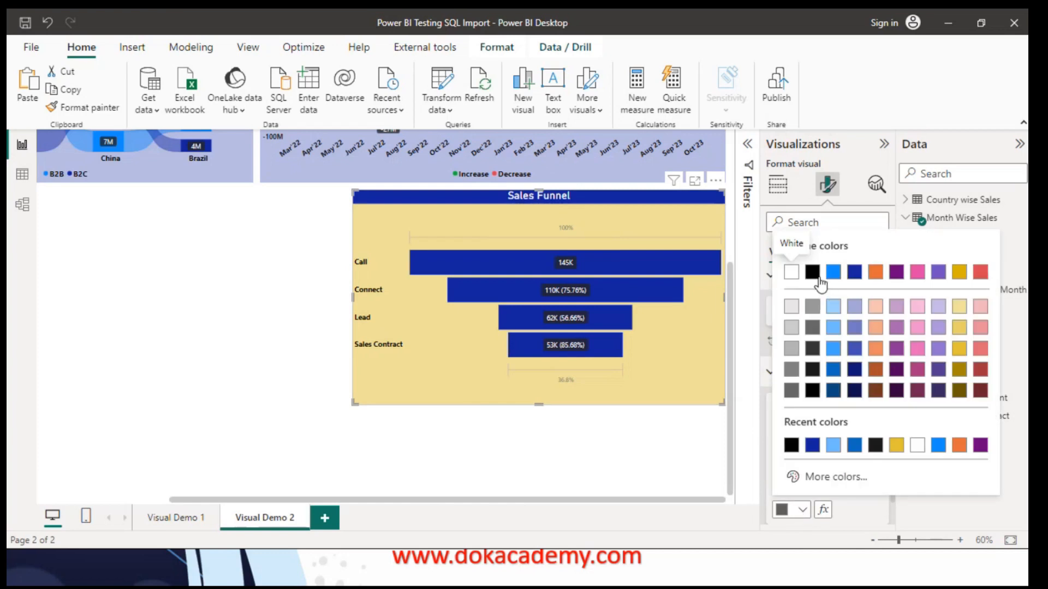
left_click(814, 278)
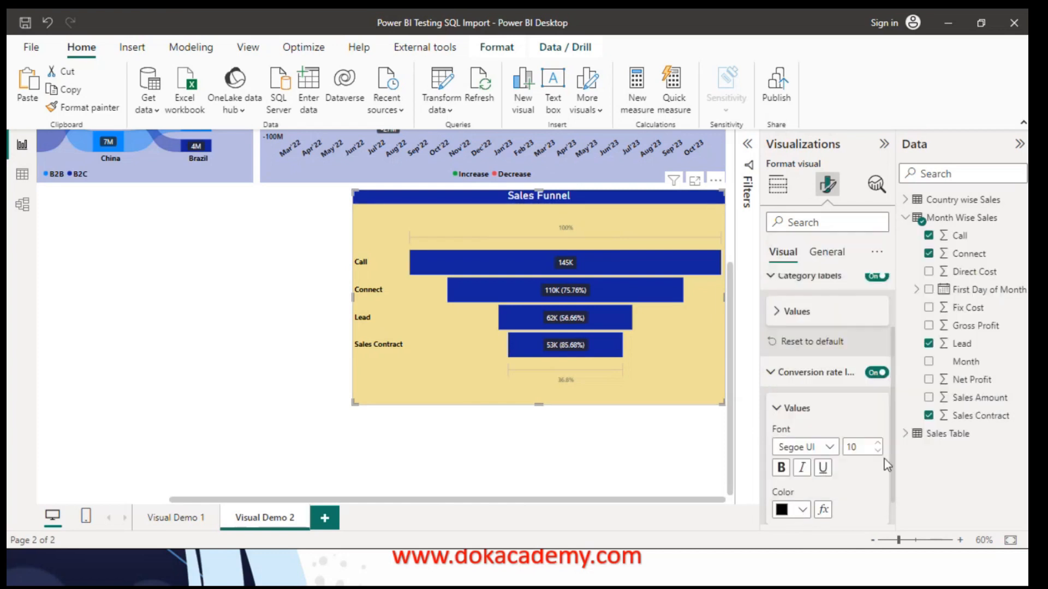
scroll(894, 451, "down", 1)
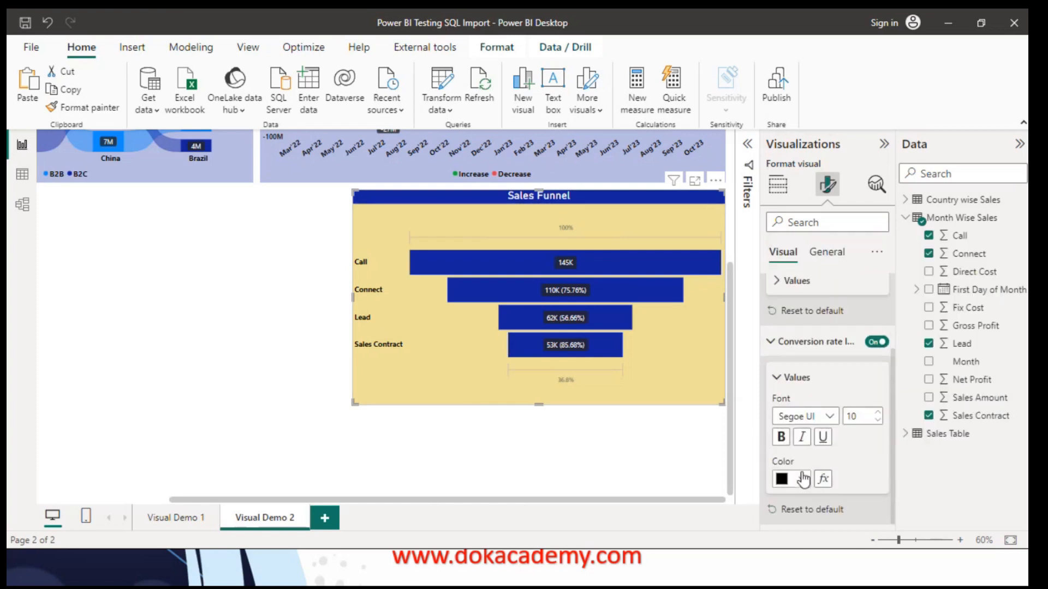
left_click(783, 437)
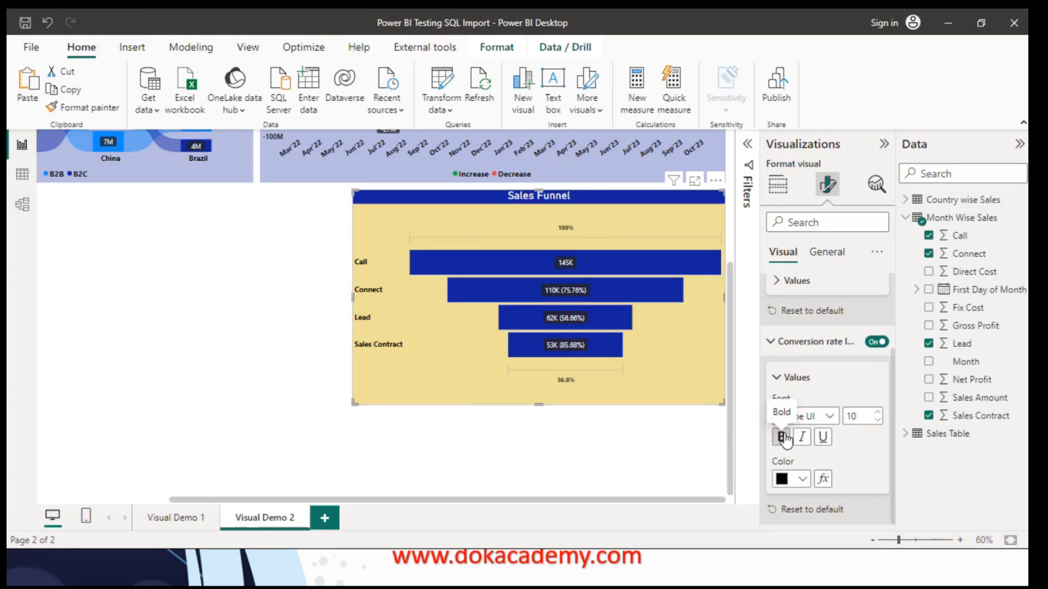
Set the font size of the funnel chart's conversion rate labels to 11, and switch the labels off and back on
left_click(878, 413)
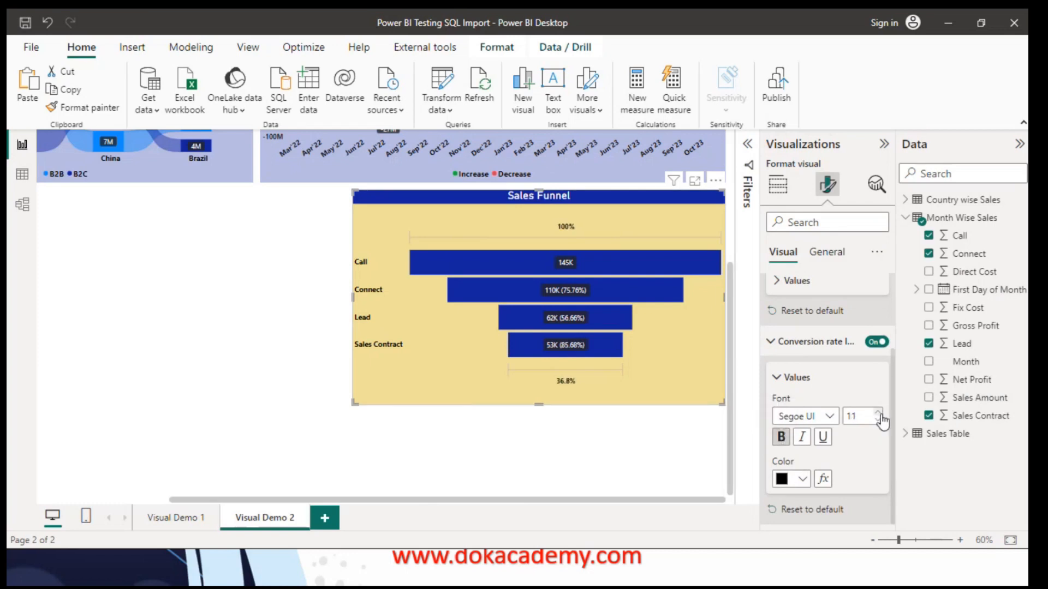
left_click(878, 413)
left_click(878, 342)
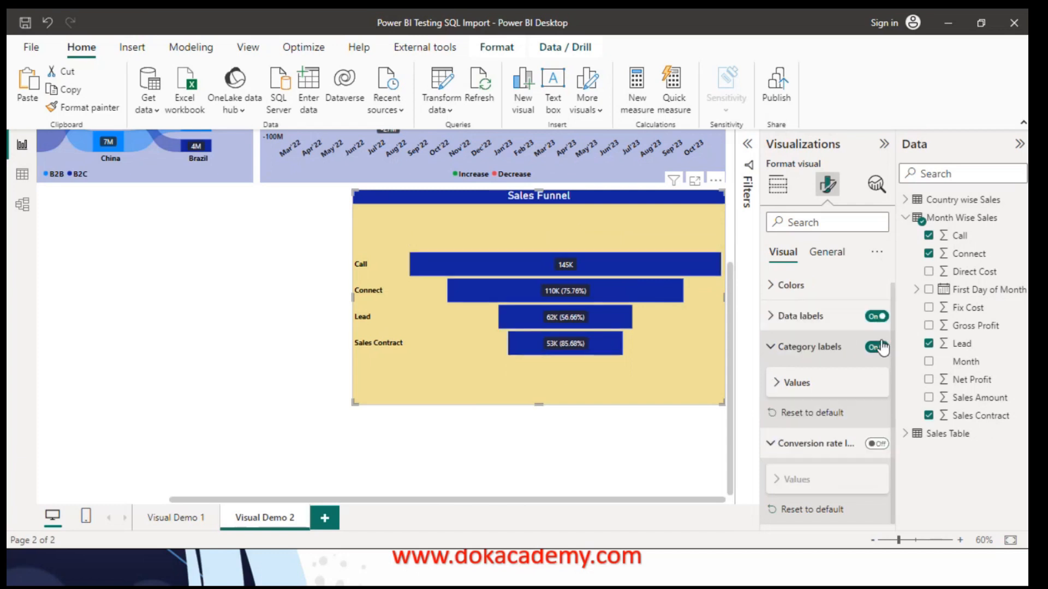
left_click(878, 444)
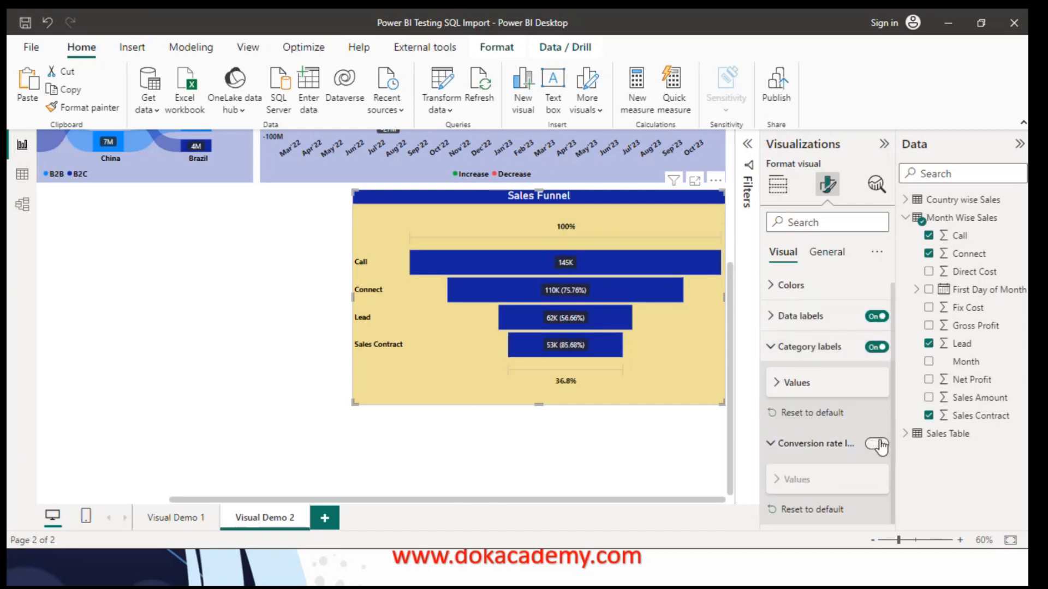
Return from the formatting options to the funnel chart's data fields and collapse the Visualizations pane
left_click(779, 185)
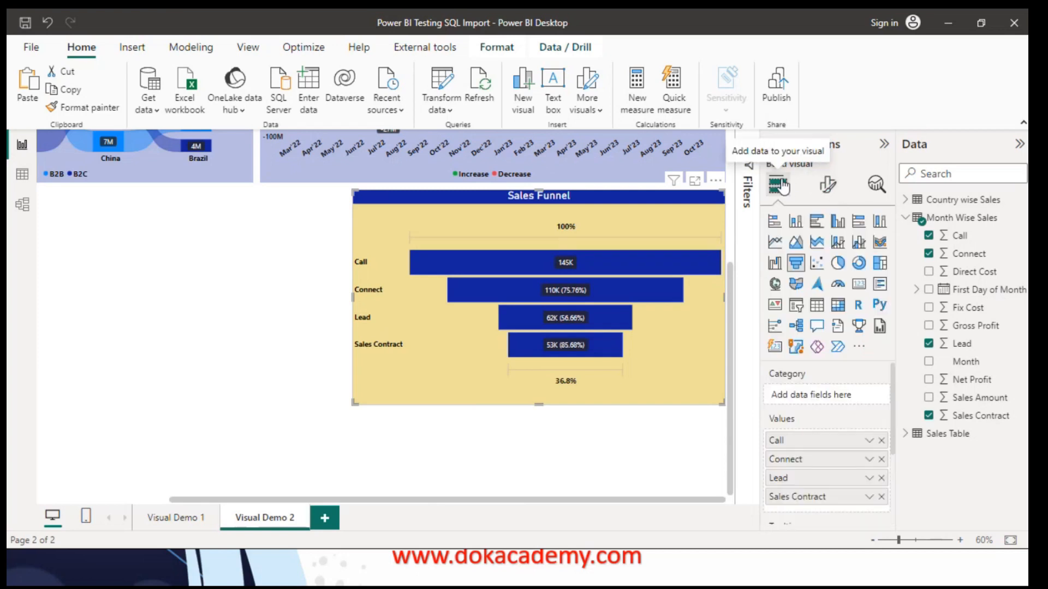
left_click(883, 146)
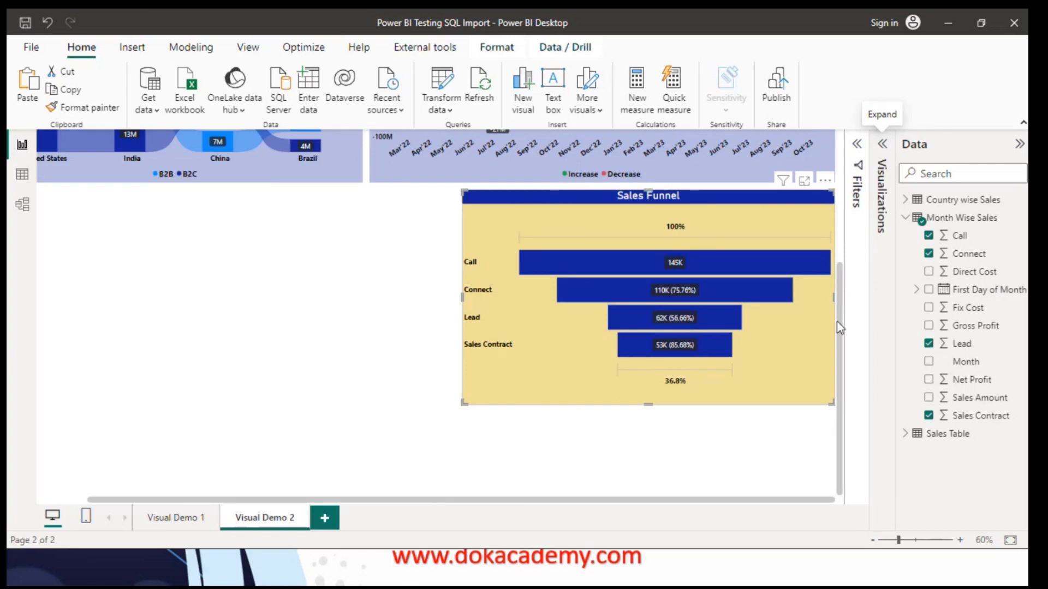
Examine the B2C and B2B data point details for the United States, India and China in the Rank over Business Unit ribbon chart
left_click_drag(843, 306, 841, 208)
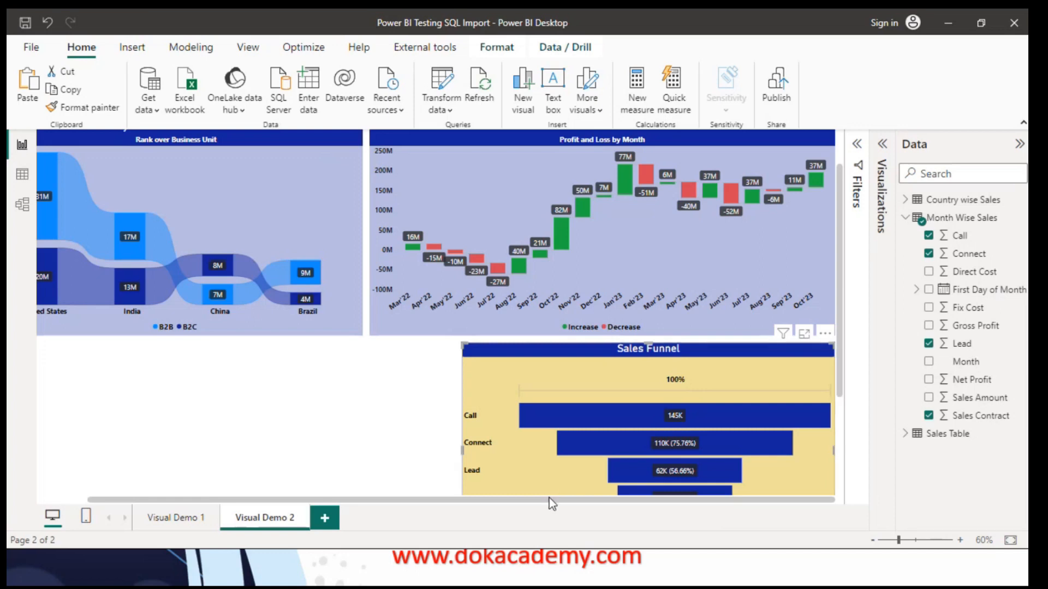
left_click_drag(552, 504, 396, 500)
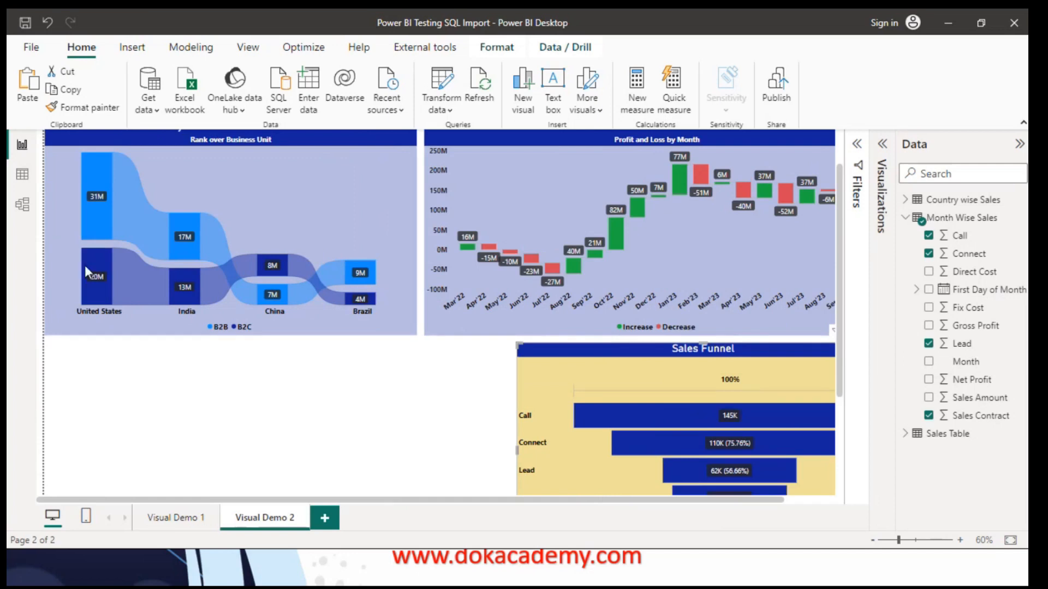
mouse_move(85, 266)
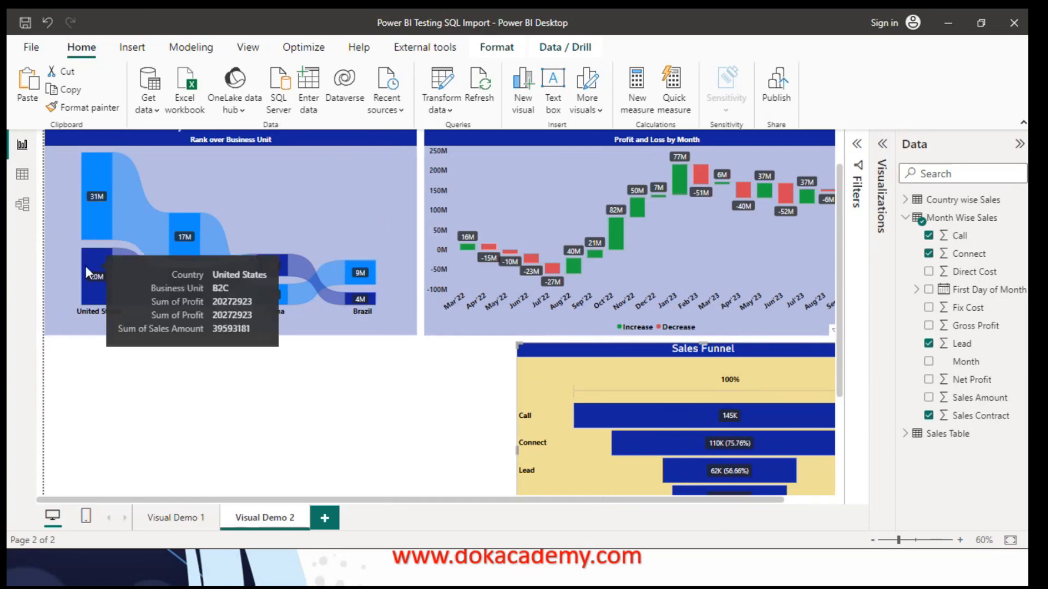
mouse_move(93, 214)
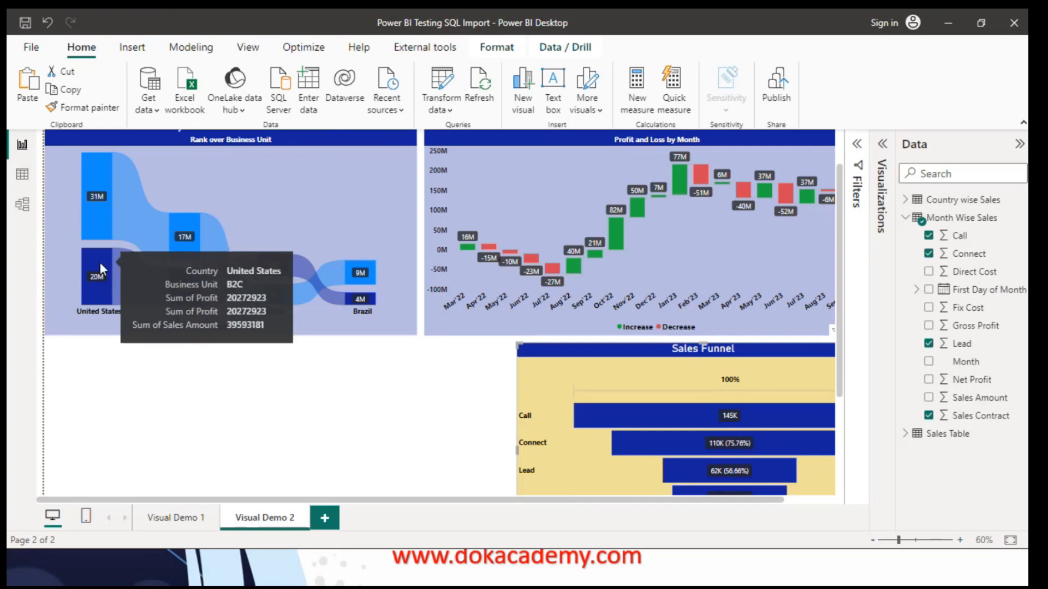
mouse_move(188, 276)
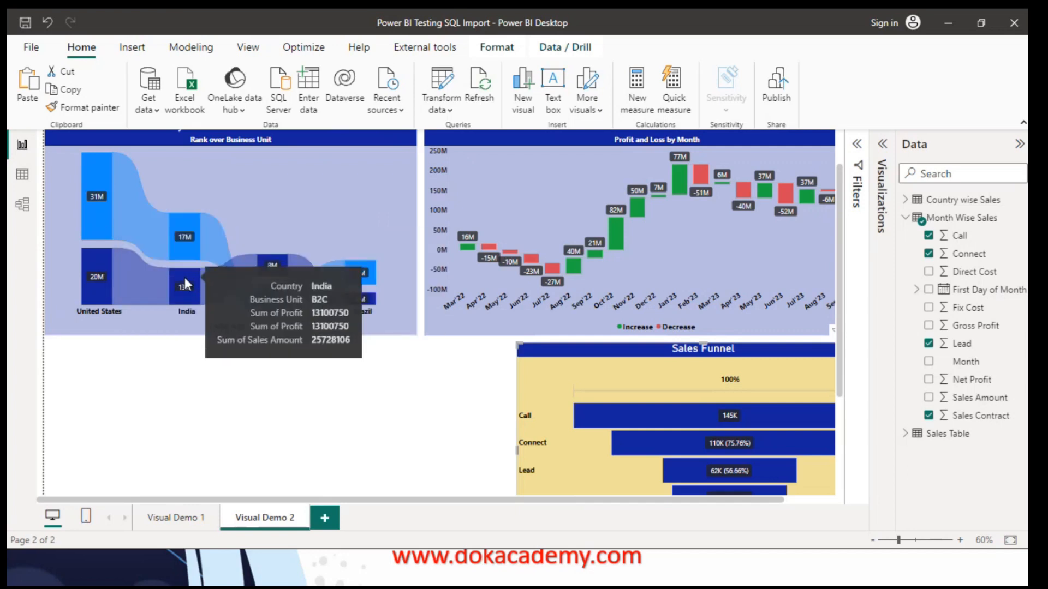
mouse_move(208, 238)
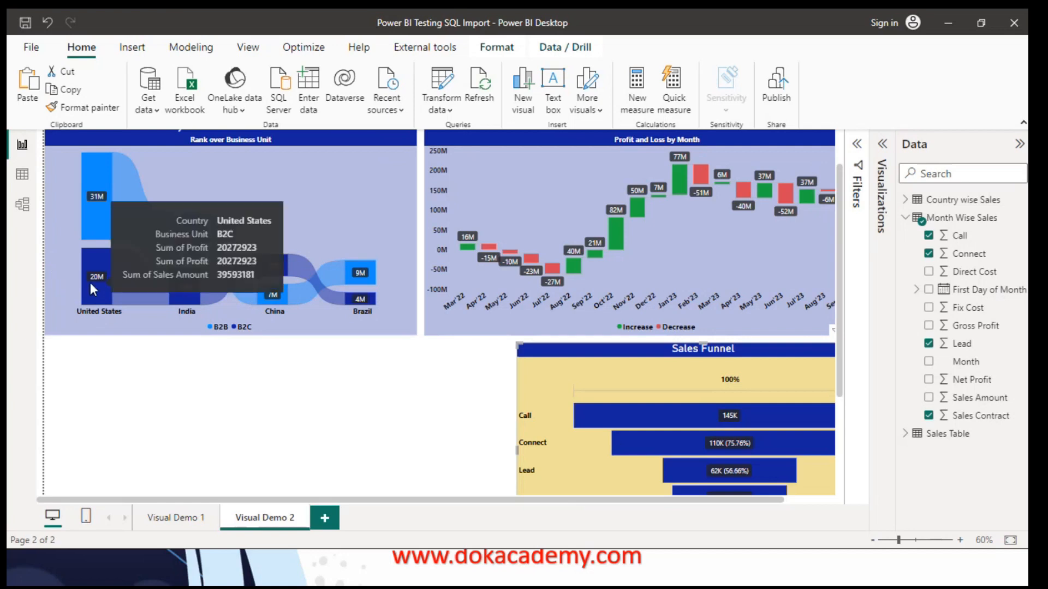
mouse_move(90, 168)
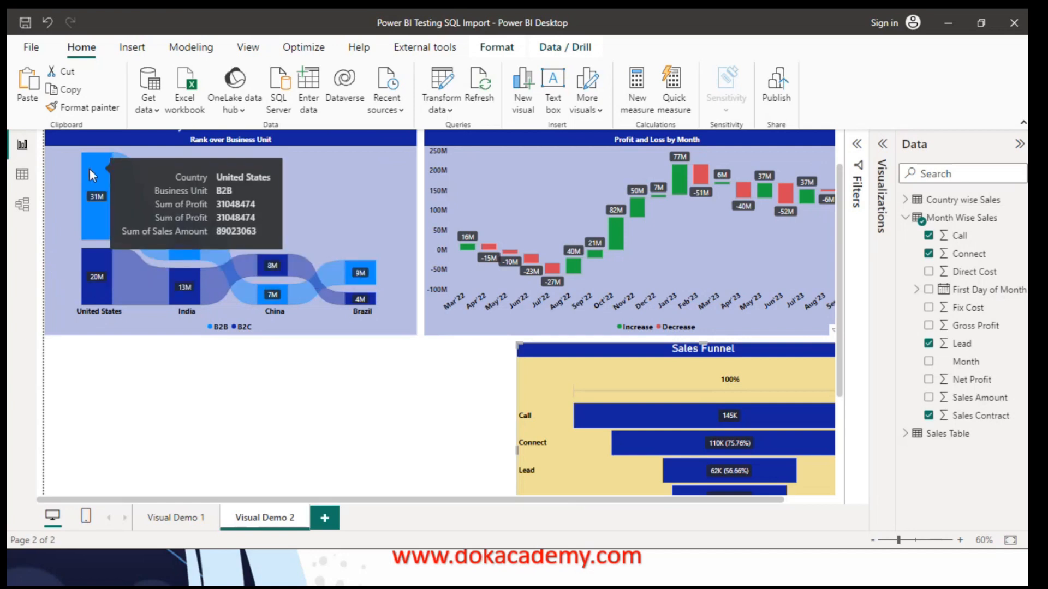
mouse_move(212, 306)
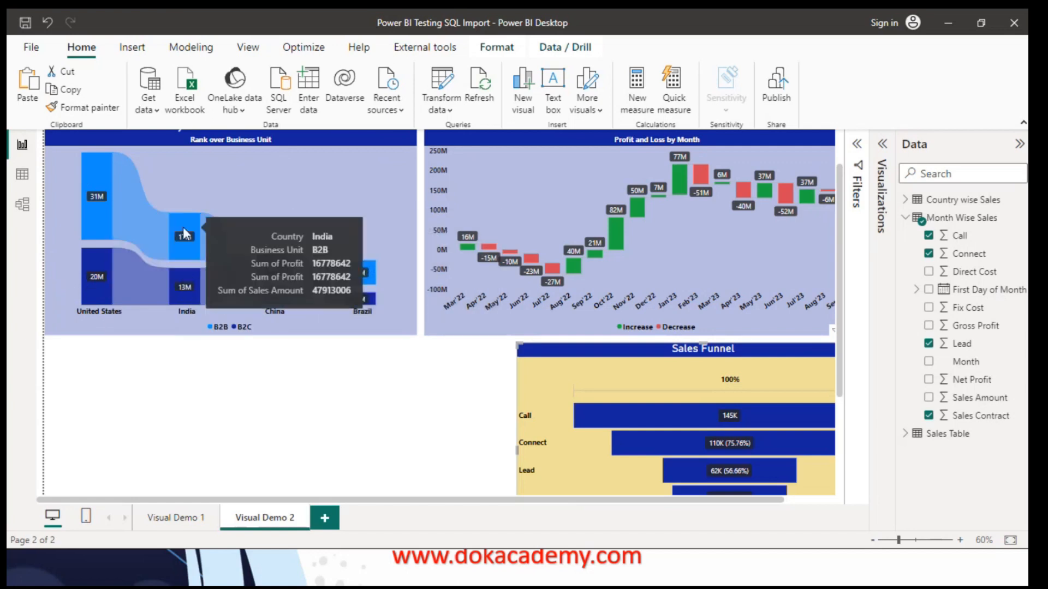
mouse_move(264, 303)
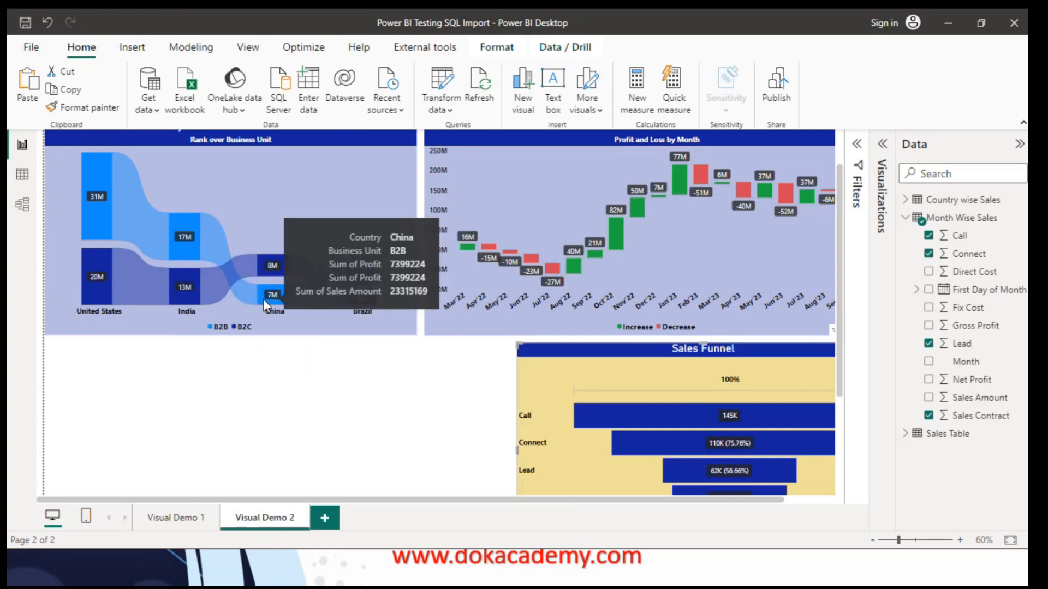